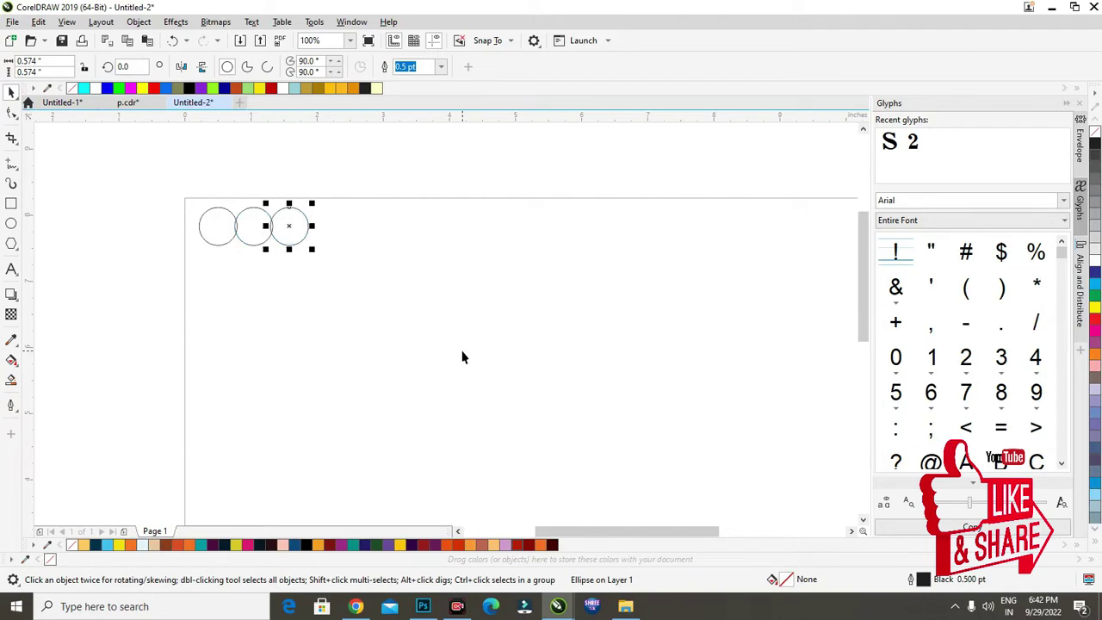
- Repeat the circle duplication to extend the overlapping row, then scale the whole row to about 11.37 in wide within the page
{"action": "scroll", "coordinate": [119, 251], "scroll_direction": "down", "scroll_amount": 2}
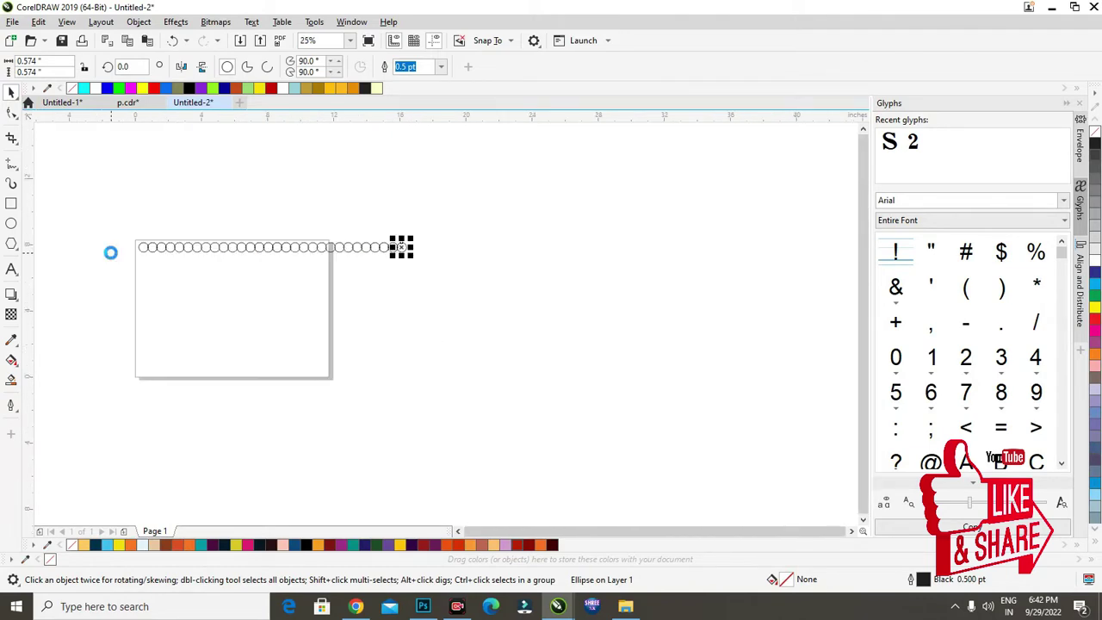
{"action": "scroll", "coordinate": [164, 235], "scroll_direction": "up", "scroll_amount": 1}
{"action": "left_click_drag", "start_coordinate": [81, 216], "coordinate": [498, 315]}
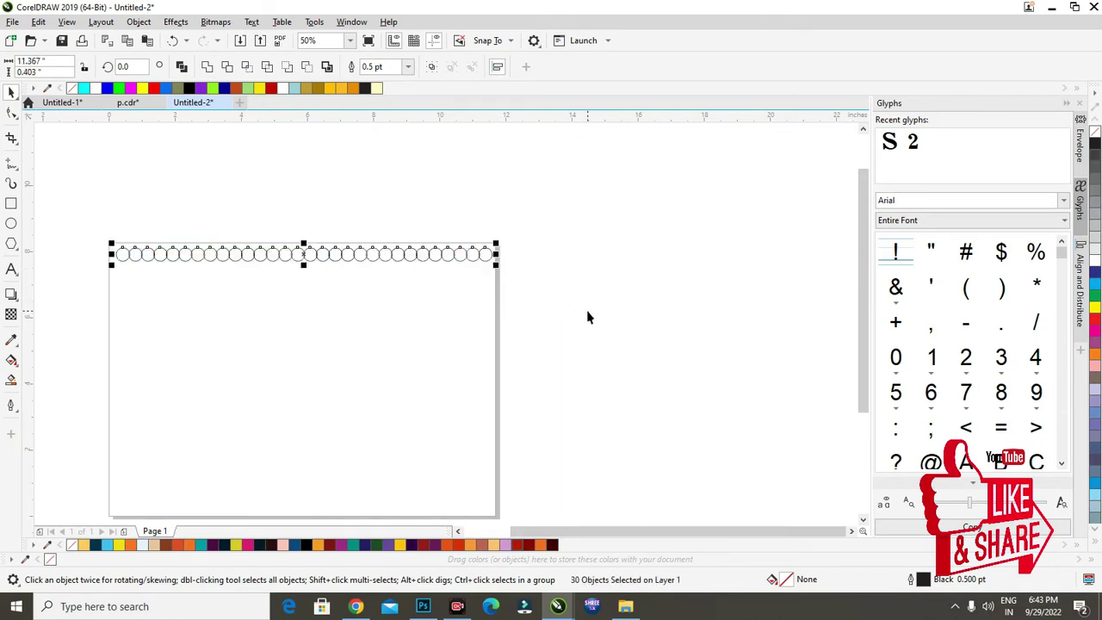
- Weld the row of overlapping circles into a single scalloped shape
{"action": "left_click", "coordinate": [206, 67]}
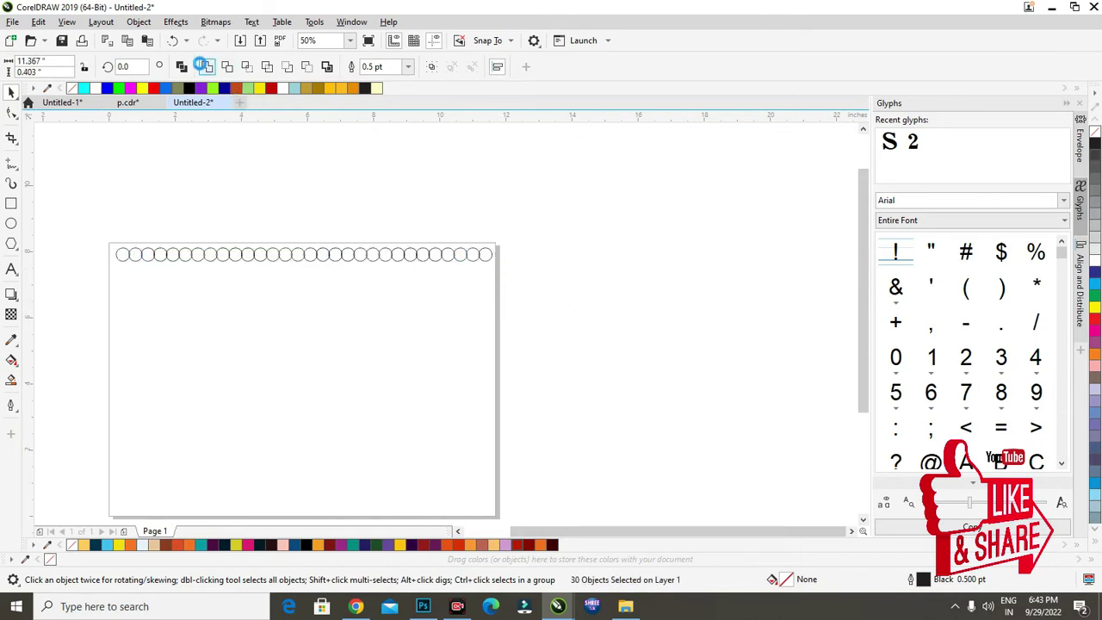
{"action": "left_click", "coordinate": [276, 159]}
{"action": "scroll", "coordinate": [131, 263], "scroll_direction": "up", "scroll_amount": 1}
{"action": "left_click", "coordinate": [120, 236]}
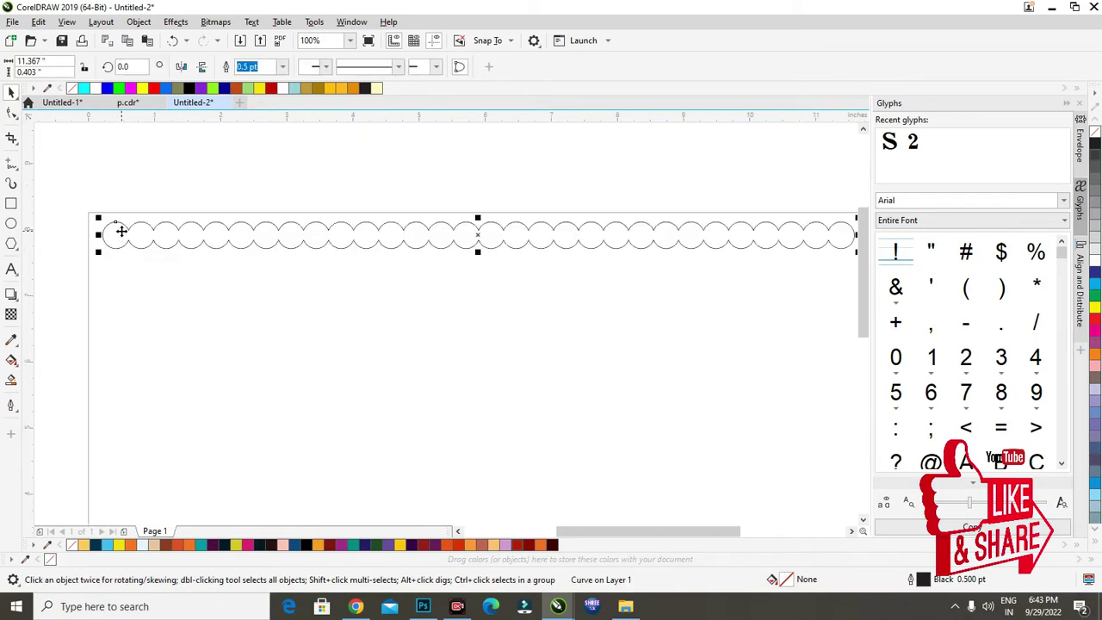
{"action": "scroll", "coordinate": [142, 227], "scroll_direction": "down", "scroll_amount": 1}
{"action": "left_click", "coordinate": [235, 239]}
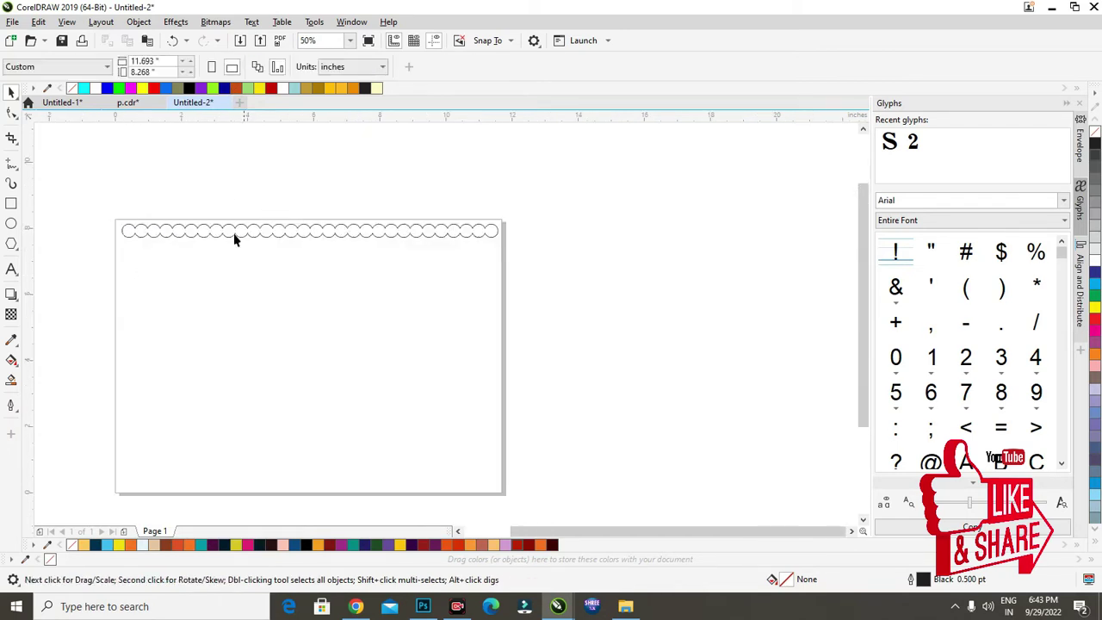
- Draw a rectangle about 11.38 by 1.62 in below the welded circles and nudge it up to overlap their lower part
{"action": "left_click", "coordinate": [11, 203]}
{"action": "left_click_drag", "start_coordinate": [122, 235], "coordinate": [504, 292]}
{"action": "scroll", "coordinate": [305, 204], "scroll_direction": "up", "scroll_amount": 1}
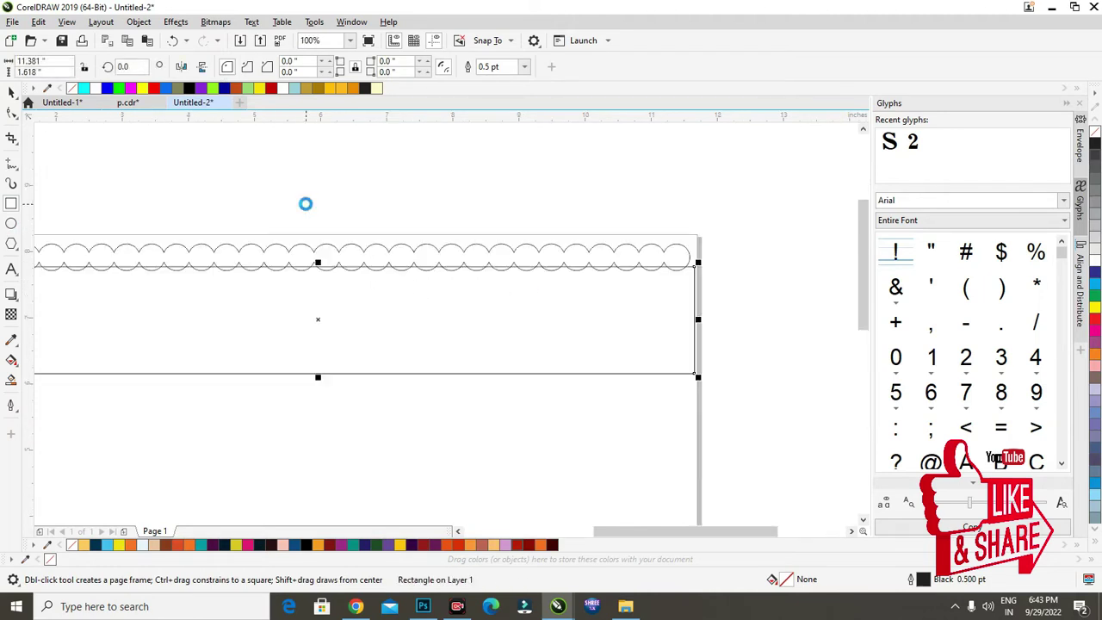
{"action": "key", "text": "Up"}
{"action": "key", "text": "Up"}
{"action": "key", "text": "Up"}
{"action": "key", "text": "Up"}
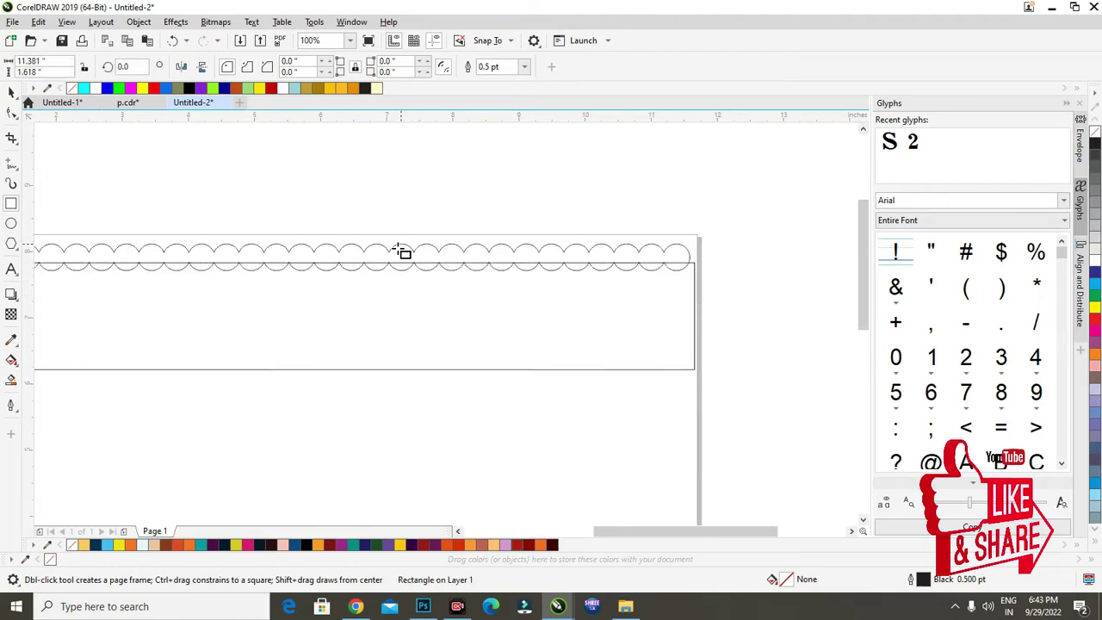
- Trim the lower part of the welded circles with the rectangle, and delete the rectangle
{"action": "key", "text": "space"}
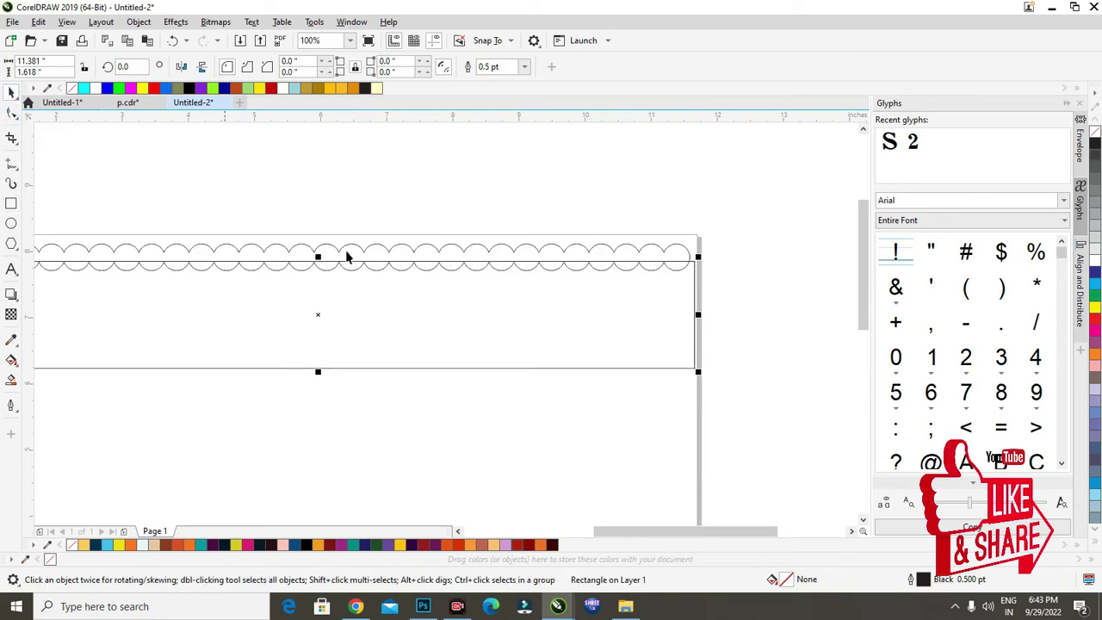
{"action": "left_click", "coordinate": [345, 256], "text": "shift"}
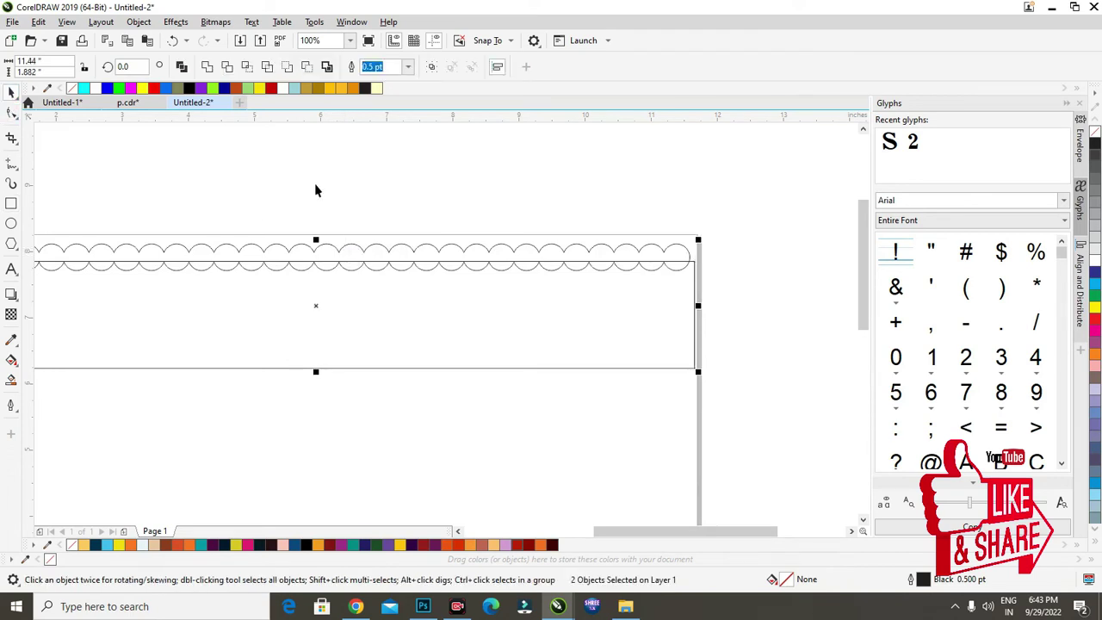
{"action": "left_click", "coordinate": [227, 68]}
{"action": "left_click", "coordinate": [387, 313]}
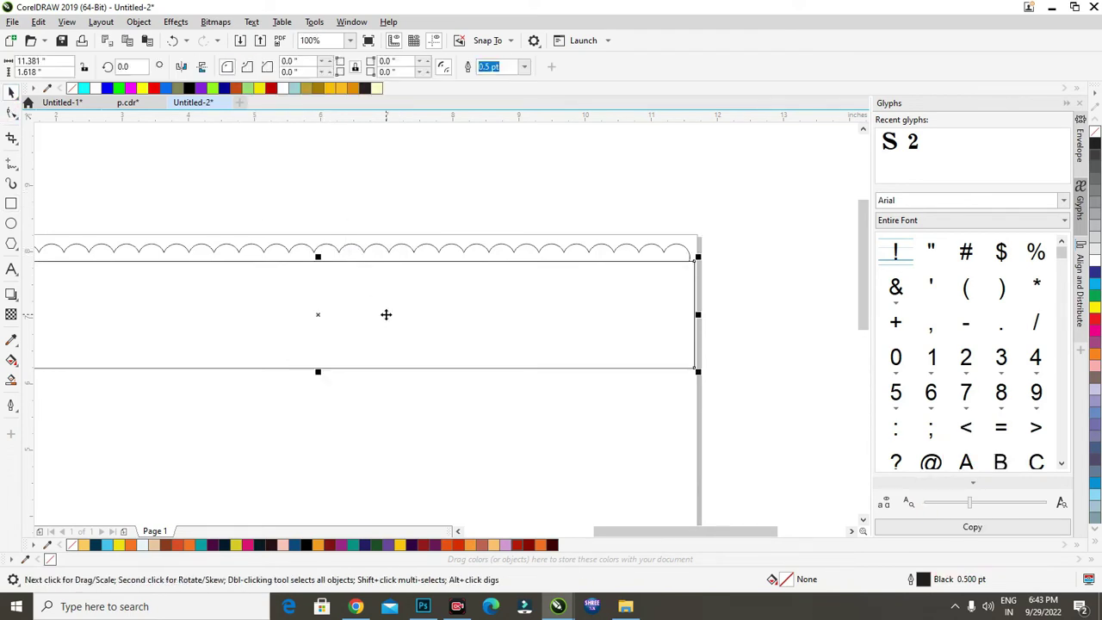
{"action": "key", "text": "Delete"}
- Fill the scalloped strip with red and remove its outline
{"action": "left_click", "coordinate": [527, 256]}
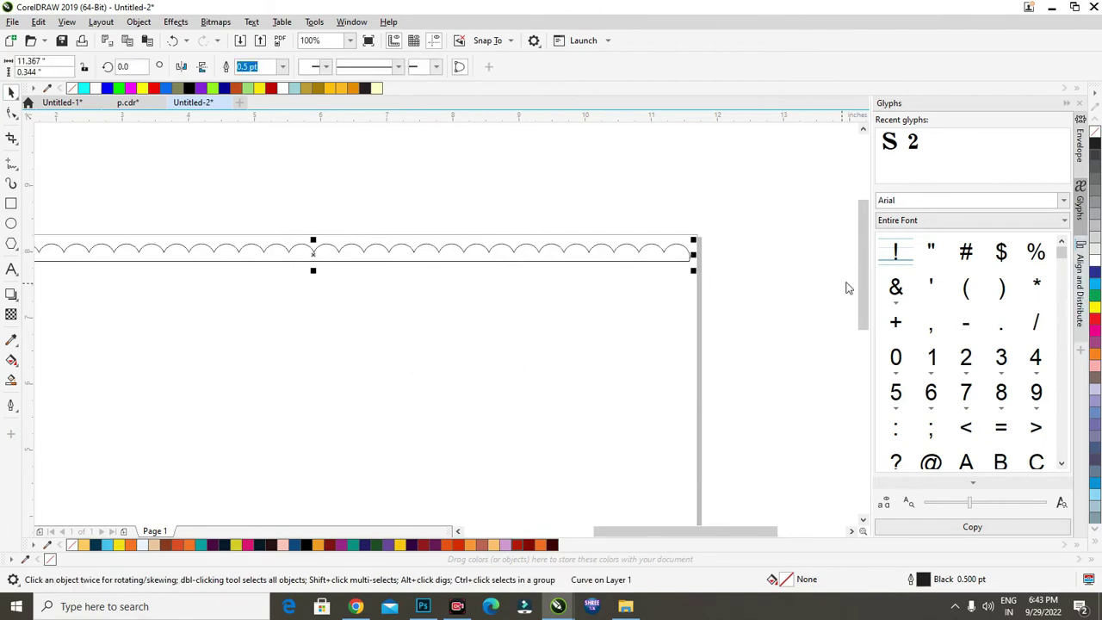
{"action": "left_click", "coordinate": [155, 87]}
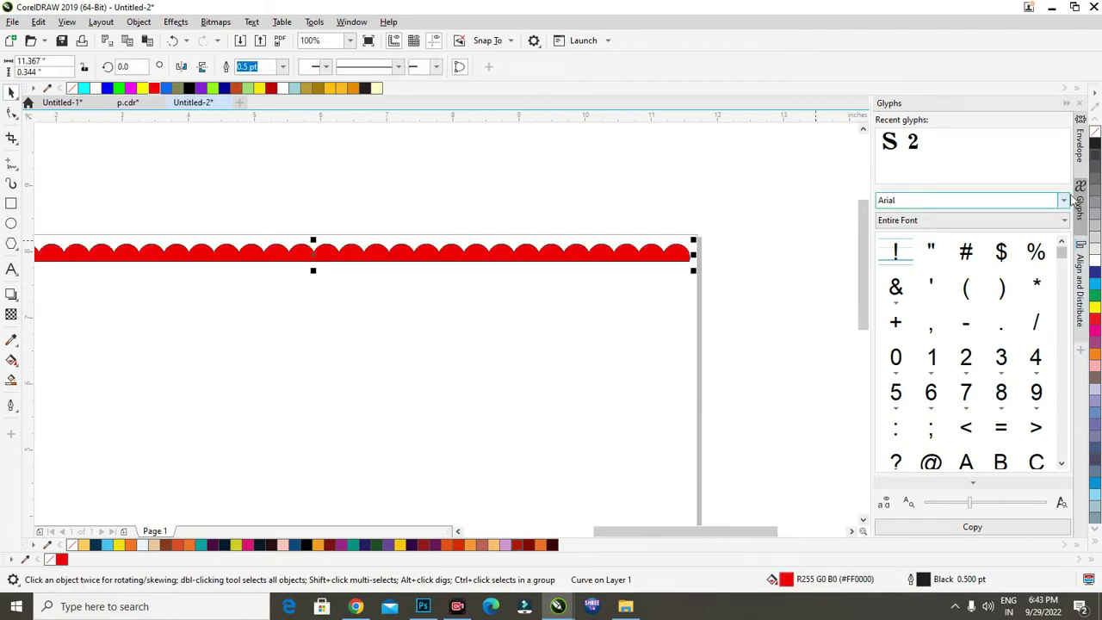
{"action": "left_click", "coordinate": [102, 240]}
{"action": "scroll", "coordinate": [418, 274], "scroll_direction": "down", "scroll_amount": 2}
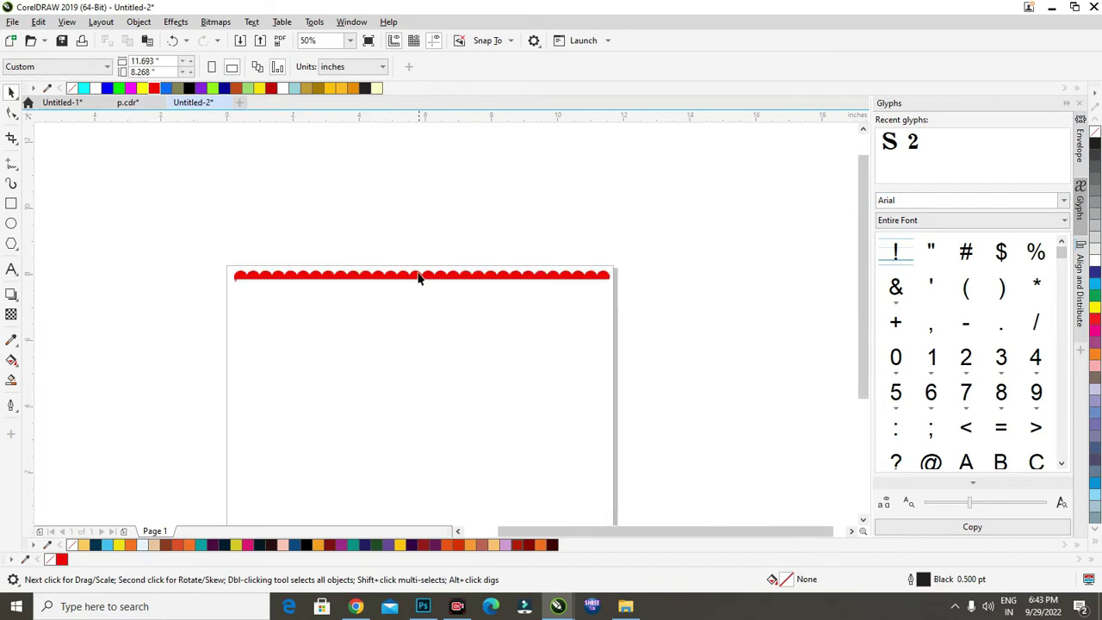
- Apply a horizontal fountain fill from red to purple along the full length of the scalloped strip
{"action": "scroll", "coordinate": [421, 267], "scroll_direction": "up", "scroll_amount": 2}
{"action": "left_click", "coordinate": [11, 113]}
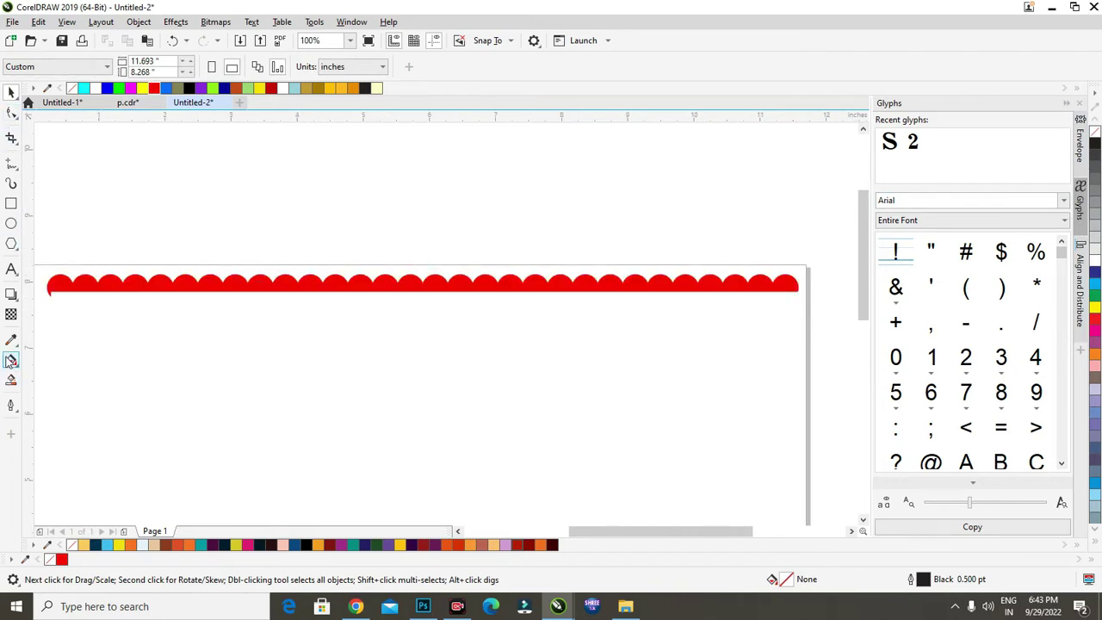
{"action": "left_click", "coordinate": [11, 359]}
{"action": "left_click", "coordinate": [74, 293]}
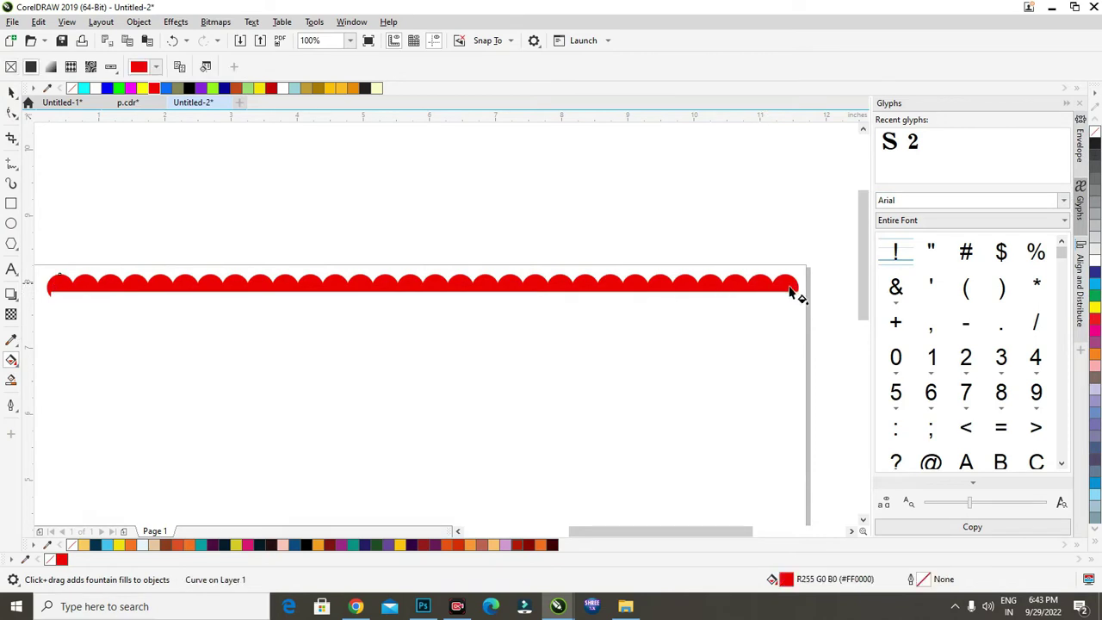
{"action": "left_click_drag", "start_coordinate": [50, 279], "coordinate": [769, 281]}
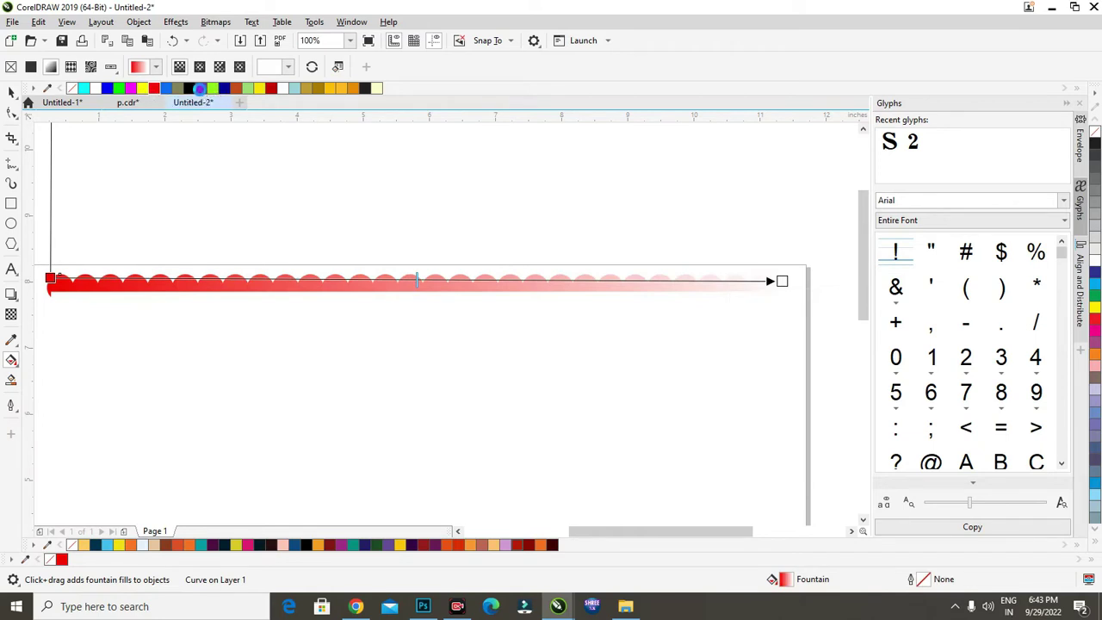
{"action": "left_click", "coordinate": [200, 88]}
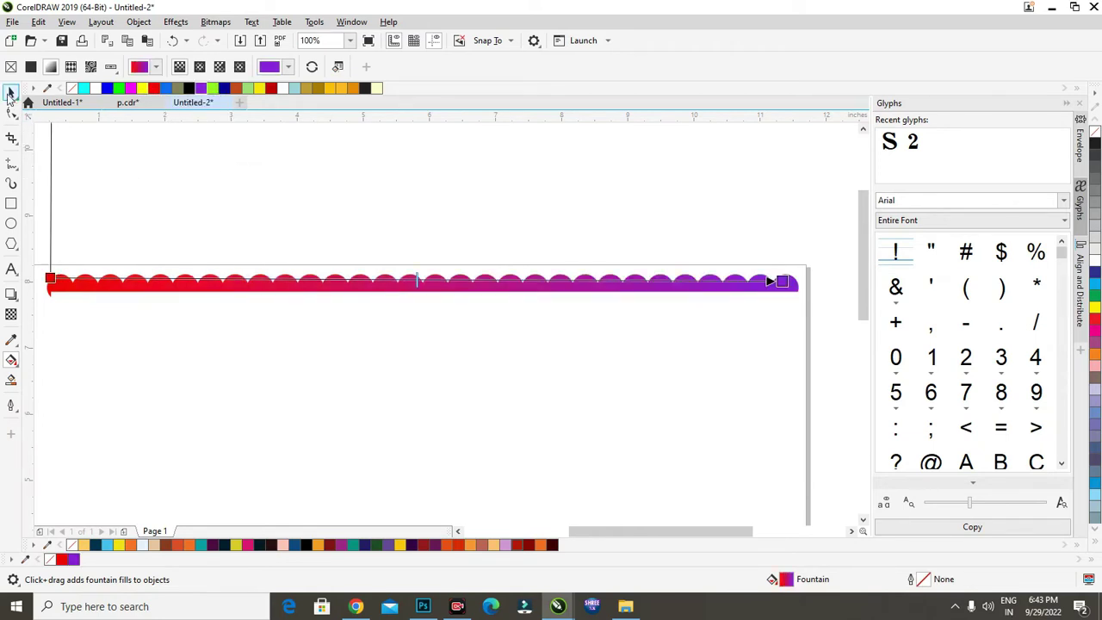
{"action": "left_click", "coordinate": [11, 93]}
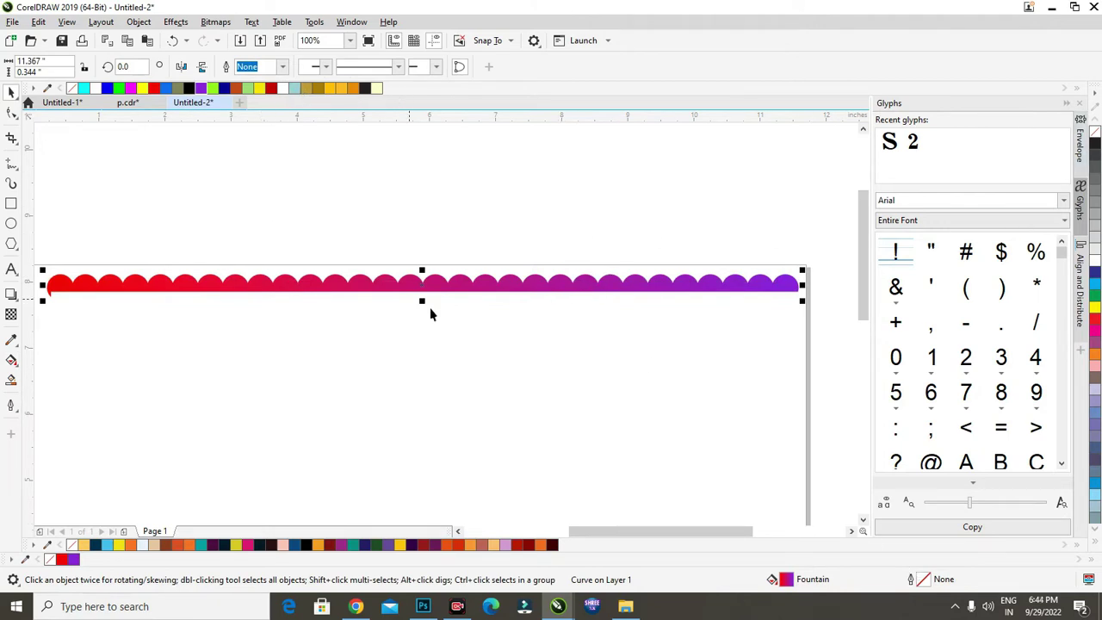
- Flip the scalloped strip vertically so the scallops point down, and shift it slightly toward the page's upper-left corner
{"action": "left_click_drag", "start_coordinate": [423, 278], "coordinate": [435, 323]}
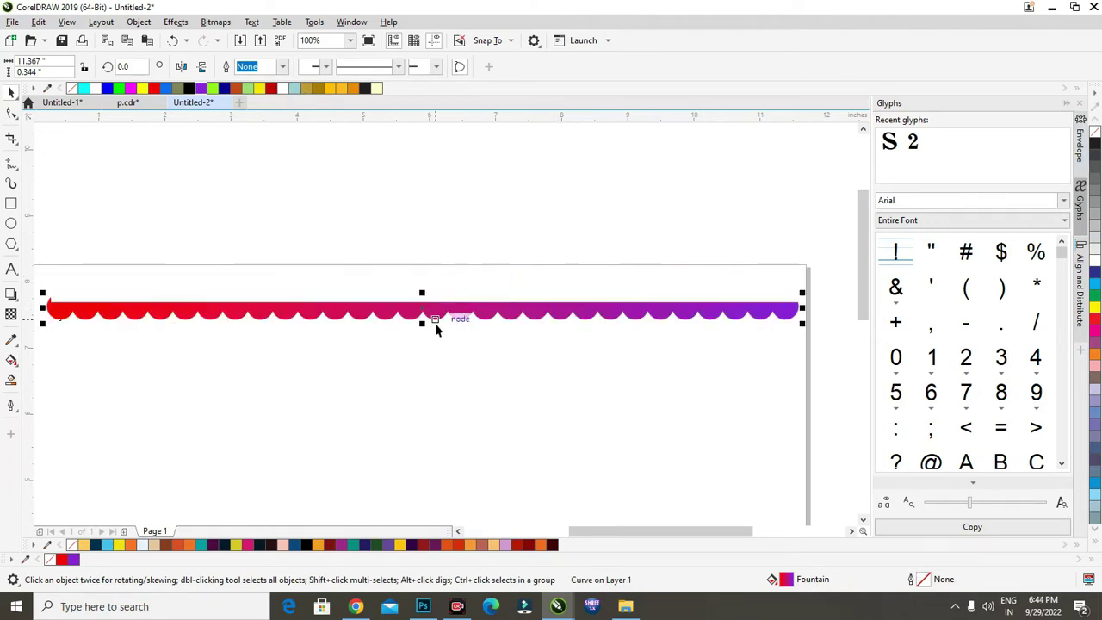
{"action": "left_click", "coordinate": [421, 270]}
{"action": "scroll", "coordinate": [547, 312], "scroll_direction": "down", "scroll_amount": 1}
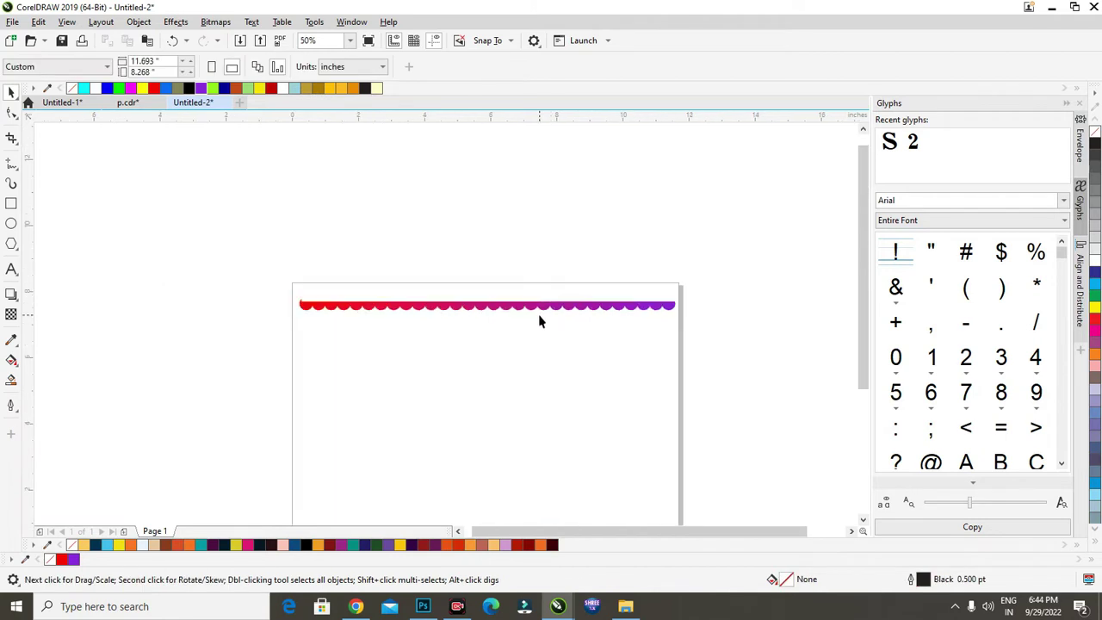
{"action": "left_click", "coordinate": [522, 309]}
{"action": "left_click", "coordinate": [544, 288]}
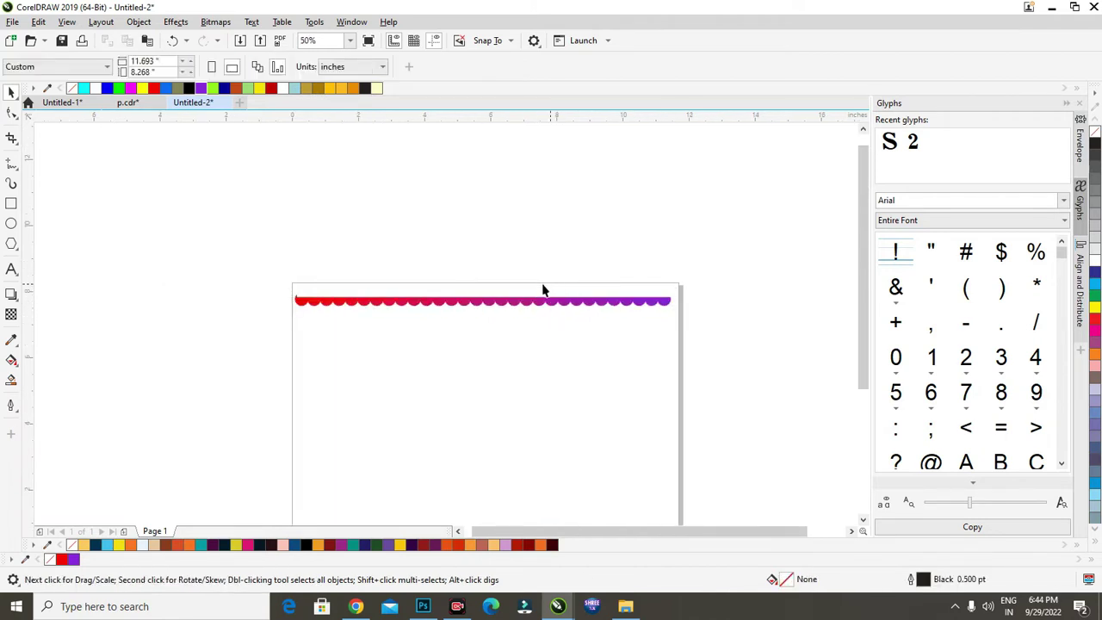
{"action": "scroll", "coordinate": [489, 293], "scroll_direction": "up", "scroll_amount": 1}
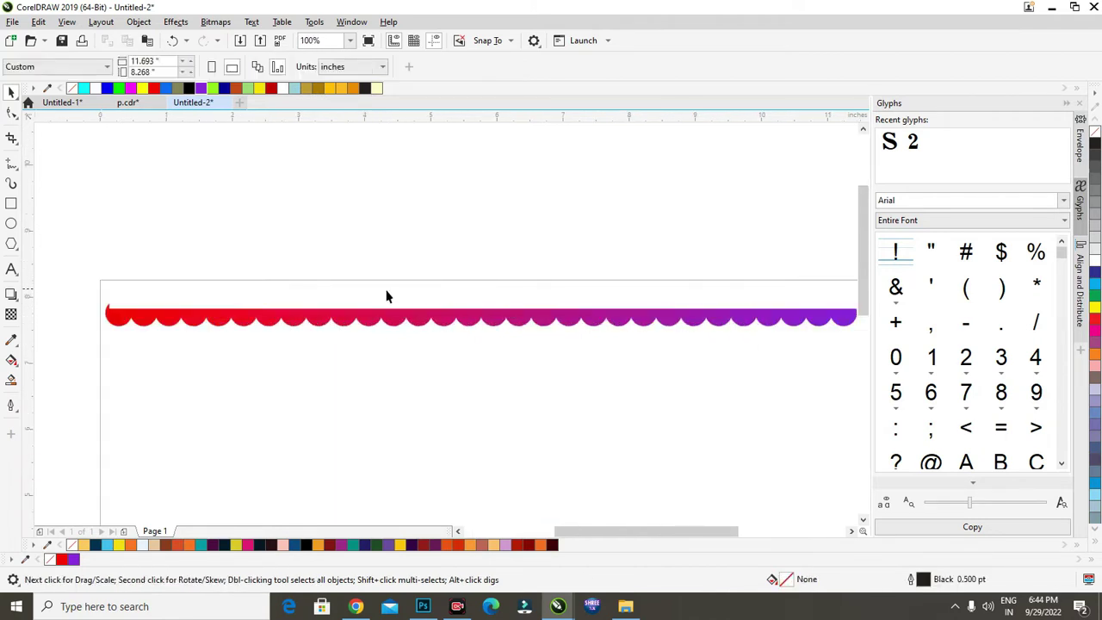
- Draw a circle about 0.21 in across above the strip's left end and place a copy of it just to the right
{"action": "left_click", "coordinate": [12, 224]}
{"action": "left_click_drag", "start_coordinate": [118, 292], "coordinate": [131, 304]}
{"action": "left_click", "coordinate": [11, 92]}
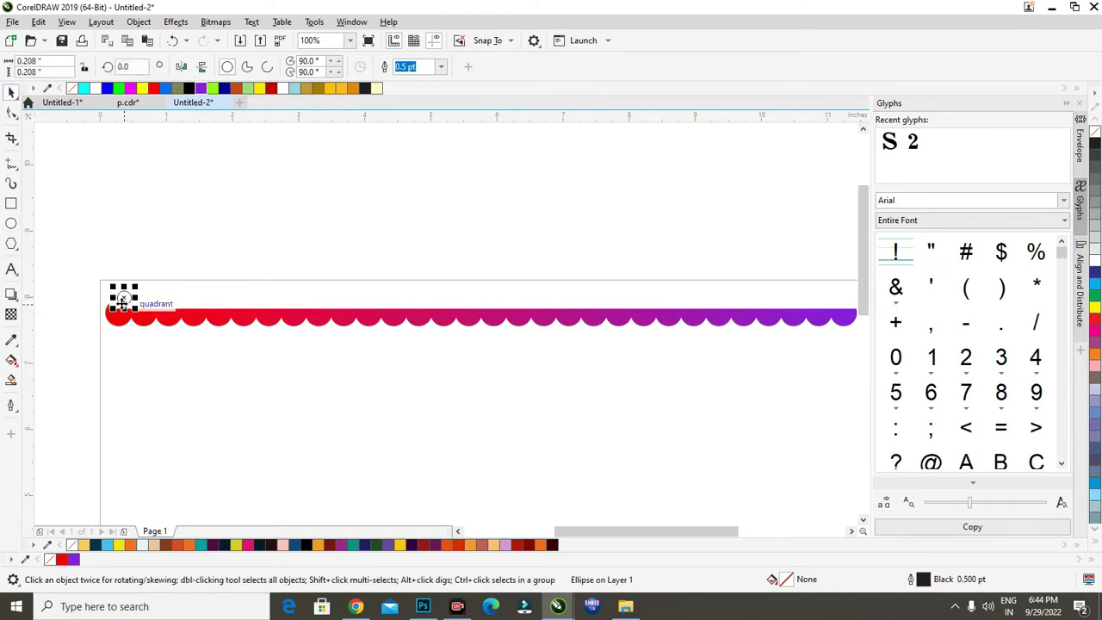
{"action": "scroll", "coordinate": [124, 299], "scroll_direction": "up", "scroll_amount": 3}
{"action": "left_click_drag", "start_coordinate": [130, 284], "coordinate": [168, 295]}
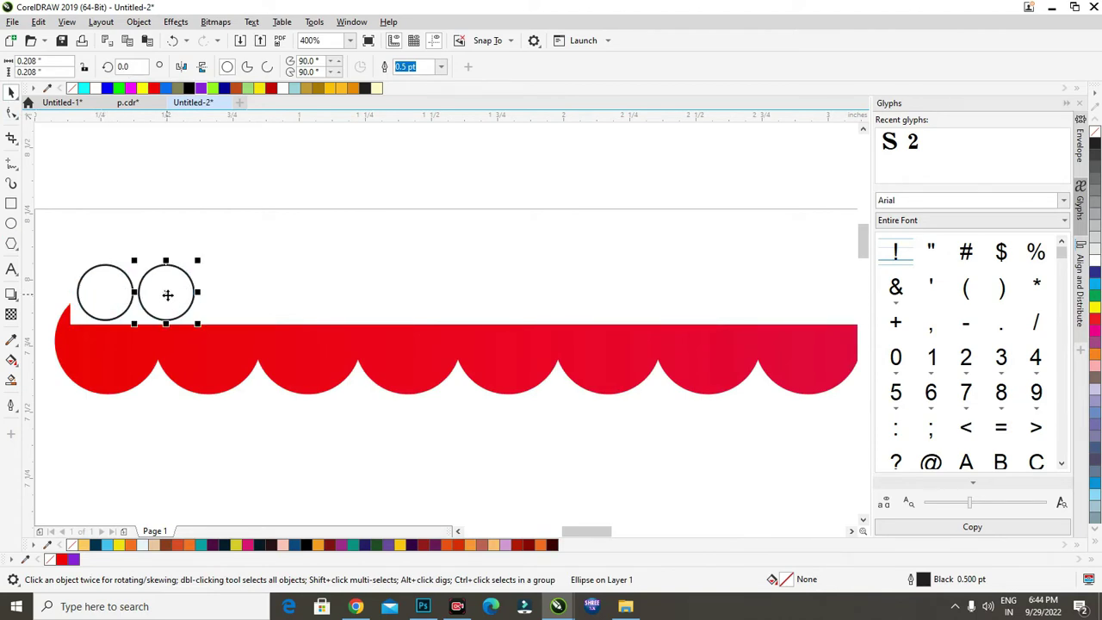
- Repeat the small circle's duplication to build an evenly spaced row along the whole scalloped strip
{"action": "scroll", "coordinate": [168, 295], "scroll_direction": "down", "scroll_amount": 3}
{"action": "key", "text": "ctrl+r"}
{"action": "key", "text": "ctrl+r"}
{"action": "key", "text": "ctrl+r"}
{"action": "key", "text": "ctrl+r"}
{"action": "key", "text": "ctrl+r"}
{"action": "key", "text": "ctrl+r"}
{"action": "key", "text": "ctrl+r"}
{"action": "key", "text": "ctrl+r"}
{"action": "key", "text": "ctrl+r"}
{"action": "key", "text": "ctrl+r"}
{"action": "key", "text": "ctrl+r"}
{"action": "key", "text": "ctrl+r"}
{"action": "key", "text": "ctrl+r"}
{"action": "key", "text": "ctrl+r"}
{"action": "key", "text": "ctrl+r"}
{"action": "key", "text": "ctrl+r"}
{"action": "key", "text": "ctrl+r"}
{"action": "key", "text": "ctrl+r"}
{"action": "key", "text": "ctrl+r"}
{"action": "key", "text": "ctrl+r"}
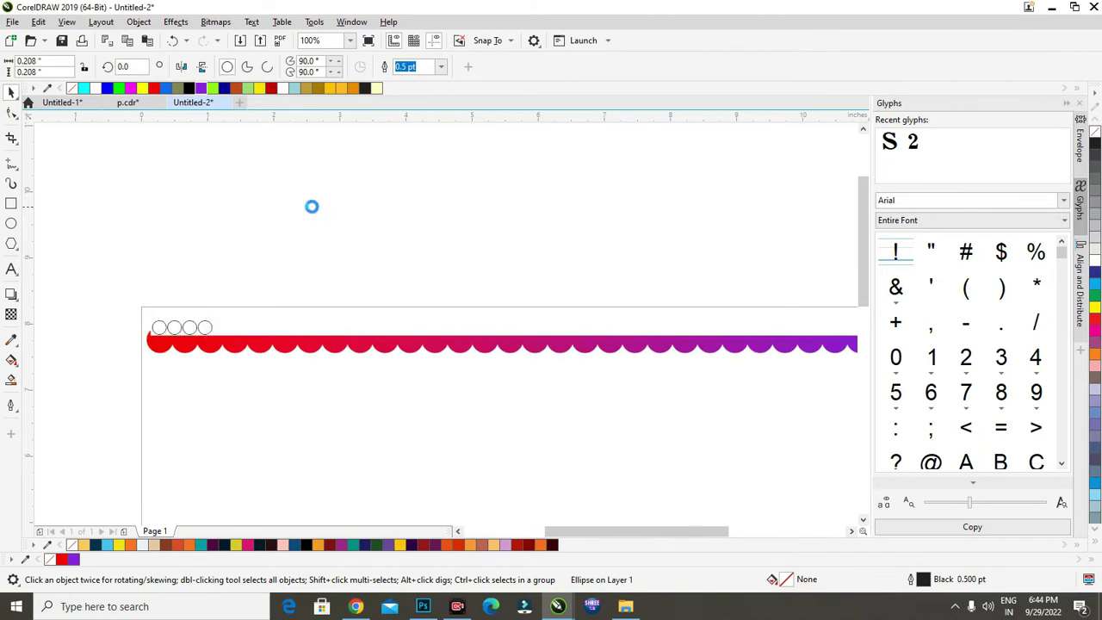
{"action": "scroll", "coordinate": [295, 248], "scroll_direction": "down", "scroll_amount": 1}
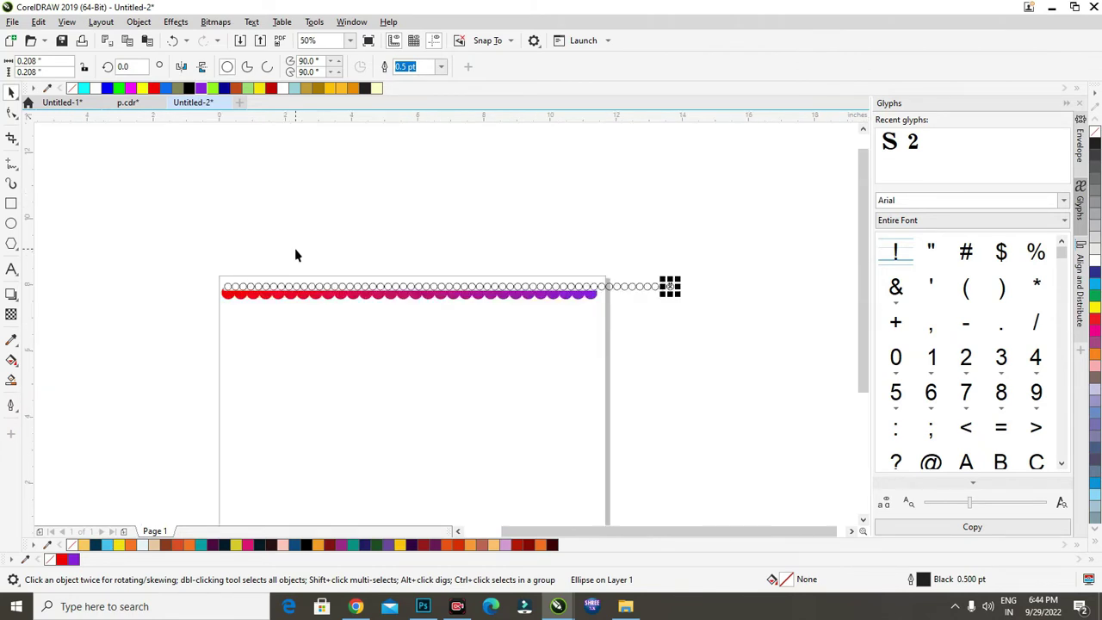
- Scale the row of small circles to about 11.31 in wide to match the strip, and combine them into one curve
{"action": "left_click", "coordinate": [659, 271]}
{"action": "scroll", "coordinate": [659, 270], "scroll_direction": "up", "scroll_amount": 1}
{"action": "scroll", "coordinate": [632, 267], "scroll_direction": "down", "scroll_amount": 1}
{"action": "left_click_drag", "start_coordinate": [160, 255], "coordinate": [525, 326]}
{"action": "scroll", "coordinate": [682, 295], "scroll_direction": "up", "scroll_amount": 1}
{"action": "left_click", "coordinate": [181, 67]}
{"action": "left_click", "coordinate": [426, 197]}
{"action": "scroll", "coordinate": [471, 263], "scroll_direction": "down", "scroll_amount": 1}
{"action": "scroll", "coordinate": [290, 276], "scroll_direction": "up", "scroll_amount": 1}
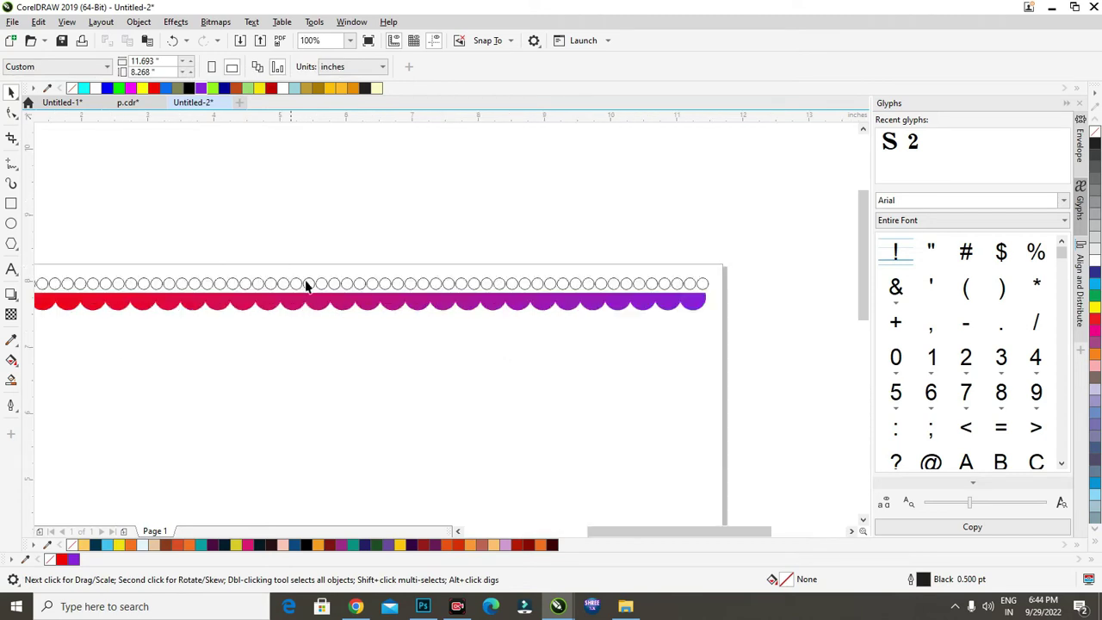
- Apply a horizontal fountain fill from cyan to dark blue across the combined row of small circles
{"action": "left_click", "coordinate": [321, 287]}
{"action": "scroll", "coordinate": [431, 288], "scroll_direction": "down", "scroll_amount": 1}
{"action": "scroll", "coordinate": [369, 287], "scroll_direction": "up", "scroll_amount": 1}
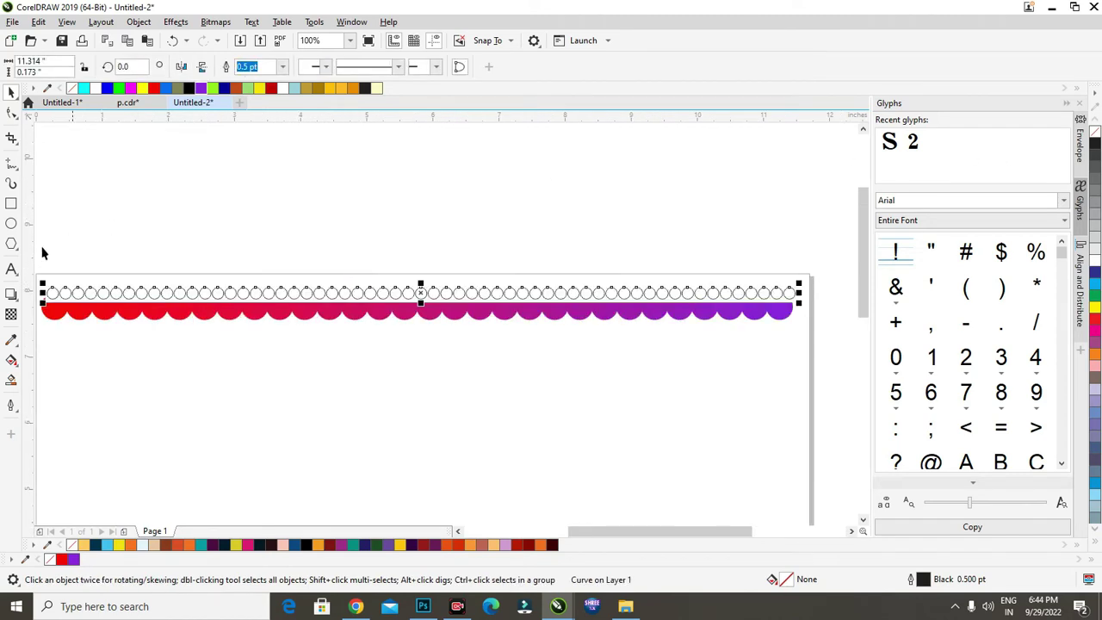
{"action": "left_click", "coordinate": [11, 361]}
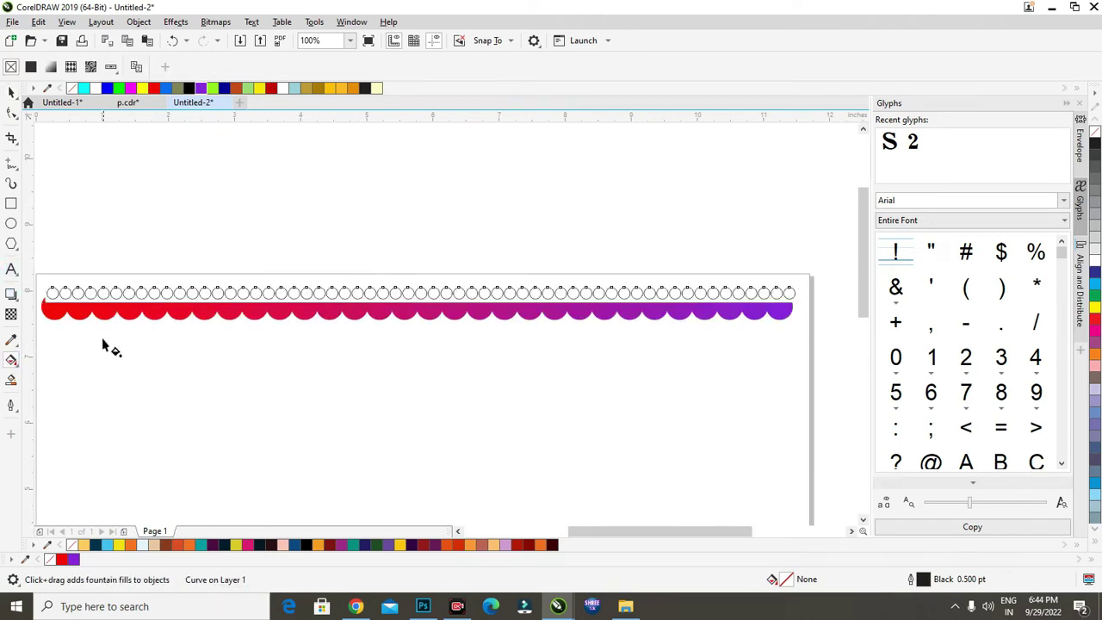
{"action": "left_click_drag", "start_coordinate": [53, 297], "coordinate": [771, 292]}
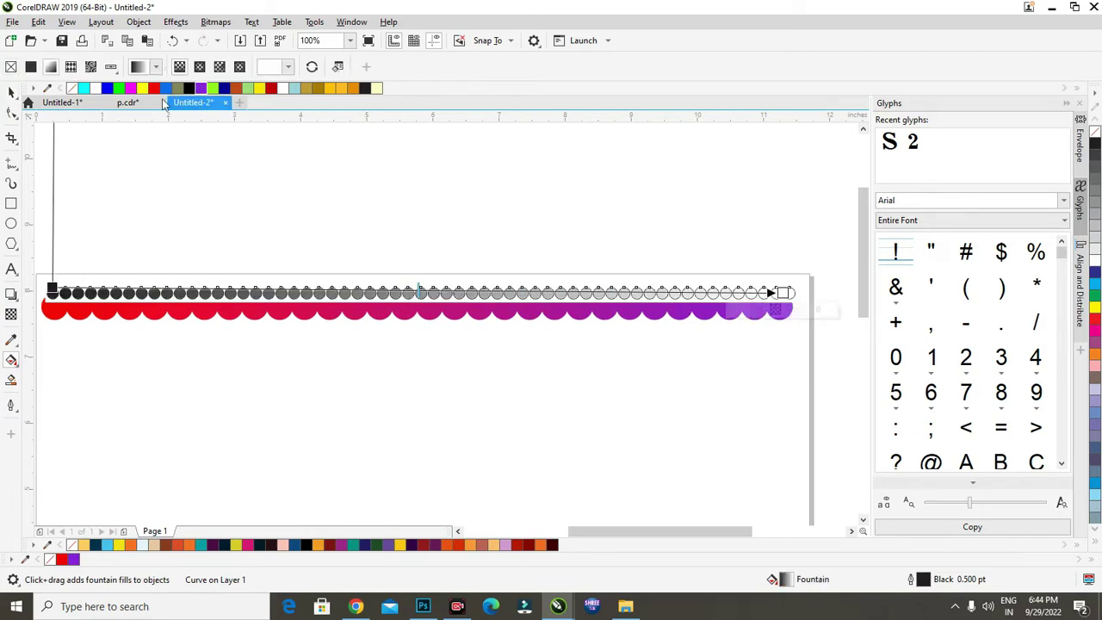
{"action": "left_click", "coordinate": [225, 89]}
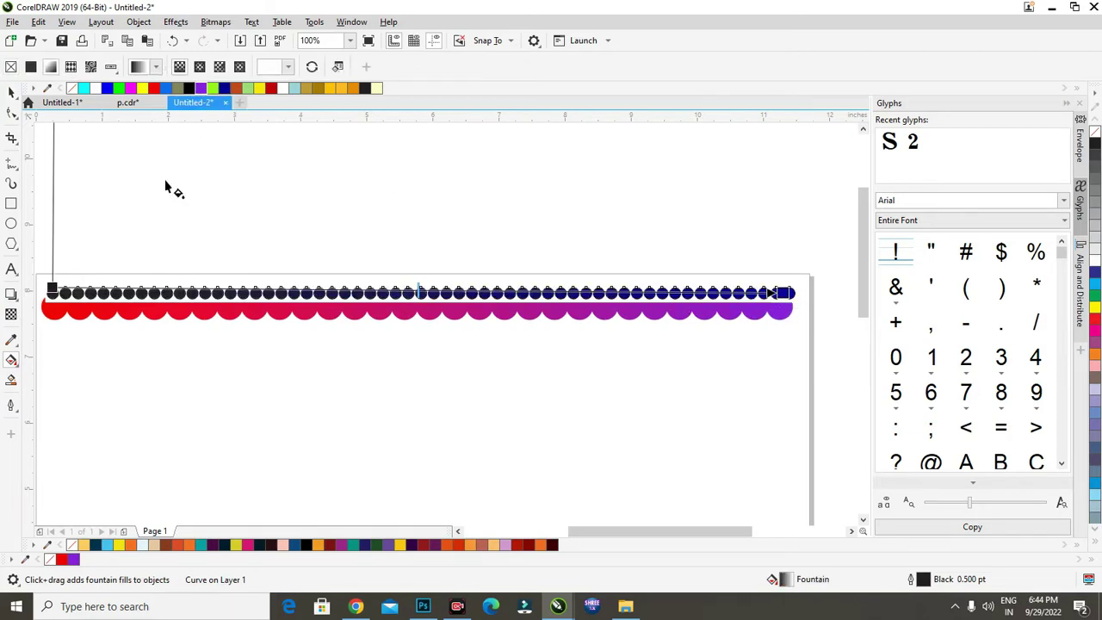
{"action": "left_click", "coordinate": [52, 287]}
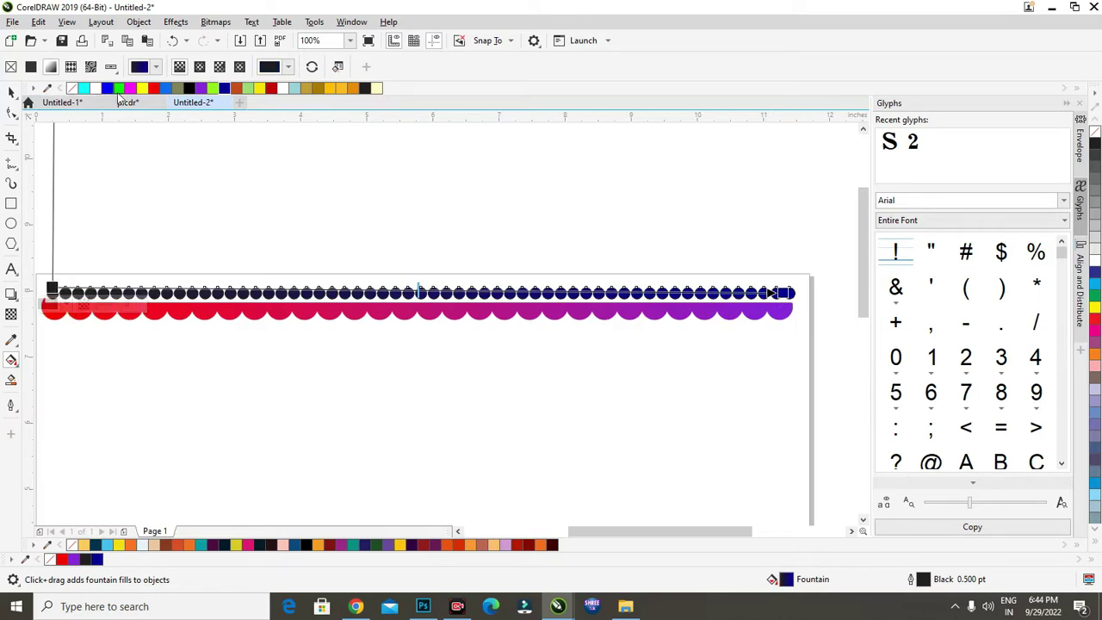
{"action": "left_click", "coordinate": [83, 88]}
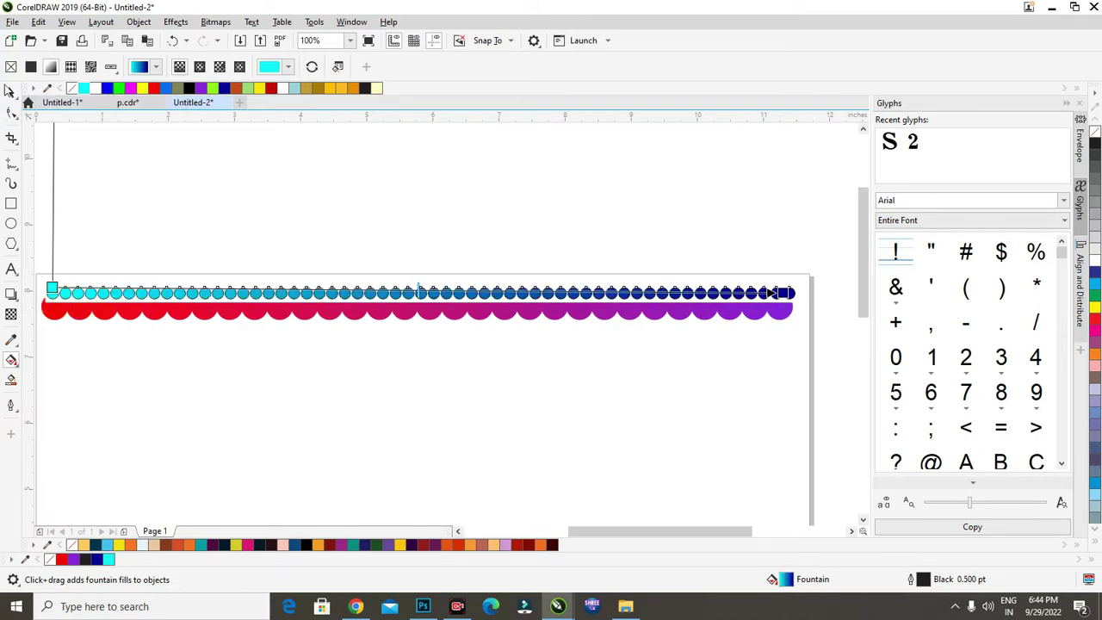
- Remove the outline from the row of small circles and select it together with the scalloped strip
{"action": "left_click", "coordinate": [11, 95]}
{"action": "right_click", "coordinate": [1096, 133]}
{"action": "left_click", "coordinate": [605, 209]}
{"action": "scroll", "coordinate": [360, 269], "scroll_direction": "down", "scroll_amount": 1}
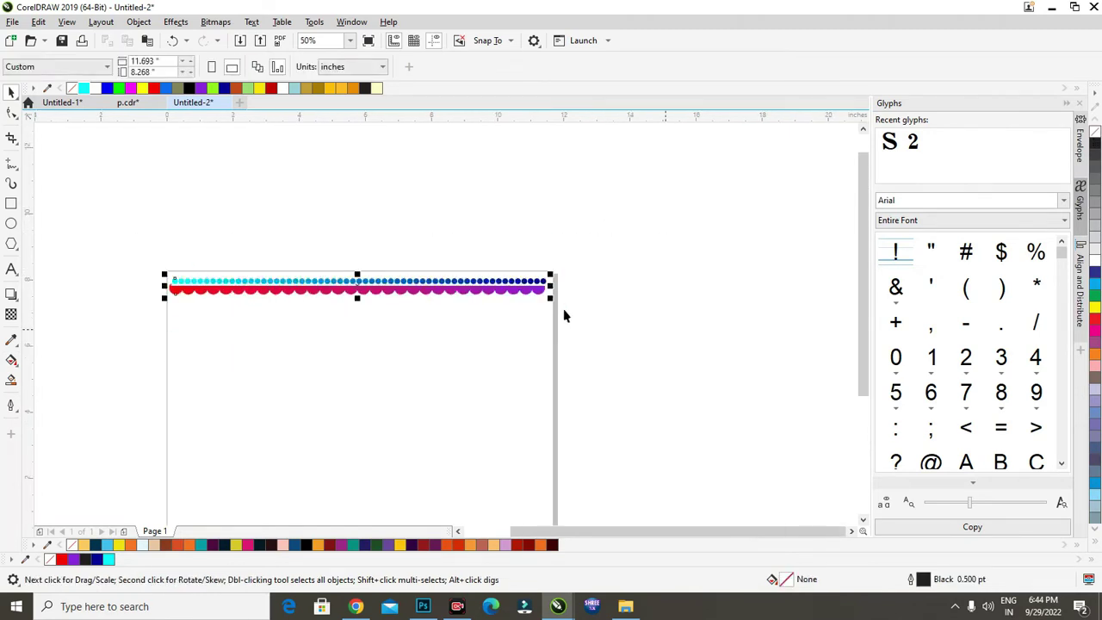
{"action": "scroll", "coordinate": [392, 258], "scroll_direction": "up", "scroll_amount": 1}
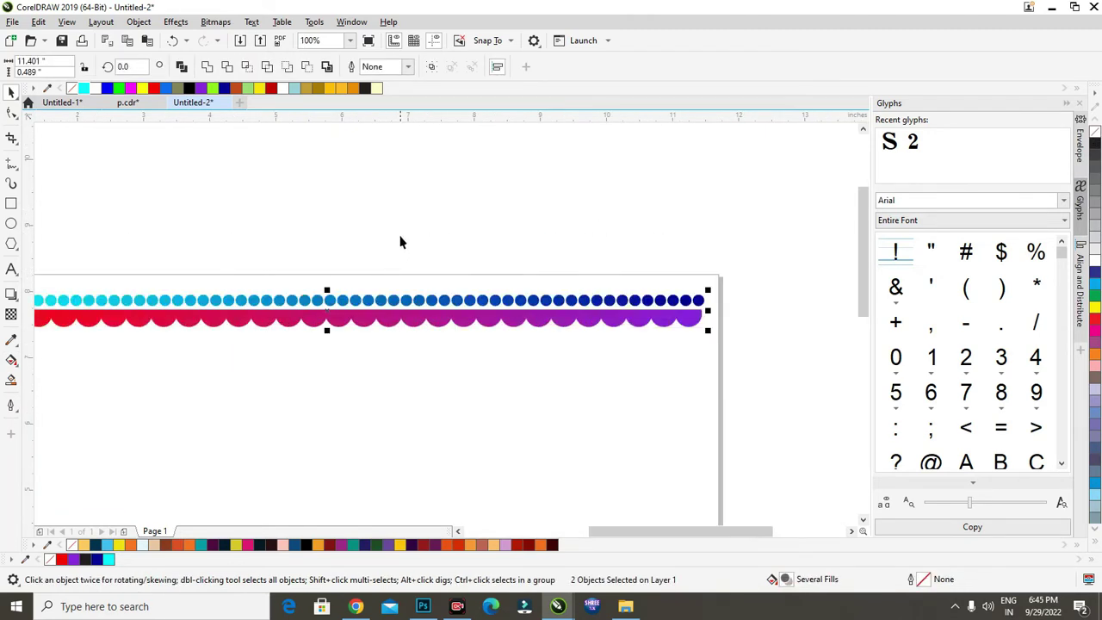
- Draw a straight horizontal freehand line about 11.27 in long above the row of gradient dots
{"action": "left_click", "coordinate": [399, 242]}
{"action": "scroll", "coordinate": [465, 315], "scroll_direction": "down", "scroll_amount": 1}
{"action": "scroll", "coordinate": [324, 299], "scroll_direction": "up", "scroll_amount": 1}
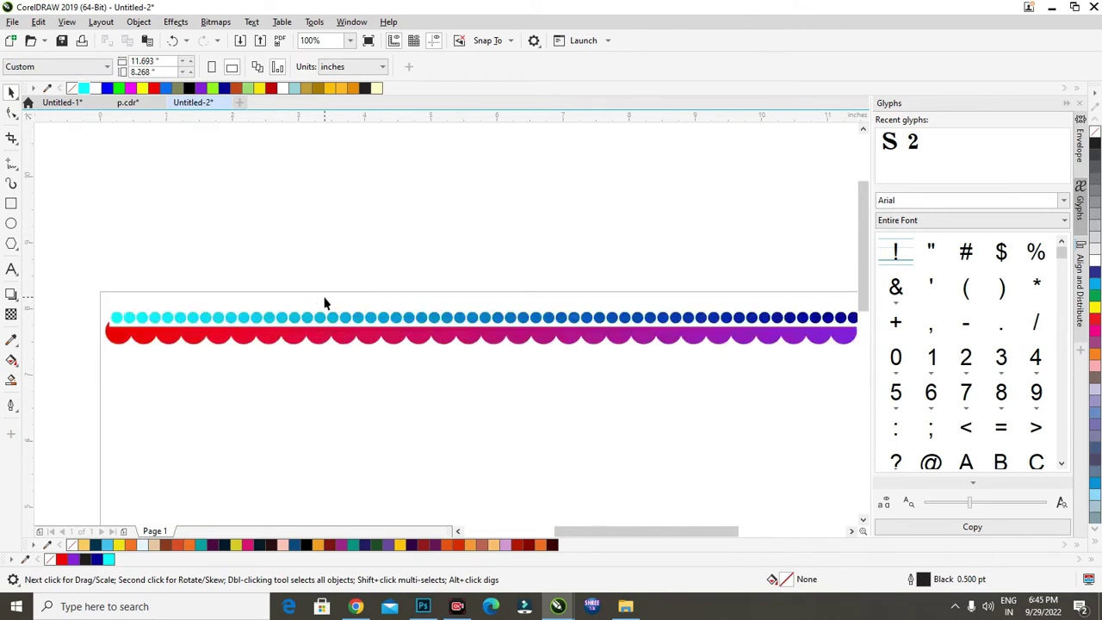
{"action": "left_click", "coordinate": [12, 162]}
{"action": "scroll", "coordinate": [86, 269], "scroll_direction": "down", "scroll_amount": 1}
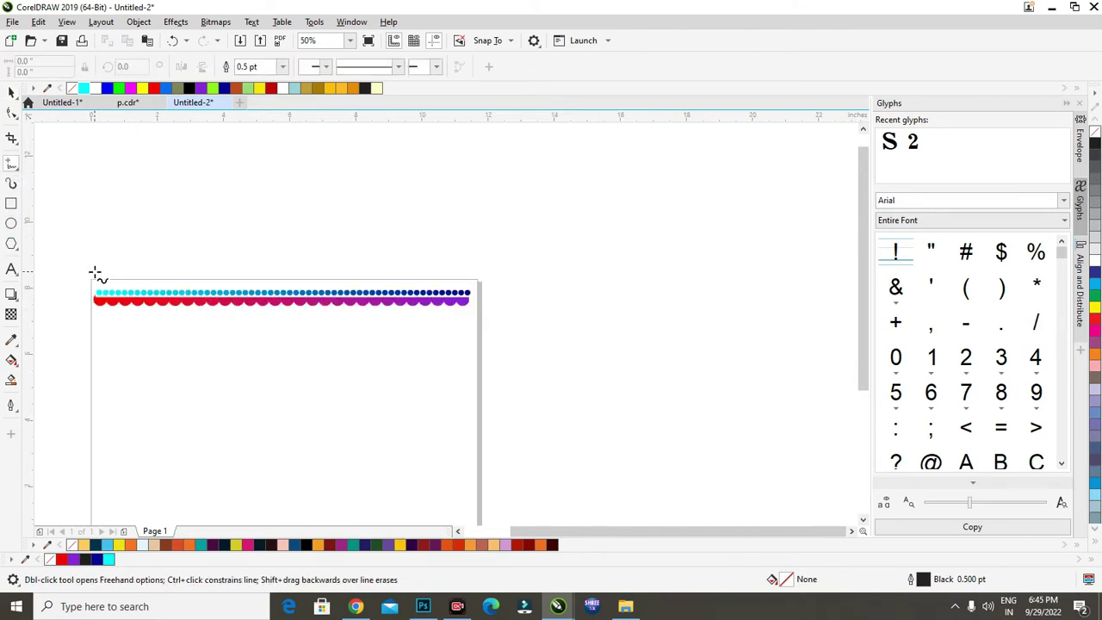
{"action": "left_click", "coordinate": [95, 282]}
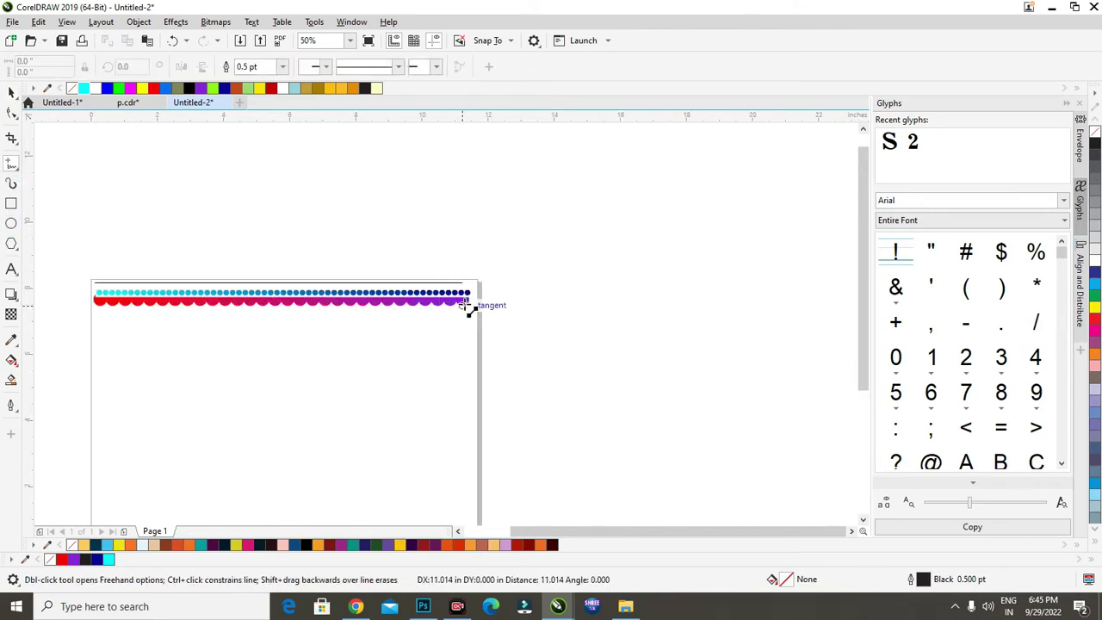
{"action": "left_click", "coordinate": [474, 308]}
{"action": "scroll", "coordinate": [151, 261], "scroll_direction": "up", "scroll_amount": 1}
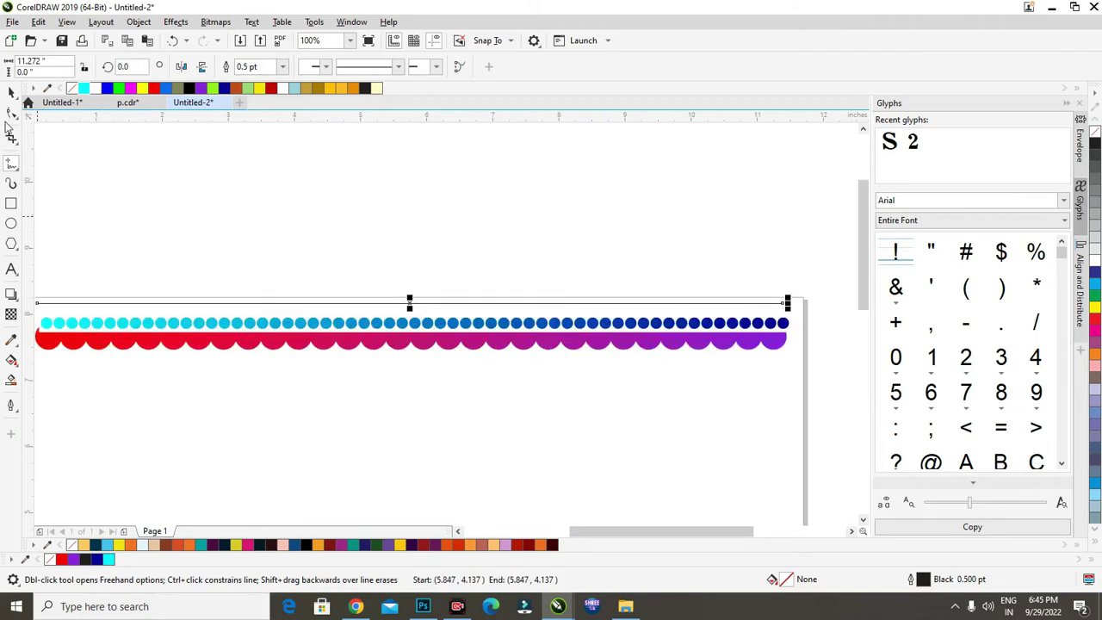
- Move the row of dots up and place the thin line between the dots and the scalloped strip
{"action": "left_click", "coordinate": [12, 92]}
{"action": "key", "text": "Down"}
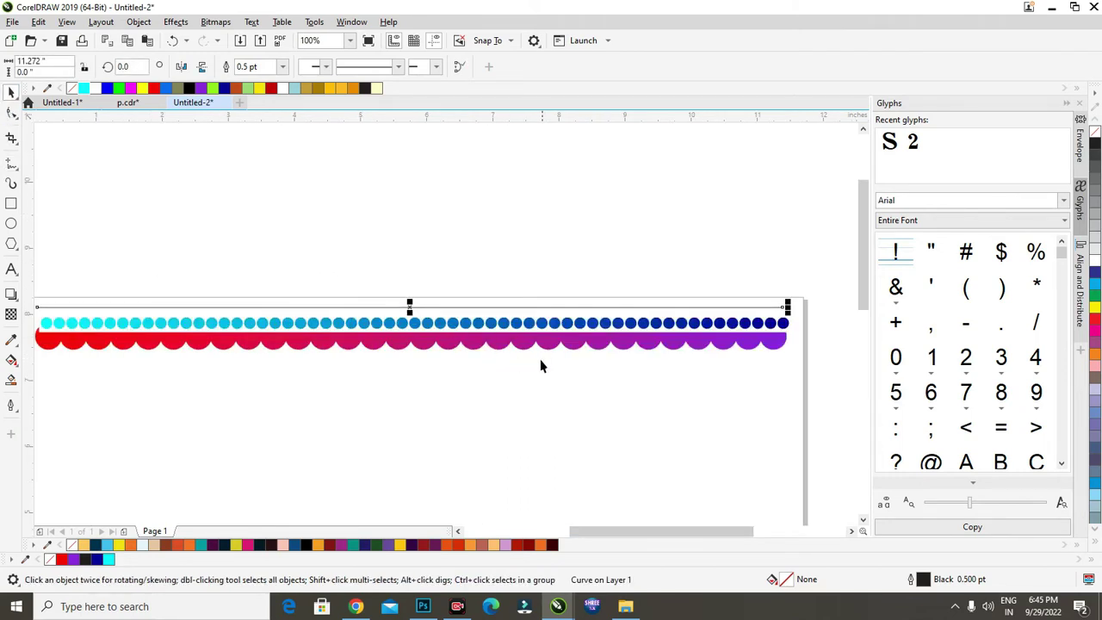
{"action": "key", "text": "Down"}
{"action": "key", "text": "Down"}
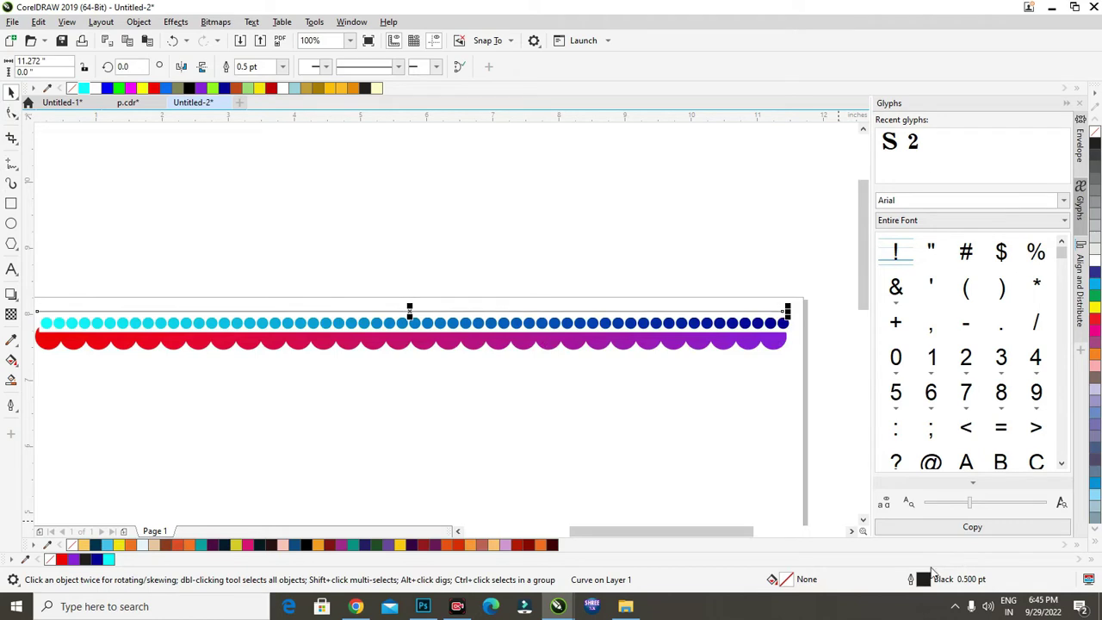
{"action": "left_click", "coordinate": [278, 289]}
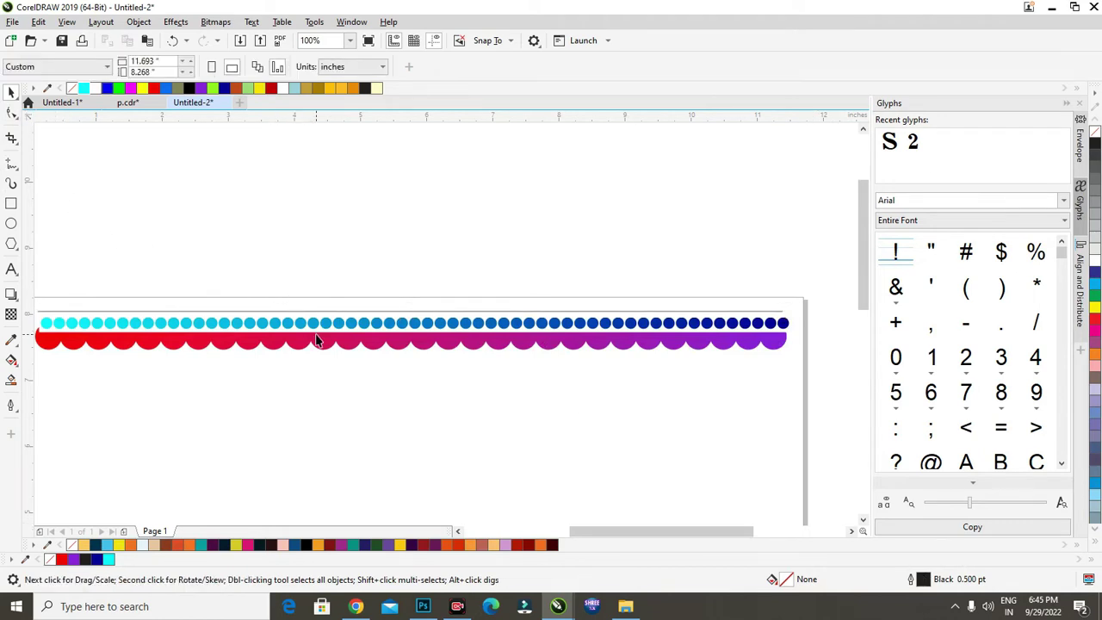
{"action": "left_click", "coordinate": [322, 327]}
{"action": "left_click_drag", "start_coordinate": [320, 321], "coordinate": [331, 307]}
{"action": "left_click", "coordinate": [332, 311]}
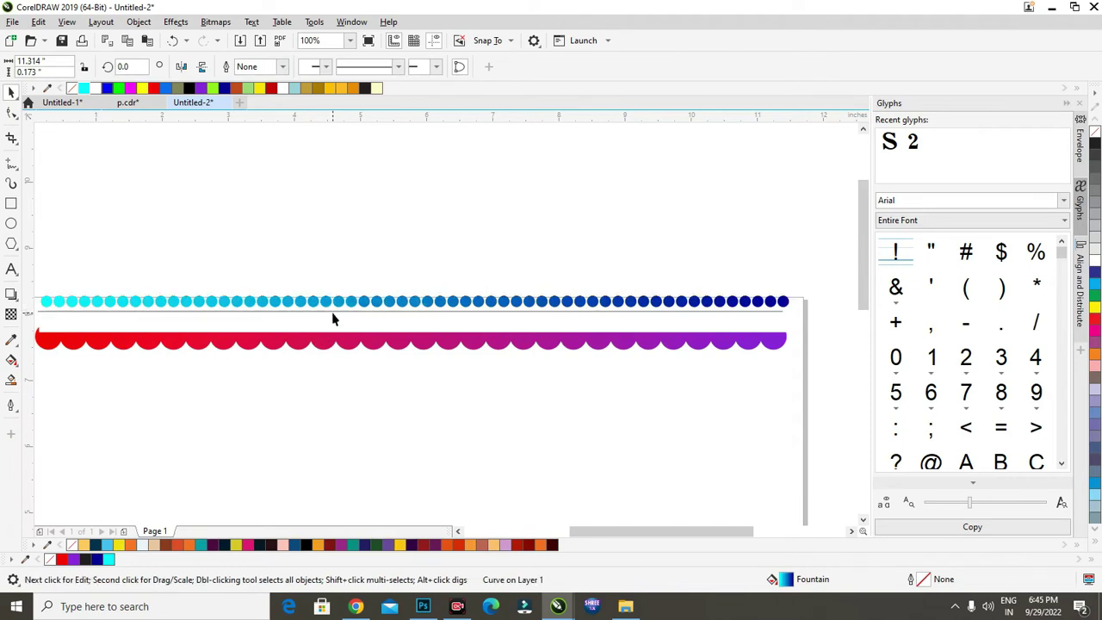
{"action": "left_click", "coordinate": [337, 310]}
{"action": "left_click_drag", "start_coordinate": [340, 316], "coordinate": [340, 326]}
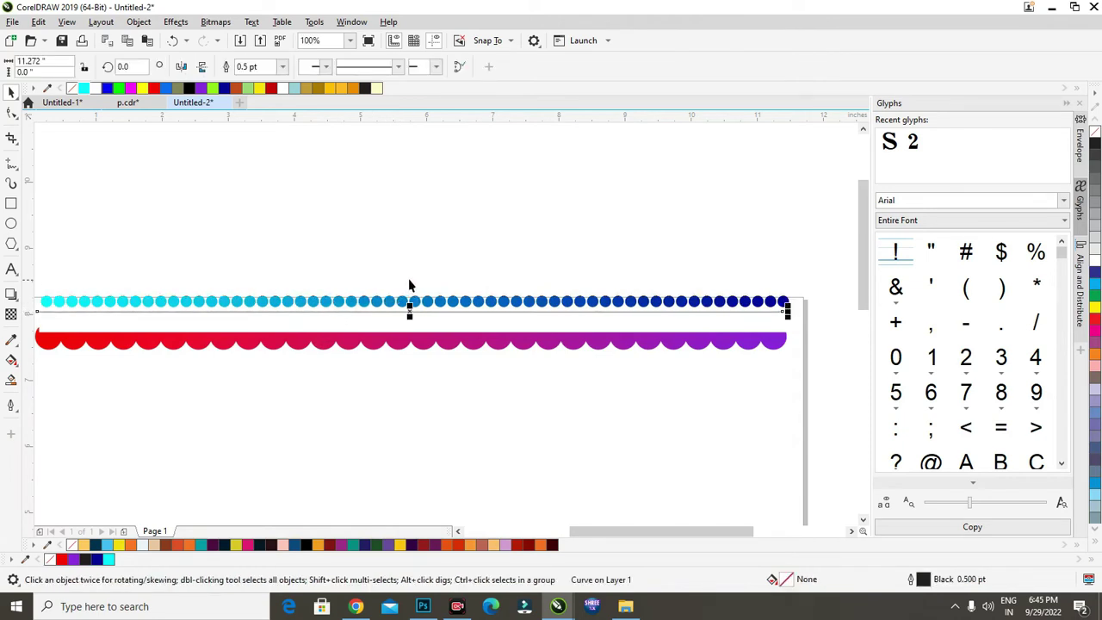
- Give the line a 2.0 pt blue outline and nudge it down just above the scalloped strip
{"action": "left_click", "coordinate": [282, 66]}
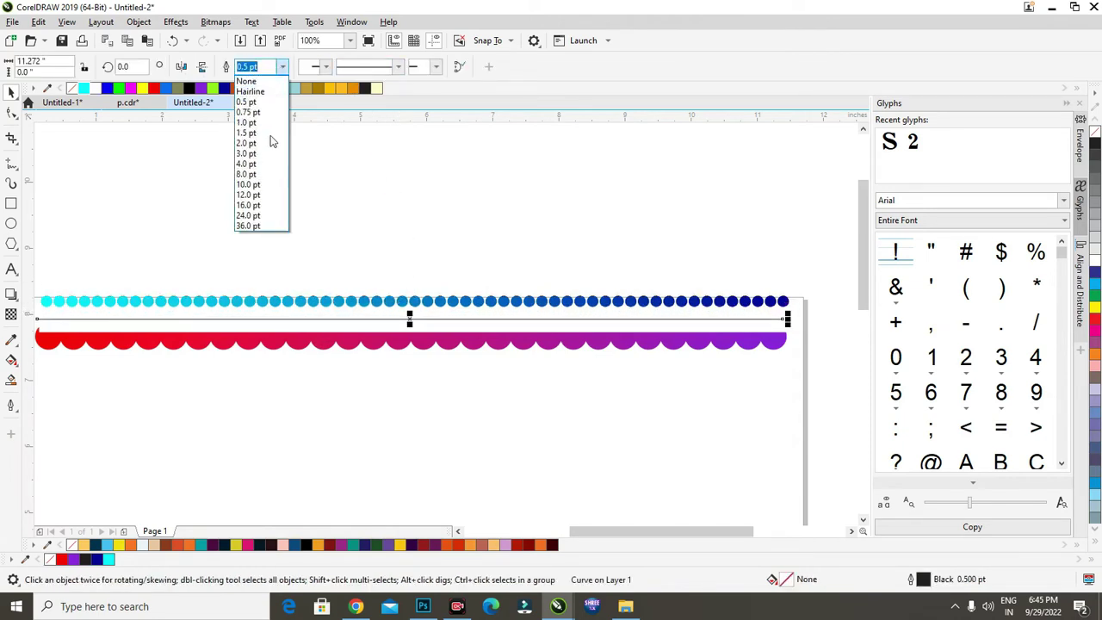
{"action": "left_click", "coordinate": [271, 142]}
{"action": "key", "text": "Down"}
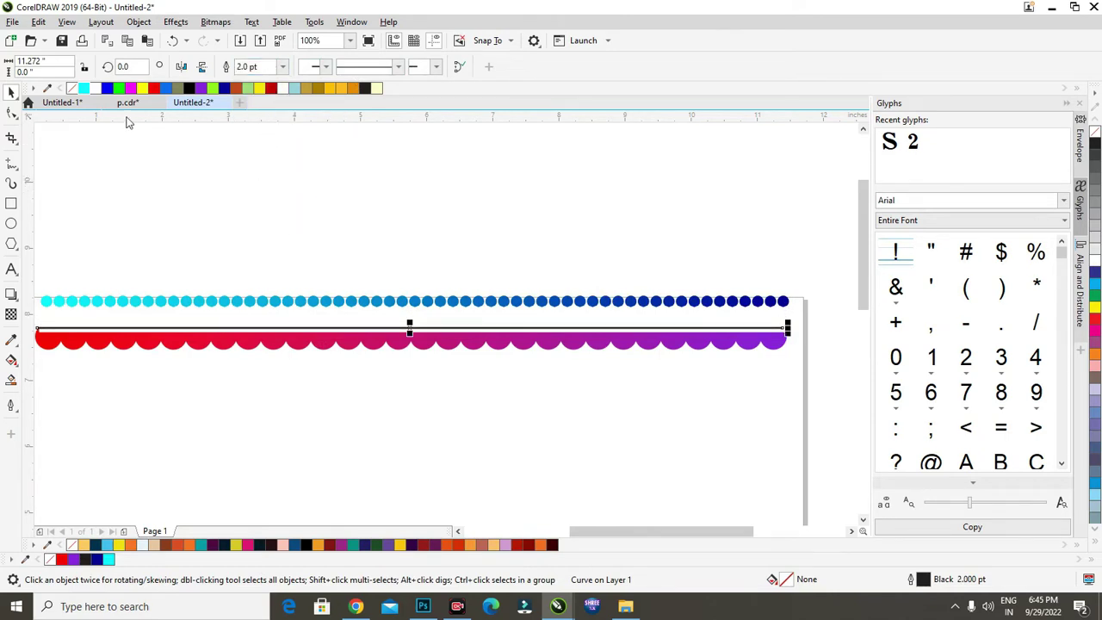
{"action": "right_click", "coordinate": [109, 91]}
{"action": "left_click", "coordinate": [367, 260]}
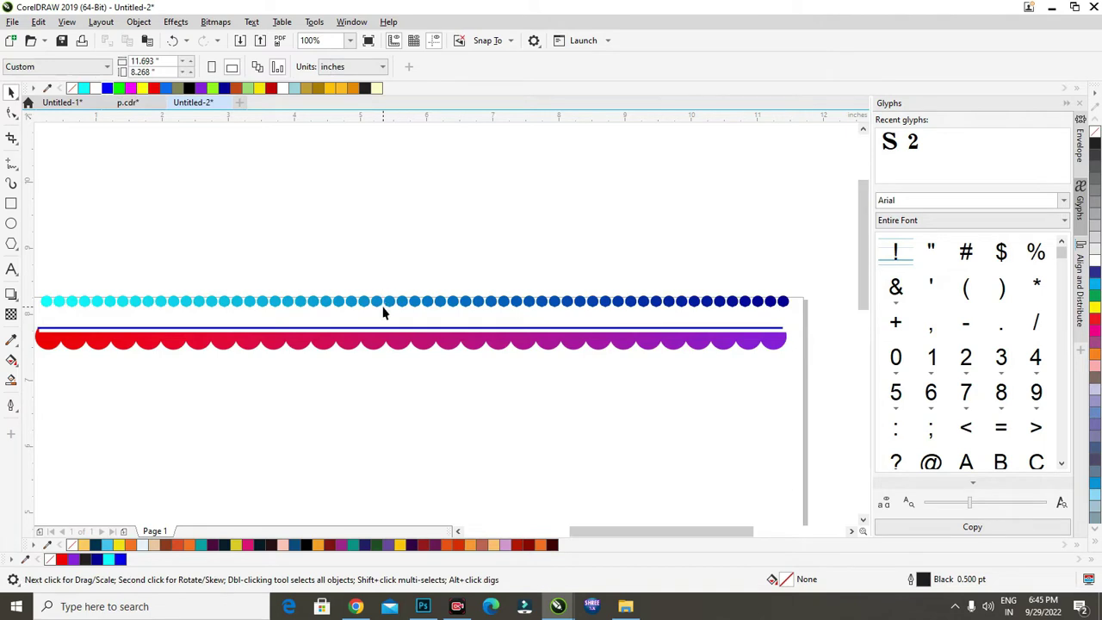
- Nudge the row of gradient dots down until it sits just above the blue line
{"action": "left_click", "coordinate": [376, 301]}
{"action": "key", "text": "Down"}
{"action": "key", "text": "Down"}
{"action": "key", "text": "Down"}
{"action": "key", "text": "Down"}
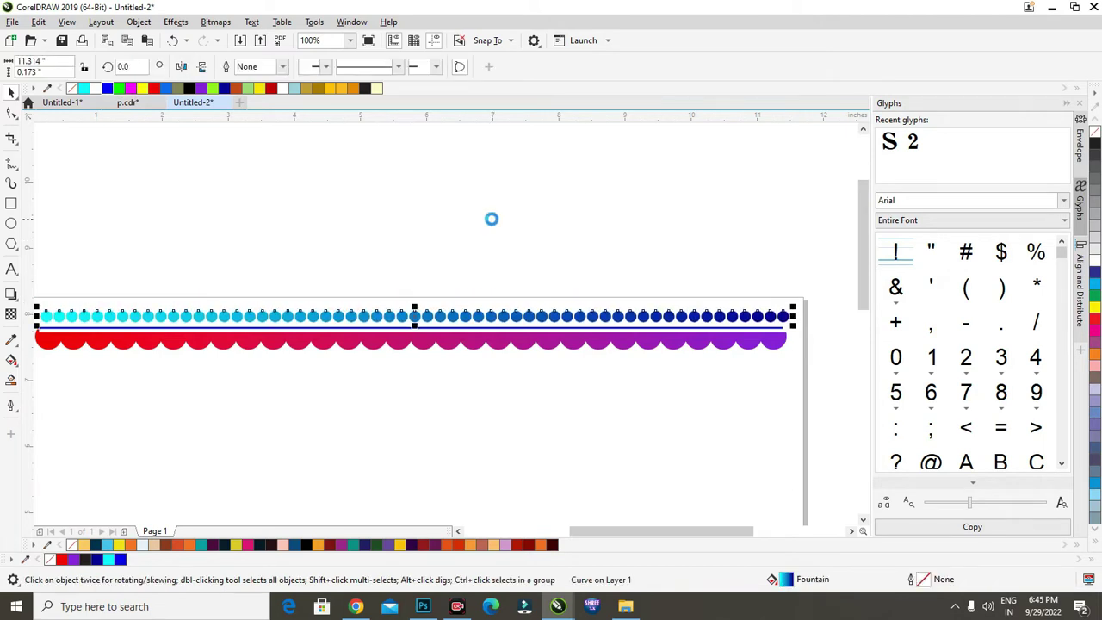
{"action": "left_click", "coordinate": [531, 229]}
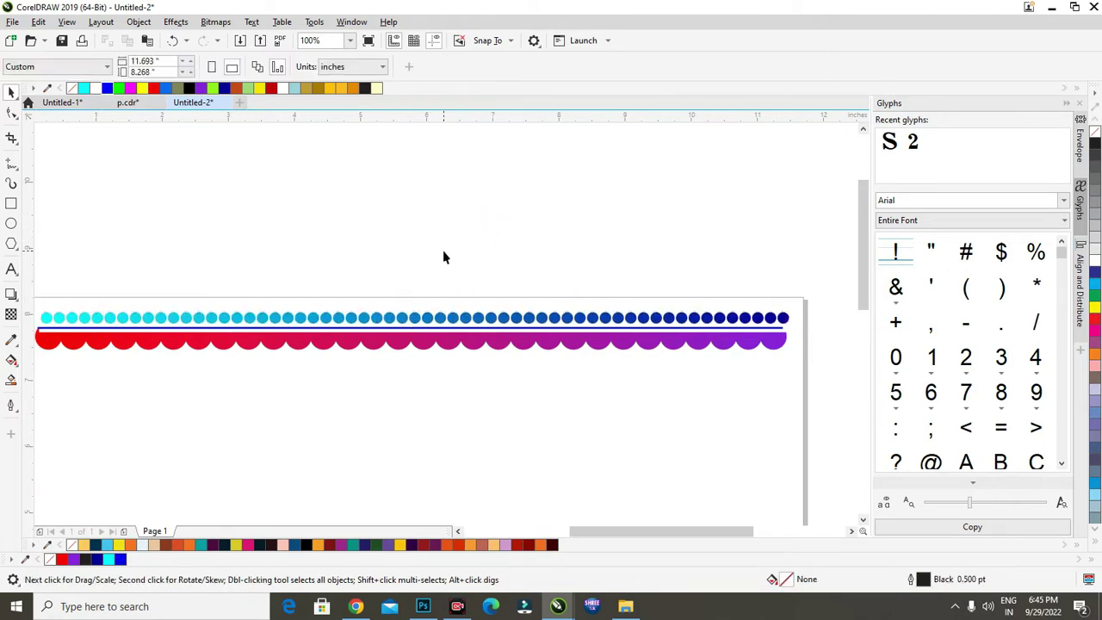
- Draw a rectangle about 11.17 in wide above the dots and reduce its height to about 0.12 in
{"action": "left_click", "coordinate": [12, 205]}
{"action": "left_click_drag", "start_coordinate": [43, 300], "coordinate": [784, 312]}
{"action": "scroll", "coordinate": [421, 315], "scroll_direction": "up", "scroll_amount": 2}
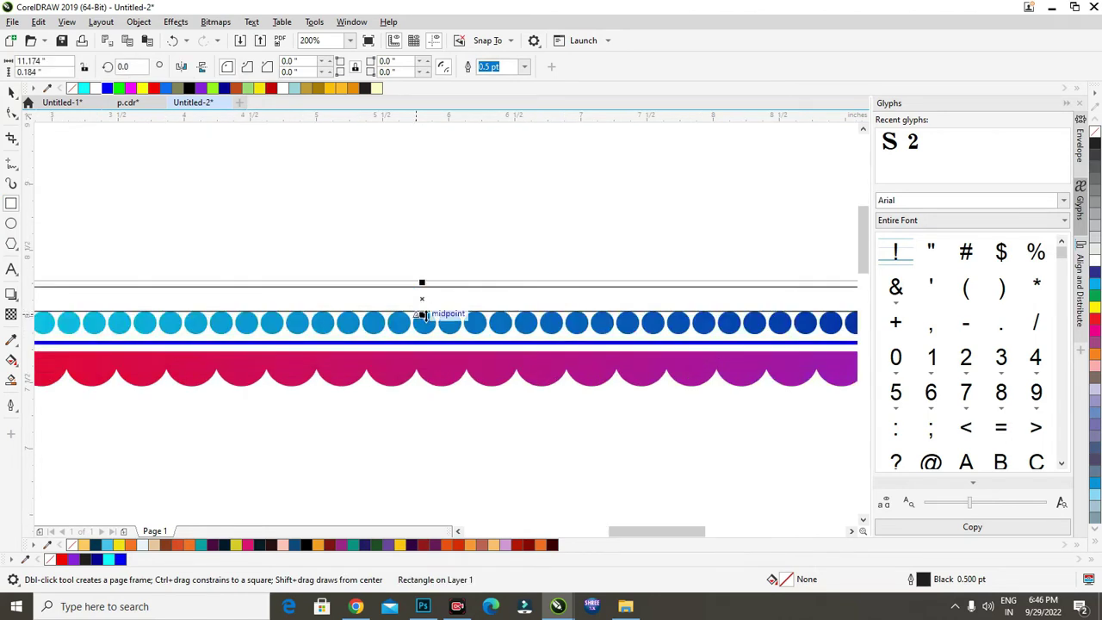
{"action": "scroll", "coordinate": [421, 312], "scroll_direction": "down", "scroll_amount": 2}
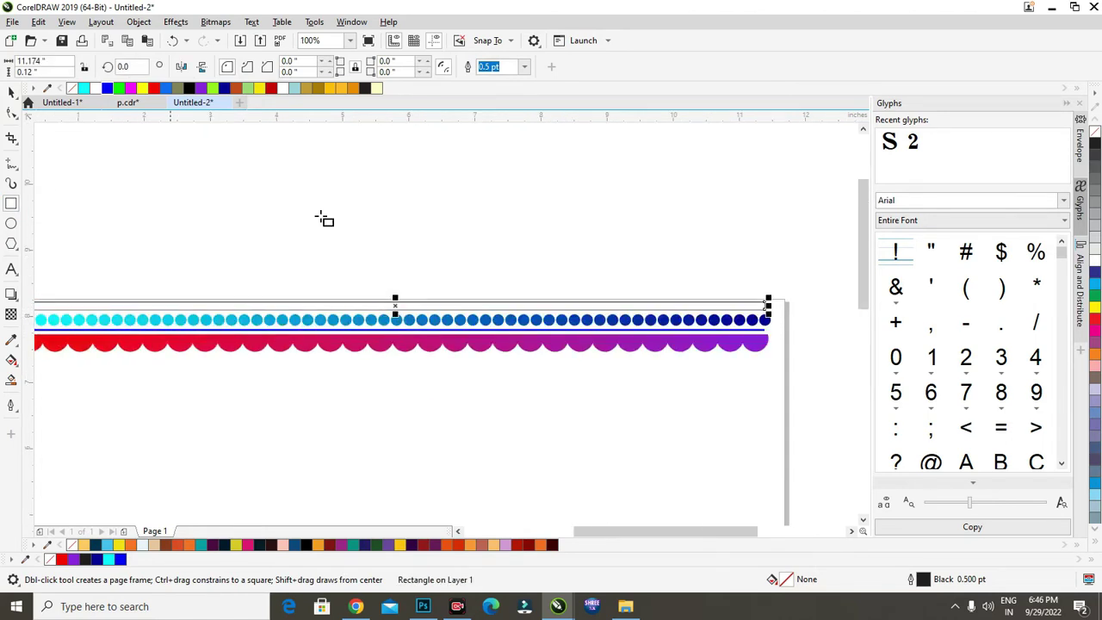
- Apply the scalloped strip's red-to-purple fountain fill to the thin rectangle and mirror it so the gradient runs purple to red
{"action": "scroll", "coordinate": [422, 252], "scroll_direction": "down", "scroll_amount": 2}
{"action": "scroll", "coordinate": [365, 263], "scroll_direction": "up", "scroll_amount": 2}
{"action": "left_click", "coordinate": [12, 360]}
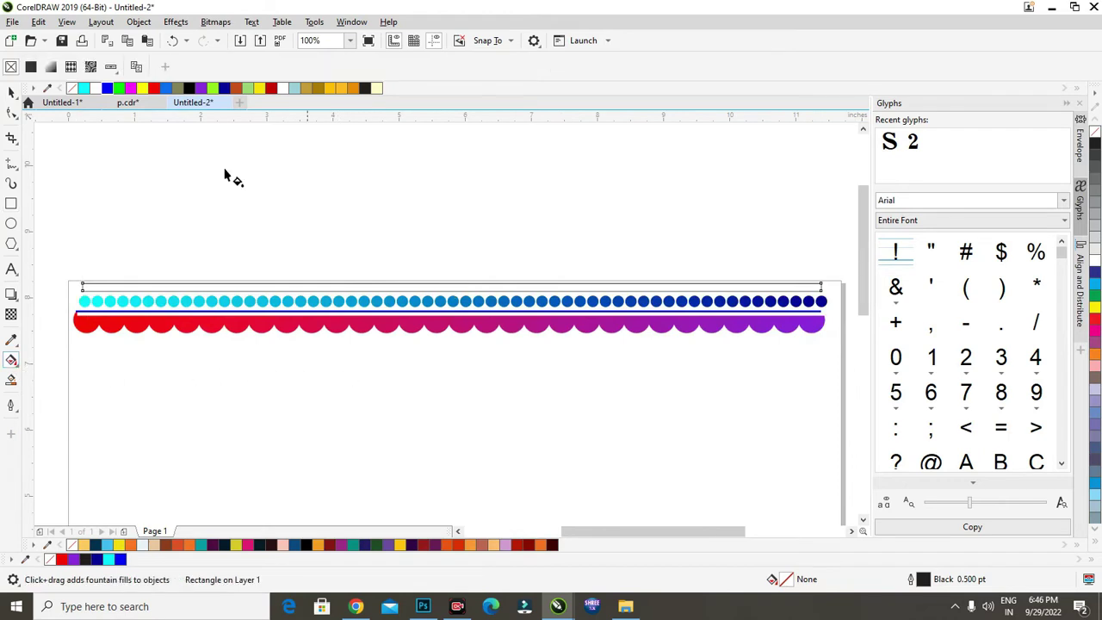
{"action": "left_click", "coordinate": [302, 323]}
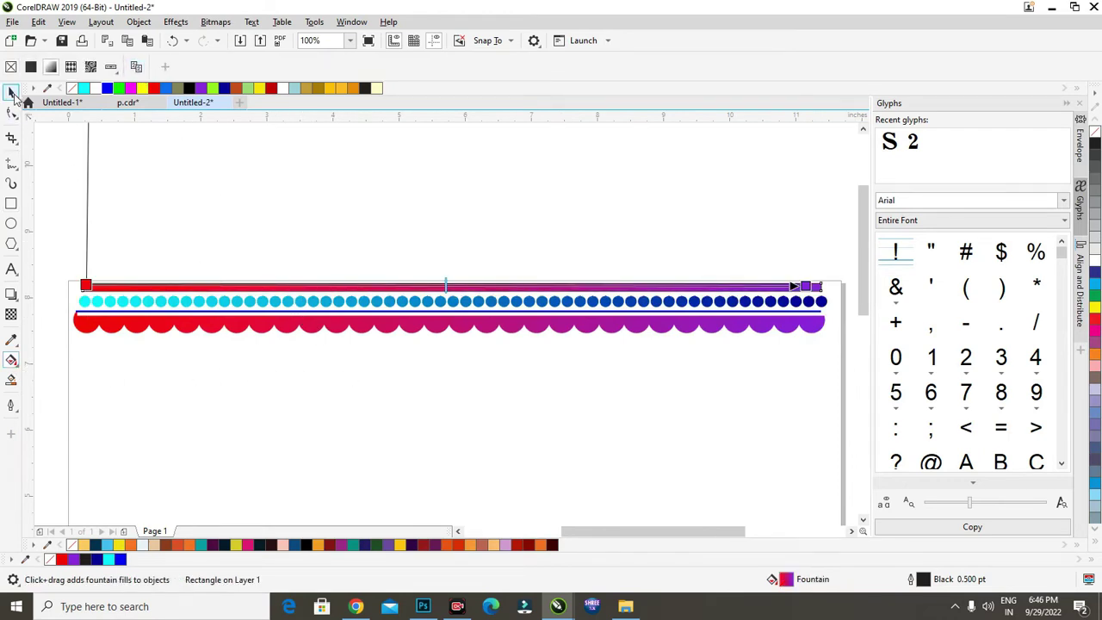
{"action": "left_click", "coordinate": [12, 92]}
{"action": "left_click", "coordinate": [202, 67]}
{"action": "left_click", "coordinate": [180, 68]}
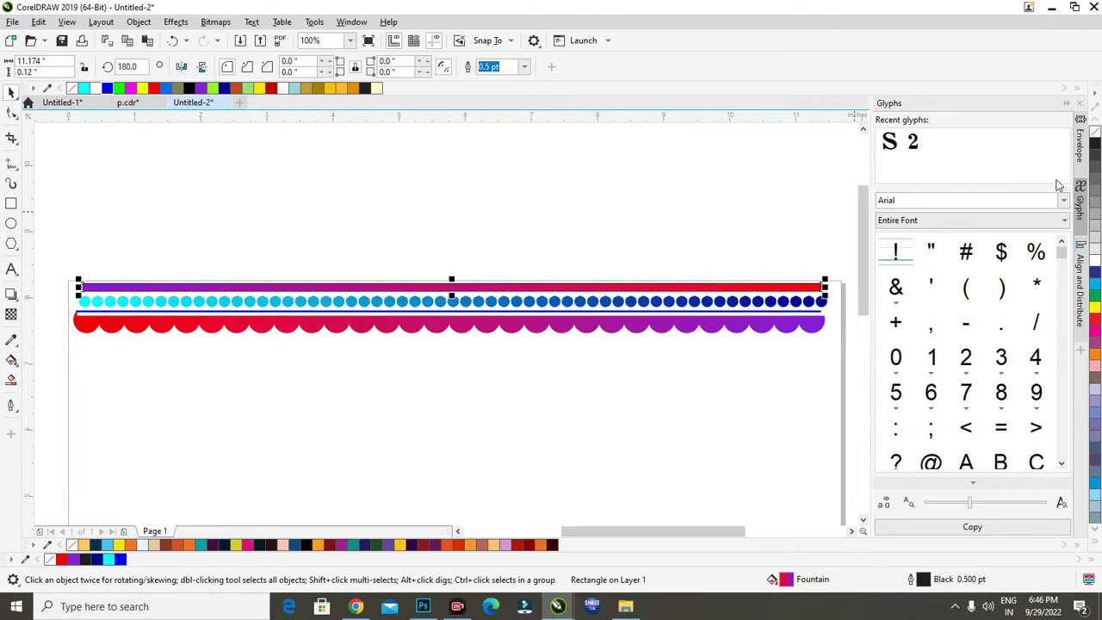
- Remove the outline from the thin gradient bar and fine-tune its fit above the row of dots
{"action": "right_click", "coordinate": [1096, 130]}
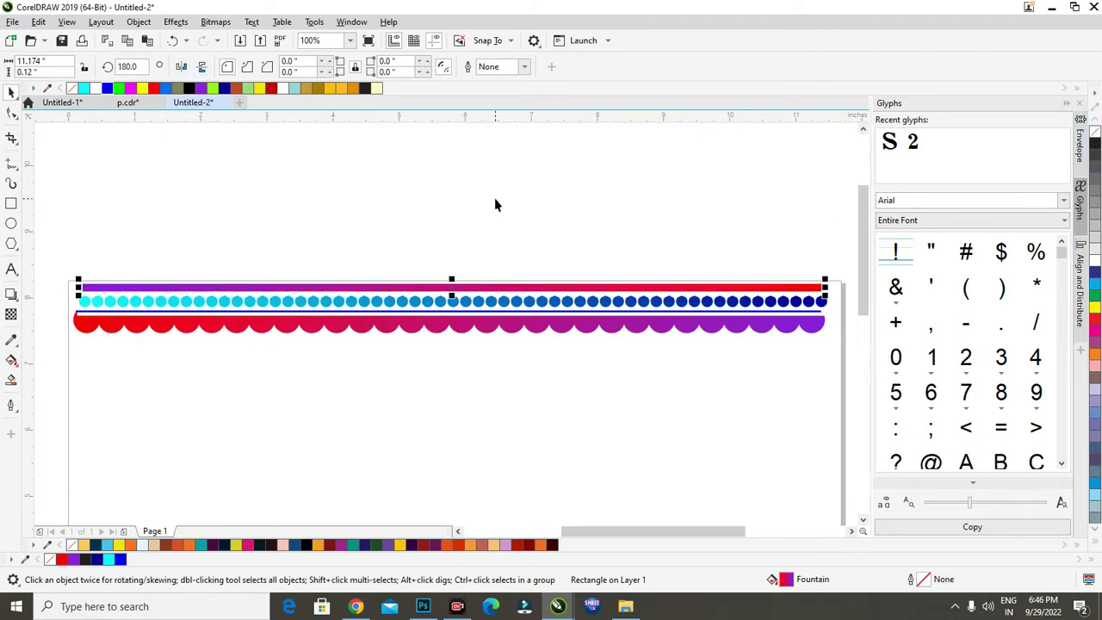
{"action": "scroll", "coordinate": [453, 267], "scroll_direction": "up", "scroll_amount": 2}
{"action": "left_click_drag", "start_coordinate": [447, 306], "coordinate": [455, 298]}
{"action": "scroll", "coordinate": [446, 281], "scroll_direction": "down", "scroll_amount": 4}
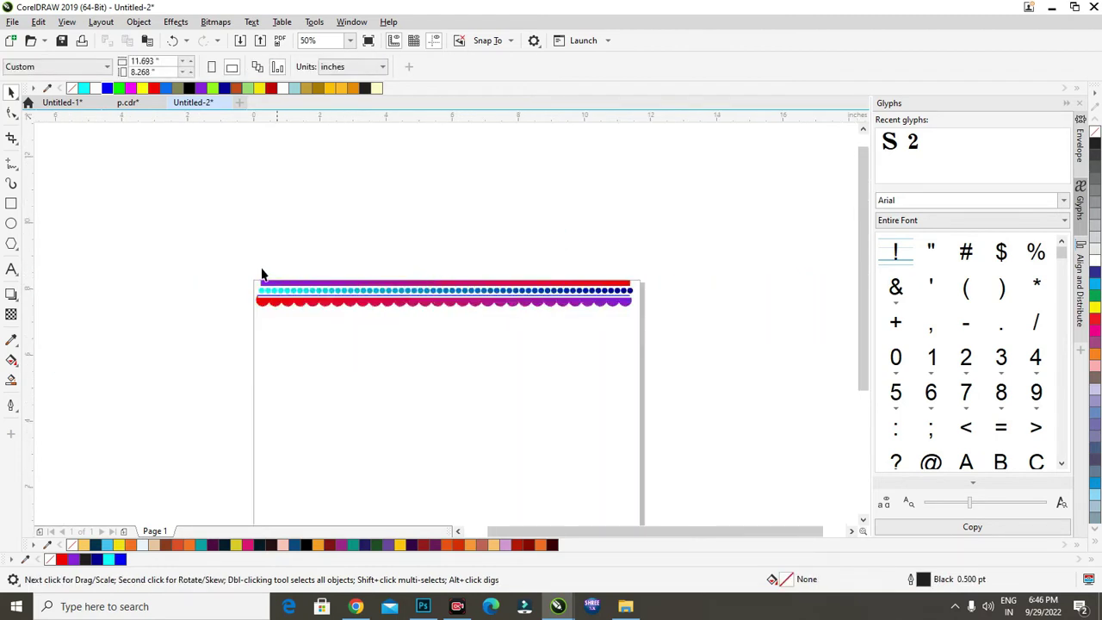
- Widen the four border pieces together to about 12.05 in so they span the page width
{"action": "left_click_drag", "start_coordinate": [660, 335], "coordinate": [647, 320]}
{"action": "left_click", "coordinate": [233, 256]}
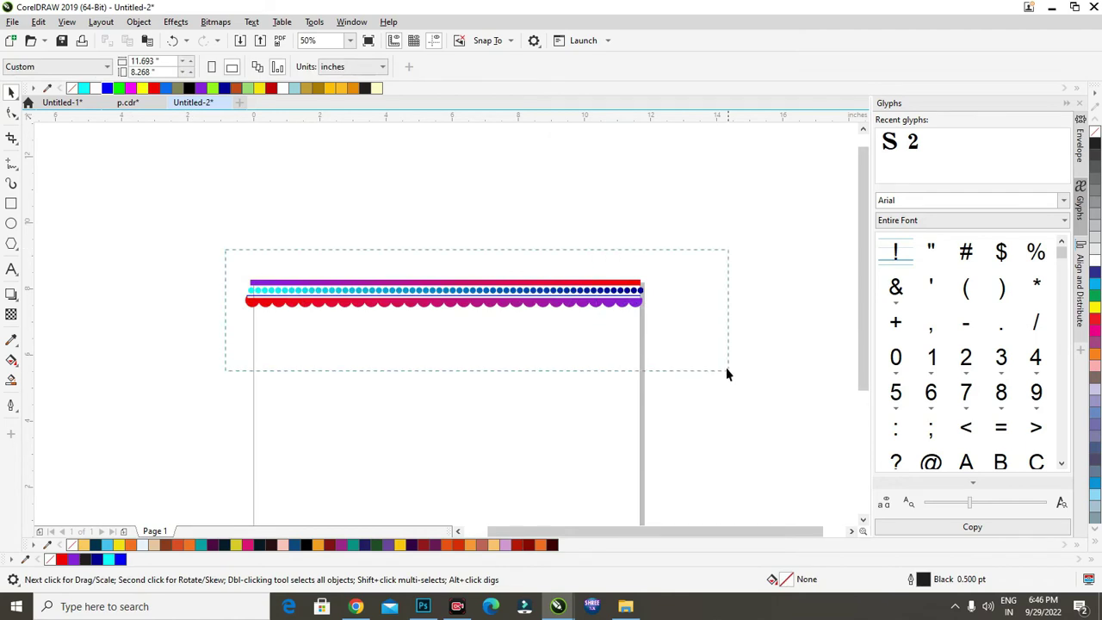
- Place a vertically mirrored copy of the four border pieces near the page's bottom edge and flip the copy horizontally
{"action": "left_click_drag", "start_coordinate": [727, 372], "coordinate": [728, 372]}
{"action": "scroll", "coordinate": [541, 252], "scroll_direction": "down", "scroll_amount": 1}
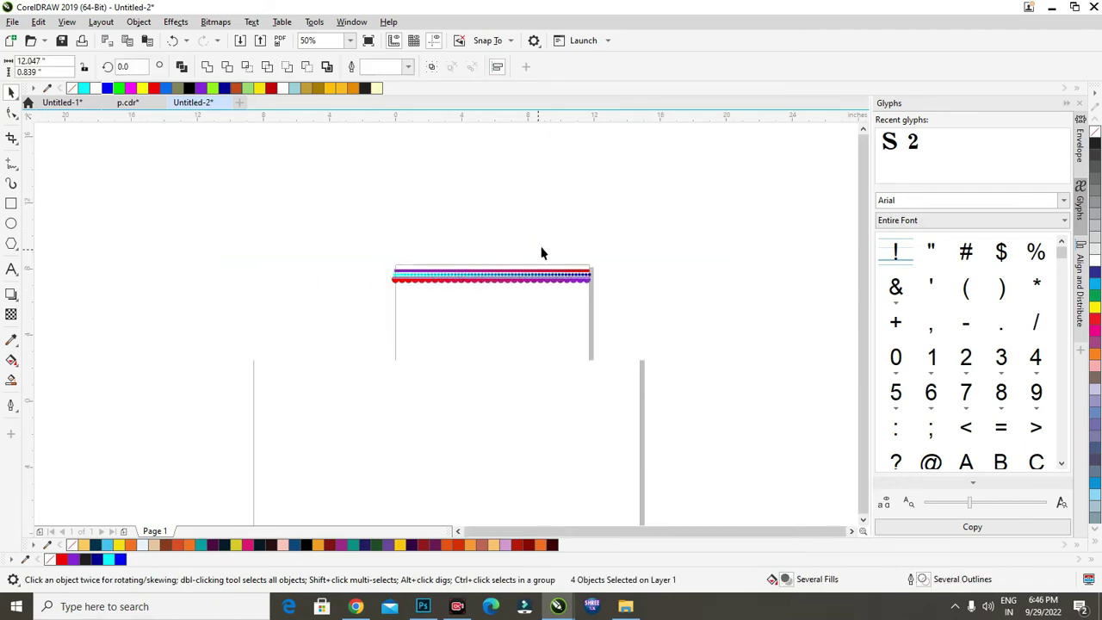
{"action": "left_click_drag", "start_coordinate": [492, 266], "coordinate": [508, 391]}
{"action": "scroll", "coordinate": [508, 391], "scroll_direction": "up", "scroll_amount": 1}
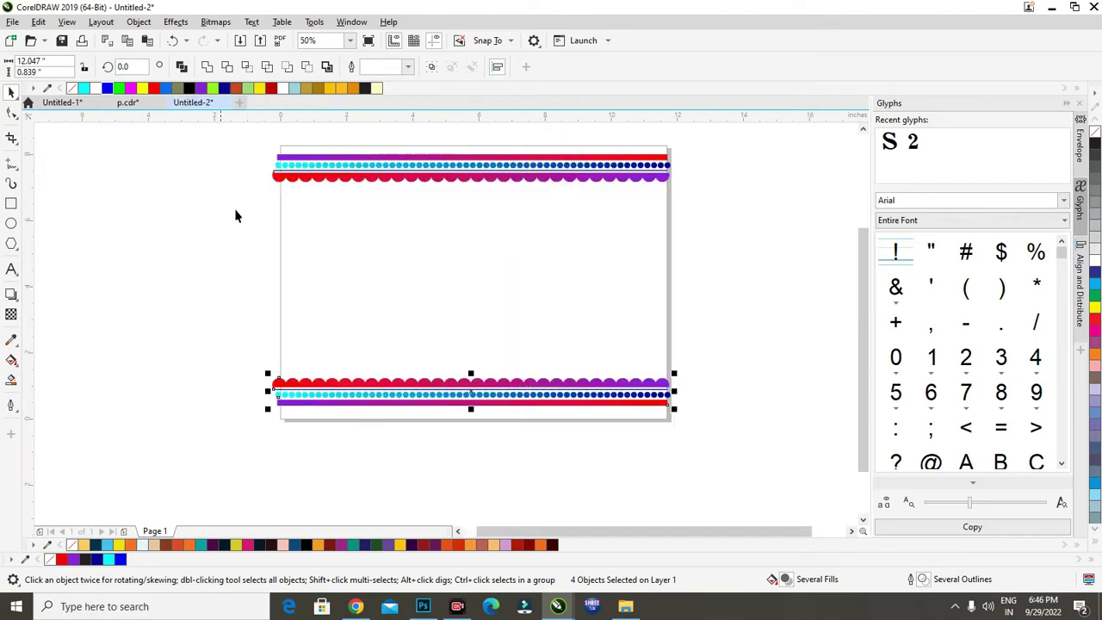
{"action": "left_click_drag", "start_coordinate": [265, 390], "coordinate": [844, 392]}
{"action": "left_click_drag", "start_coordinate": [691, 395], "coordinate": [366, 411]}
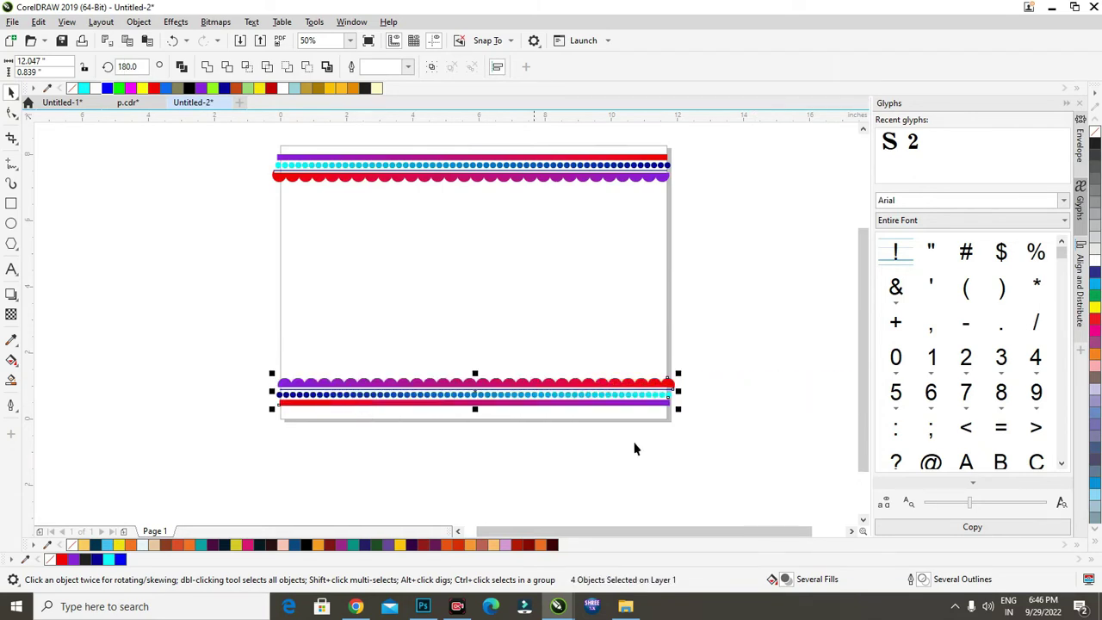
{"action": "left_click", "coordinate": [688, 455]}
- Draw a rectangle about 11.4 by 7.6 in over the page, enclosing both border strips
{"action": "left_click", "coordinate": [11, 204]}
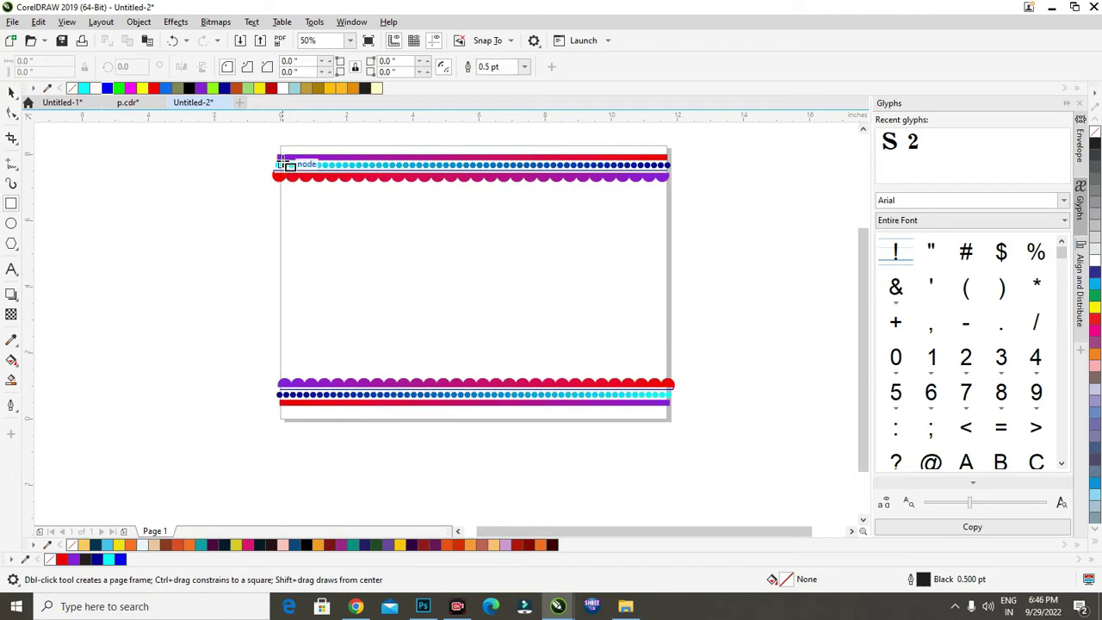
{"action": "mouse_move", "coordinate": [279, 153]}
{"action": "left_mouse_down"}
{"action": "mouse_move", "coordinate": [456, 352]}
{"action": "mouse_move", "coordinate": [594, 387]}
{"action": "mouse_move", "coordinate": [617, 407]}
{"action": "mouse_move", "coordinate": [663, 408]}
{"action": "left_mouse_up"}
{"action": "left_click", "coordinate": [12, 92]}
- Group all eight pieces of the upper and lower border strips
{"action": "left_click_drag", "start_coordinate": [241, 148], "coordinate": [767, 260]}
{"action": "left_click_drag", "start_coordinate": [763, 461], "coordinate": [211, 330]}
{"action": "left_click", "coordinate": [476, 279]}
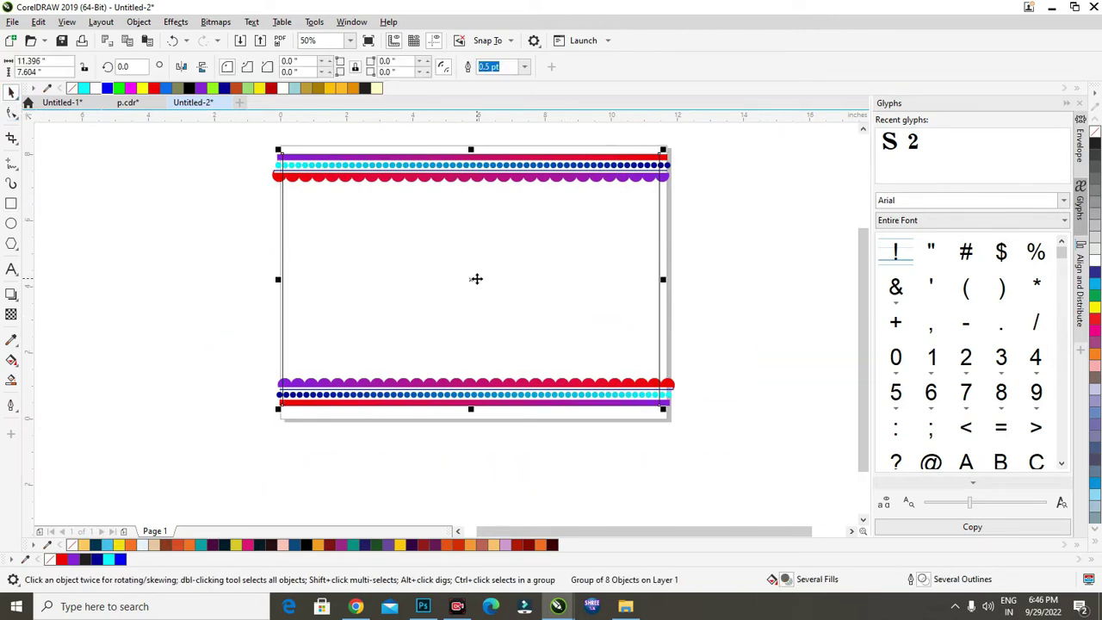
- Try to PowerClip the border artwork inside the large rectangle
{"action": "right_click", "coordinate": [477, 278]}
{"action": "left_click", "coordinate": [567, 354]}
{"action": "left_click", "coordinate": [630, 317]}
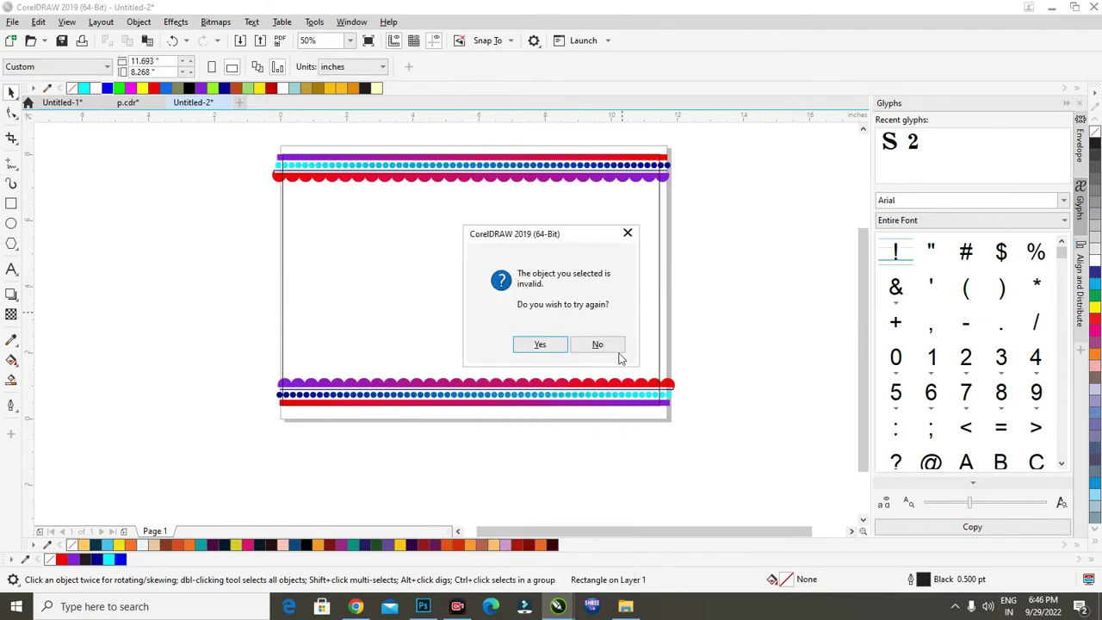
{"action": "left_click", "coordinate": [540, 344]}
{"action": "left_click", "coordinate": [657, 344]}
{"action": "left_click", "coordinate": [540, 344]}
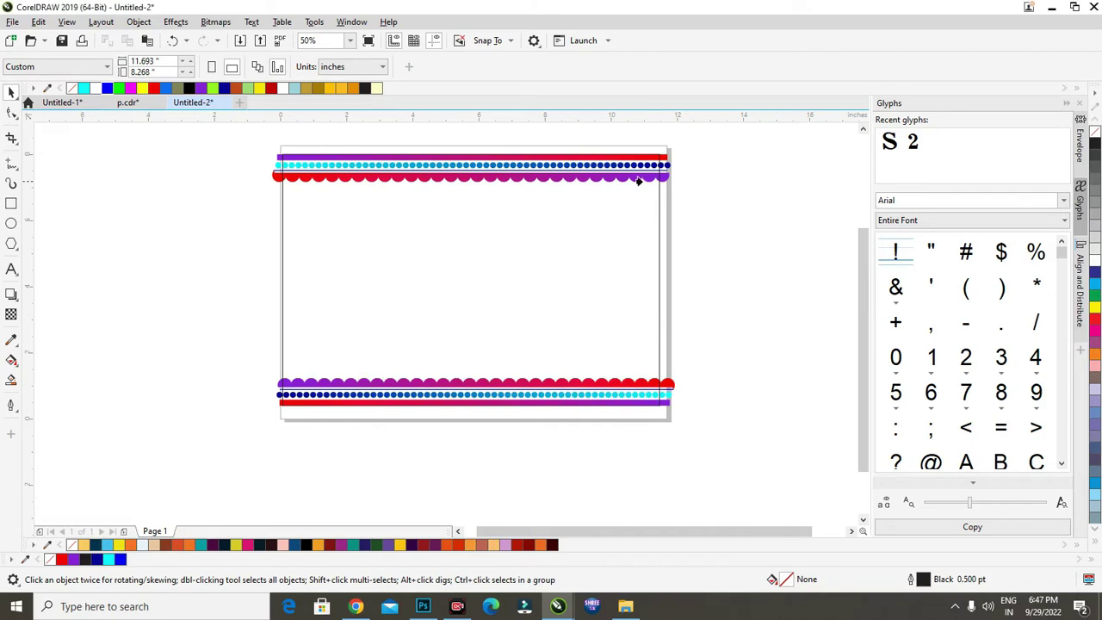
{"action": "left_click", "coordinate": [638, 154]}
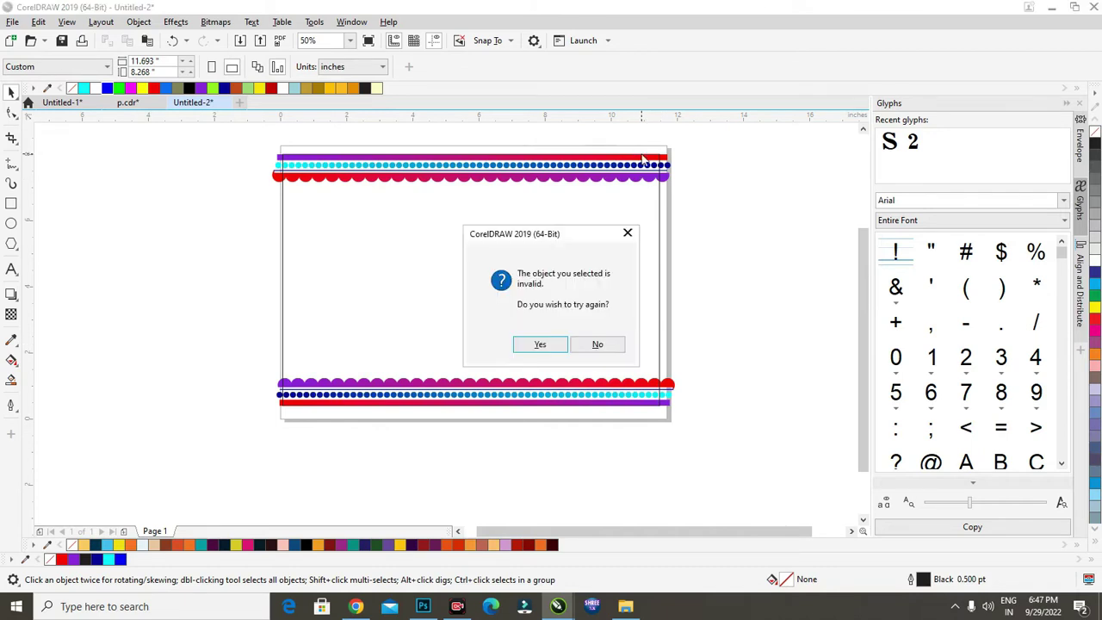
{"action": "left_click", "coordinate": [600, 343]}
{"action": "scroll", "coordinate": [733, 426], "scroll_direction": "left", "scroll_amount": 1}
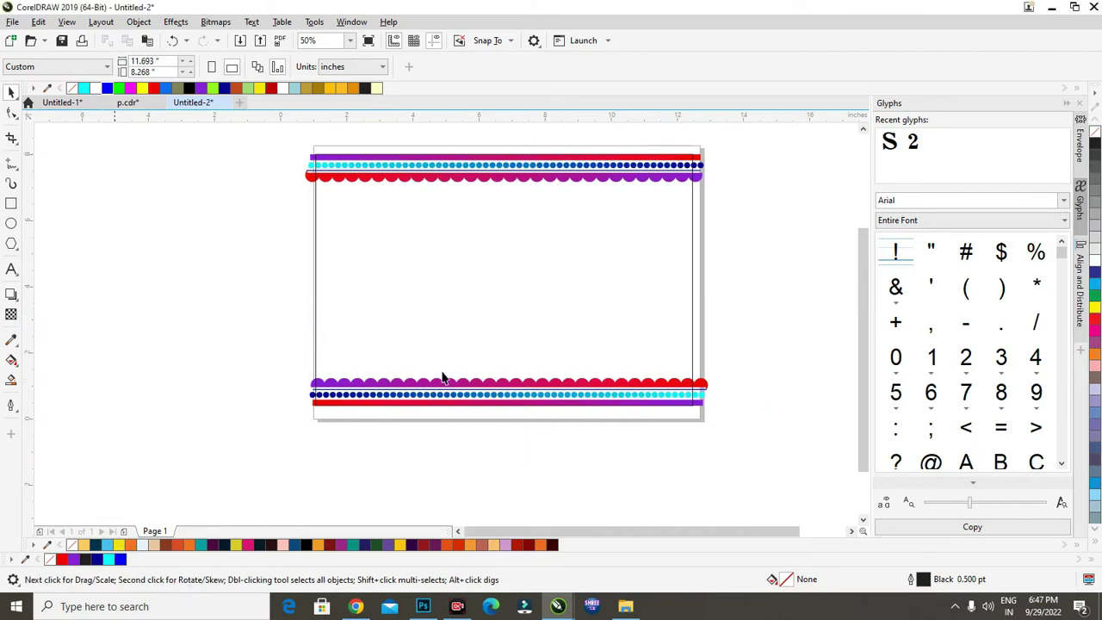
- Shift the large rectangle left past the page edge and PowerClip the grouped border strips inside it
{"action": "left_click", "coordinate": [616, 387]}
{"action": "left_click_drag", "start_coordinate": [615, 384], "coordinate": [582, 377]}
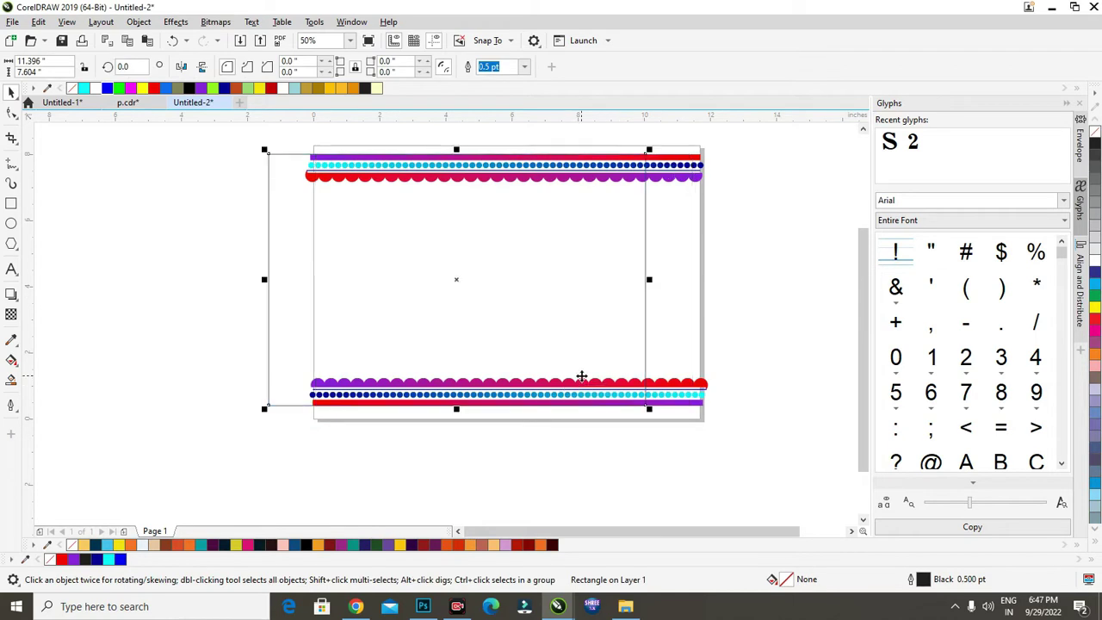
{"action": "right_click", "coordinate": [703, 393]}
{"action": "left_click", "coordinate": [591, 315]}
{"action": "left_click", "coordinate": [593, 315]}
{"action": "right_click", "coordinate": [594, 315]}
{"action": "left_click", "coordinate": [646, 181]}
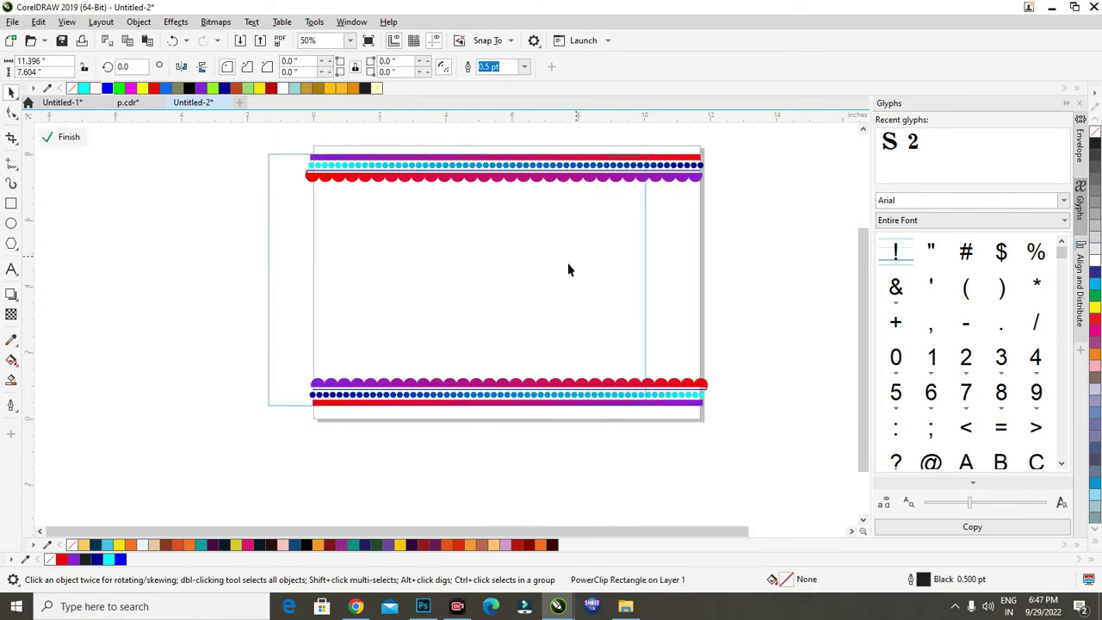
- Move the border strips left within the PowerClip frame so they span its full width, and finish editing the contents
{"action": "left_click_drag", "start_coordinate": [488, 170], "coordinate": [443, 171]}
{"action": "left_click", "coordinate": [72, 134]}
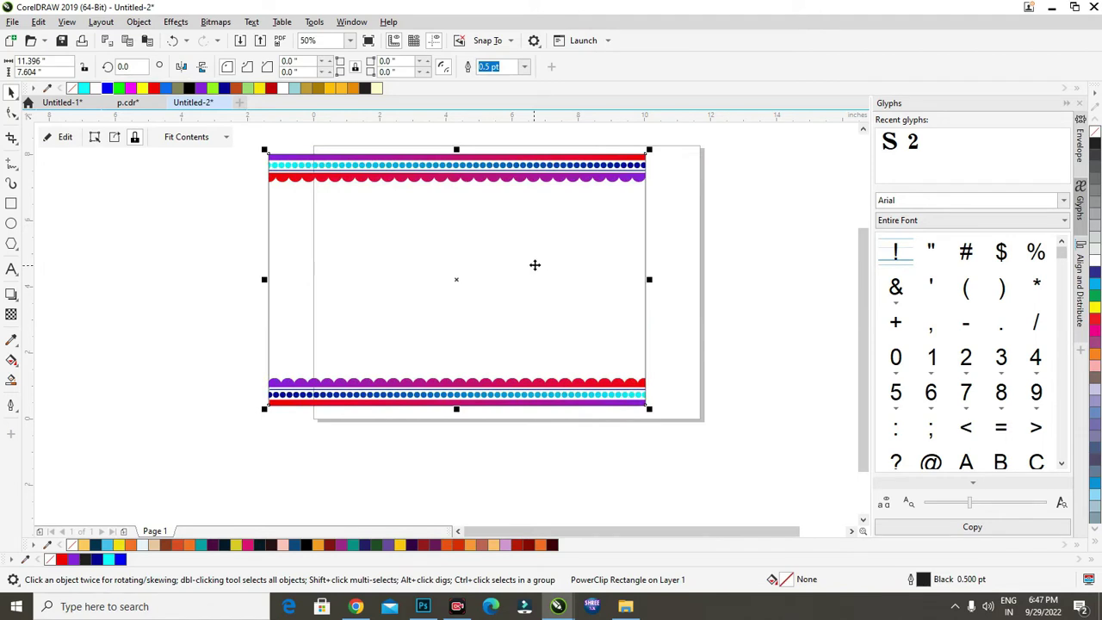
- Center the PowerClip frame on the page and remove its outline
{"action": "key", "text": "p"}
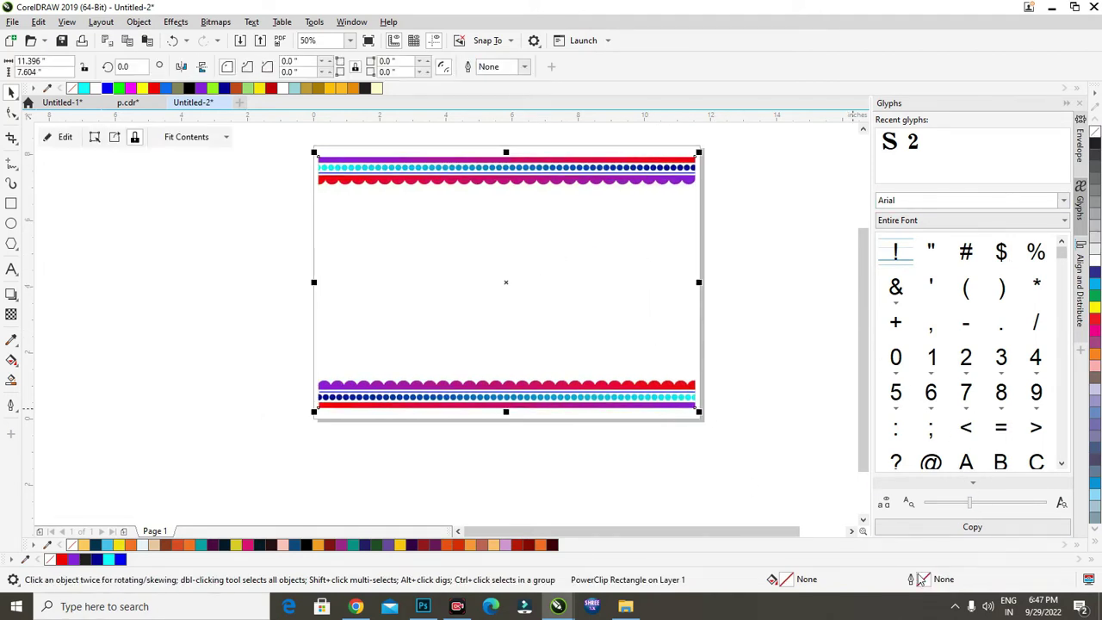
- Draw a circle about 5 inches wide in the page's left half, with a concentric inner circle about 4.3 inches wide
{"action": "left_click", "coordinate": [684, 417]}
{"action": "scroll", "coordinate": [548, 268], "scroll_direction": "up", "scroll_amount": 1}
{"action": "scroll", "coordinate": [548, 360], "scroll_direction": "down", "scroll_amount": 1}
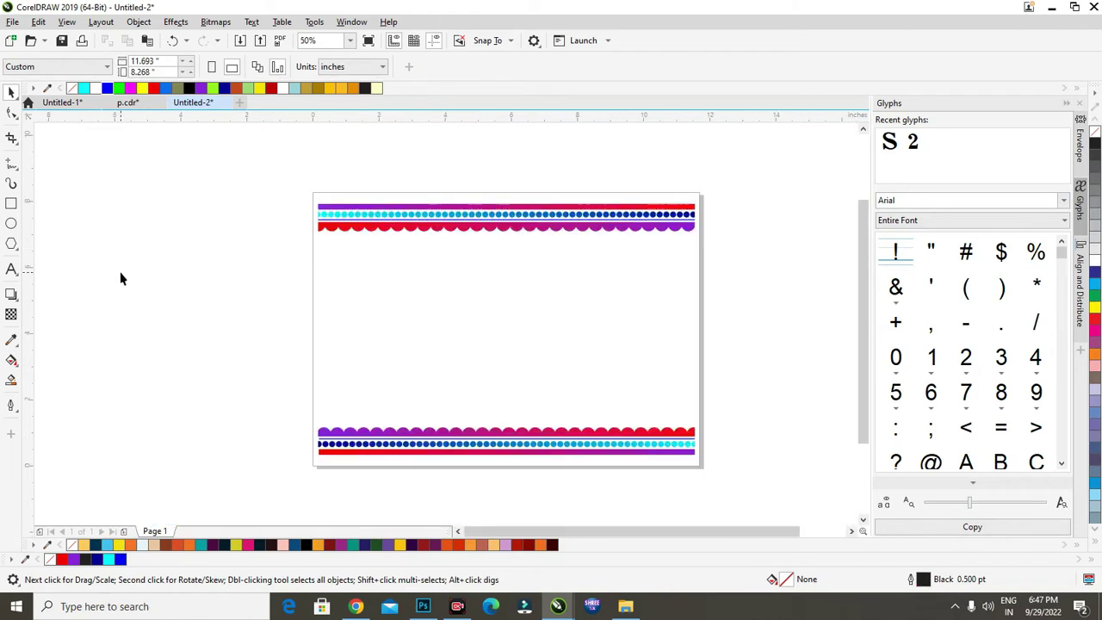
{"action": "left_click", "coordinate": [11, 223]}
{"action": "left_click_drag", "start_coordinate": [332, 268], "coordinate": [475, 412]}
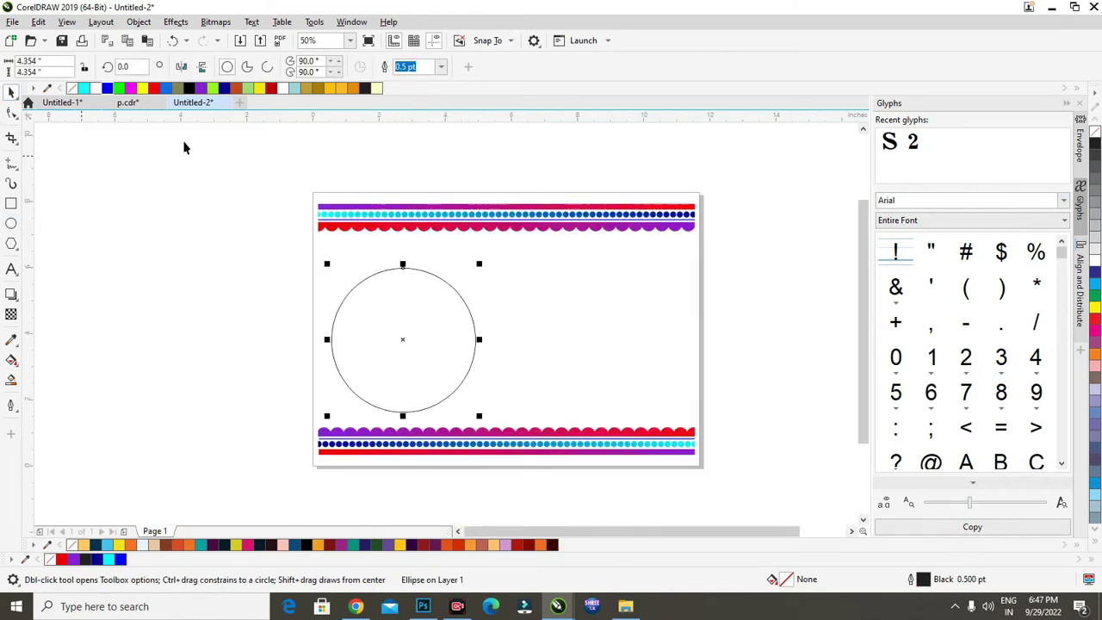
{"action": "key", "text": "space"}
{"action": "mouse_move", "coordinate": [479, 263]}
{"action": "left_mouse_down"}
{"action": "mouse_move", "coordinate": [514, 241]}
{"action": "mouse_move", "coordinate": [487, 248]}
{"action": "left_mouse_up"}
- Scale a copy of the inner circle down to about 0.33 inch and move it onto the top of the inner circle's edge
{"action": "scroll", "coordinate": [410, 242], "scroll_direction": "up", "scroll_amount": 2}
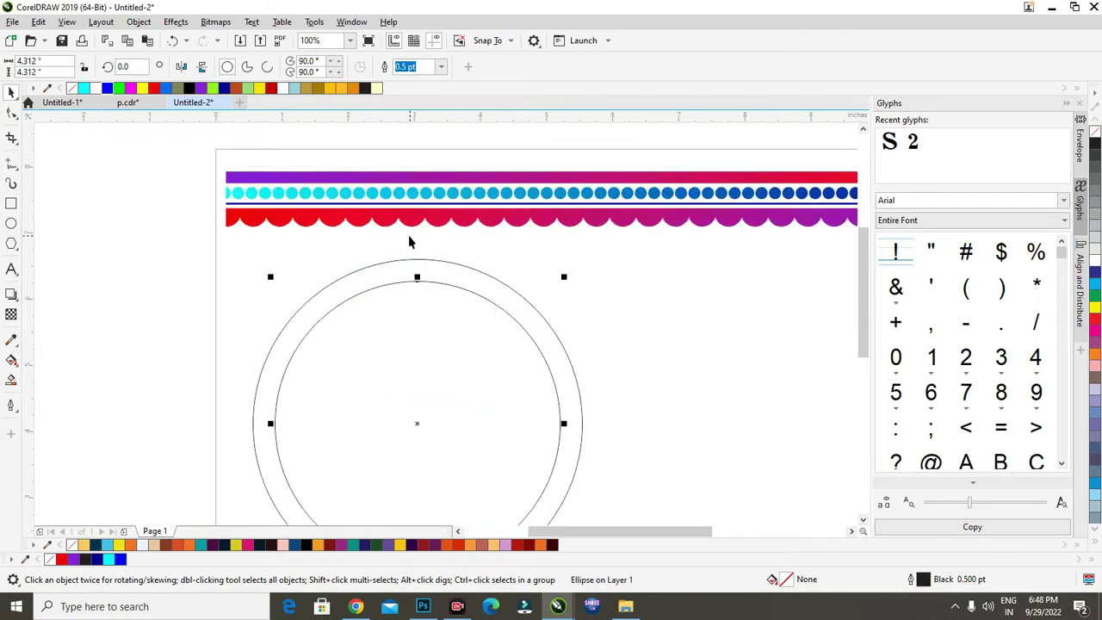
{"action": "left_click_drag", "start_coordinate": [561, 280], "coordinate": [500, 405]}
{"action": "left_click_drag", "start_coordinate": [419, 423], "coordinate": [417, 284]}
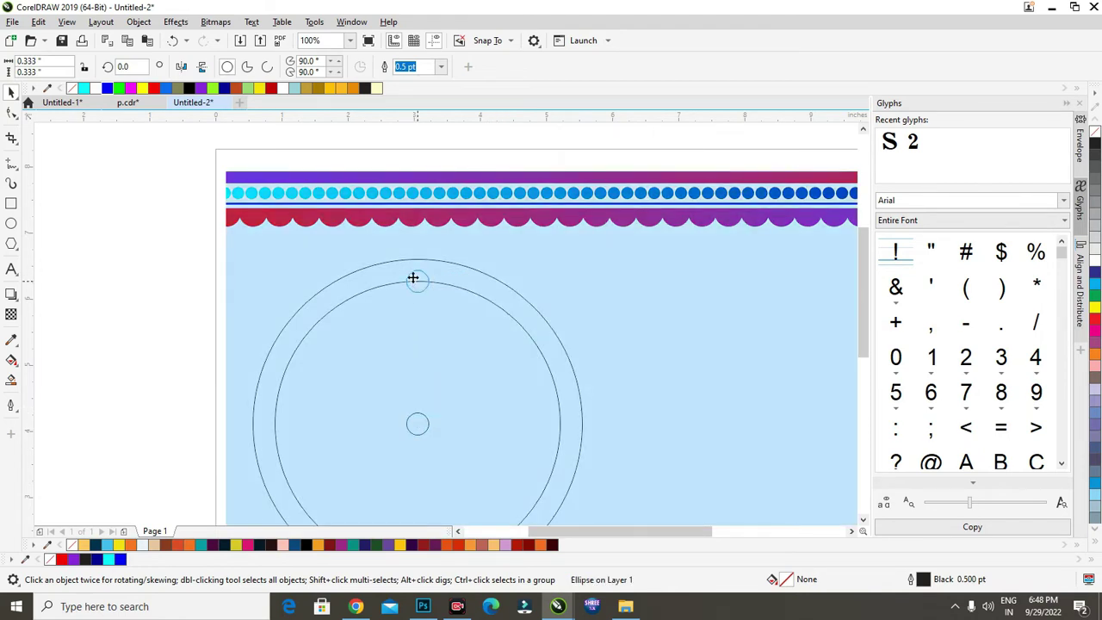
{"action": "left_click", "coordinate": [417, 284]}
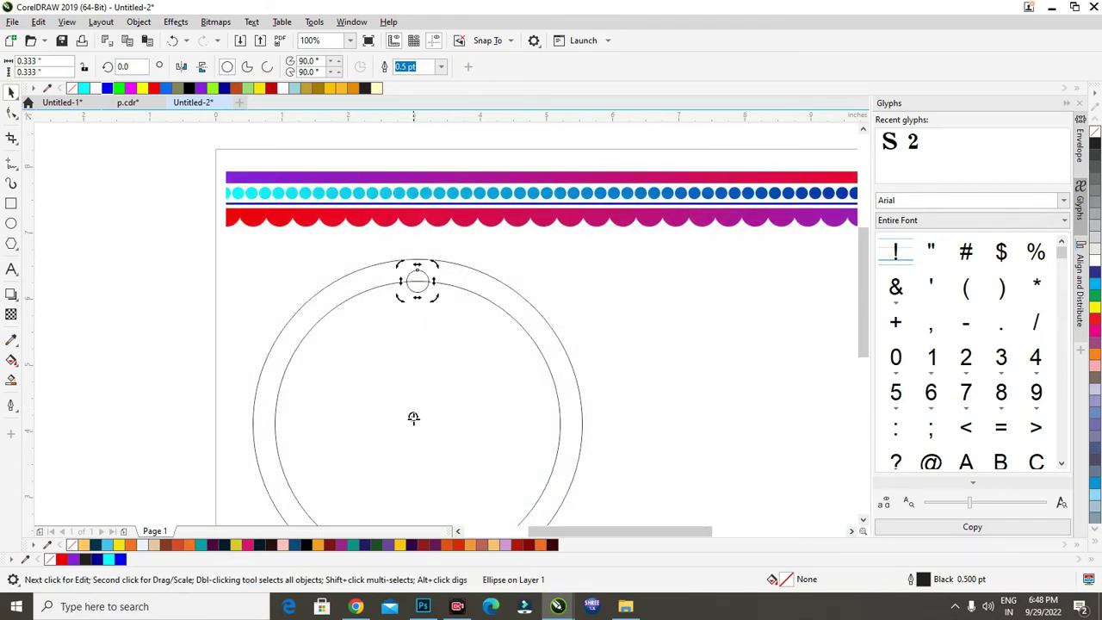
- Set the small circle's rotation pivot at the inner circle's center and repeat rotated copies all the way around its edge
{"action": "left_click_drag", "start_coordinate": [416, 424], "coordinate": [416, 423]}
{"action": "left_click_drag", "start_coordinate": [438, 264], "coordinate": [454, 280]}
{"action": "key", "text": "ctrl+r"}
{"action": "key", "text": "ctrl+r"}
{"action": "key", "text": "ctrl+r"}
{"action": "key", "text": "ctrl+r"}
{"action": "key", "text": "ctrl+r"}
{"action": "key", "text": "ctrl+r"}
{"action": "key", "text": "ctrl+r"}
{"action": "key", "text": "ctrl+r"}
{"action": "key", "text": "ctrl+r"}
{"action": "key", "text": "ctrl+r"}
{"action": "key", "text": "ctrl+r"}
{"action": "key", "text": "ctrl+r"}
{"action": "key", "text": "ctrl+r"}
{"action": "key", "text": "ctrl+r"}
{"action": "key", "text": "ctrl+r"}
{"action": "key", "text": "ctrl+r"}
{"action": "key", "text": "ctrl+r"}
{"action": "key", "text": "ctrl+r"}
{"action": "key", "text": "ctrl+r"}
{"action": "key", "text": "ctrl+r"}
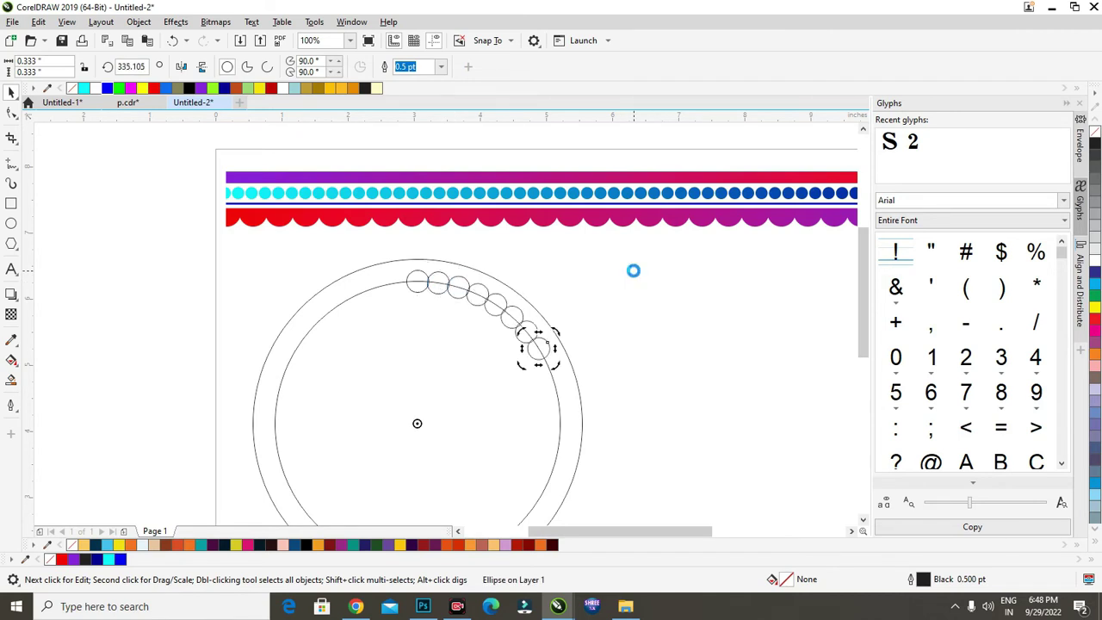
{"action": "key", "text": "ctrl+r"}
{"action": "key", "text": "ctrl+r"}
{"action": "key", "text": "ctrl+r"}
{"action": "key", "text": "ctrl+r"}
{"action": "key", "text": "ctrl+r"}
{"action": "key", "text": "ctrl+r"}
{"action": "key", "text": "ctrl+r"}
{"action": "key", "text": "ctrl+r"}
{"action": "key", "text": "ctrl+r"}
{"action": "key", "text": "ctrl+r"}
{"action": "key", "text": "ctrl+r"}
{"action": "key", "text": "ctrl+r"}
{"action": "key", "text": "ctrl+r"}
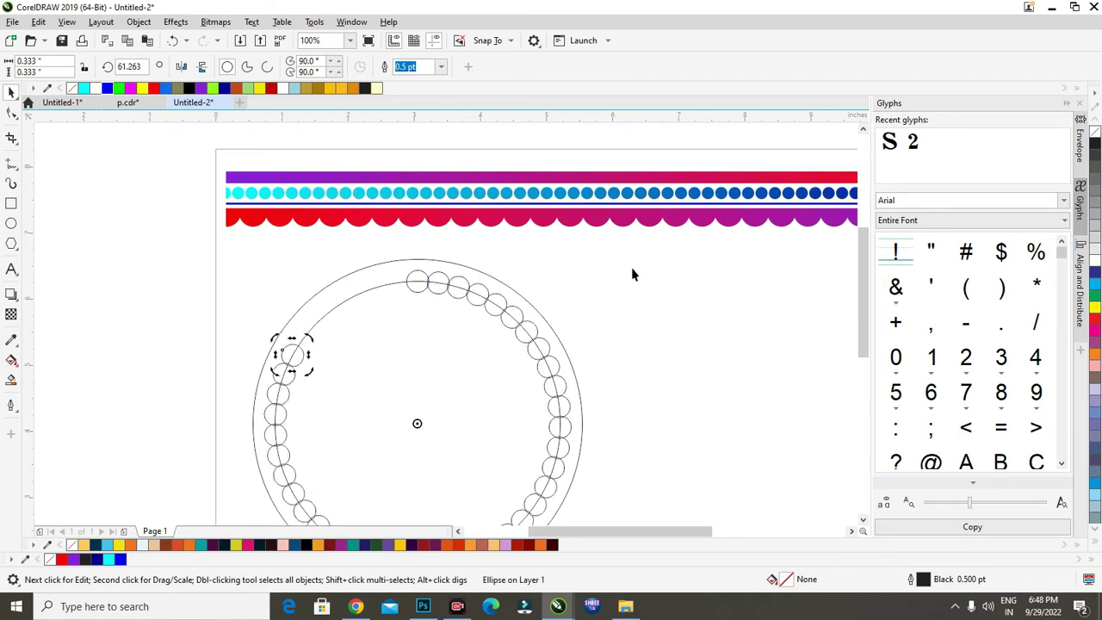
{"action": "key", "text": "ctrl+r"}
{"action": "key", "text": "ctrl+r"}
{"action": "key", "text": "ctrl+r"}
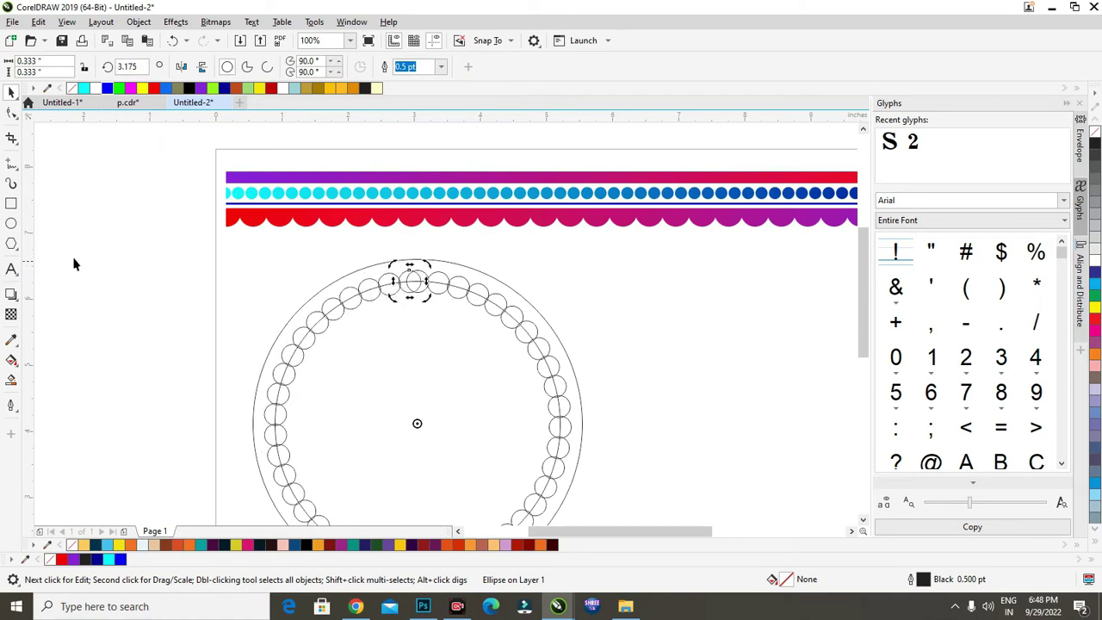
- Delete the overlapping small circle at the top of the ring and shift its neighbors to even out the spacing
{"action": "left_click", "coordinate": [435, 316]}
{"action": "left_click", "coordinate": [409, 293]}
{"action": "scroll", "coordinate": [411, 214], "scroll_direction": "down", "scroll_amount": 2}
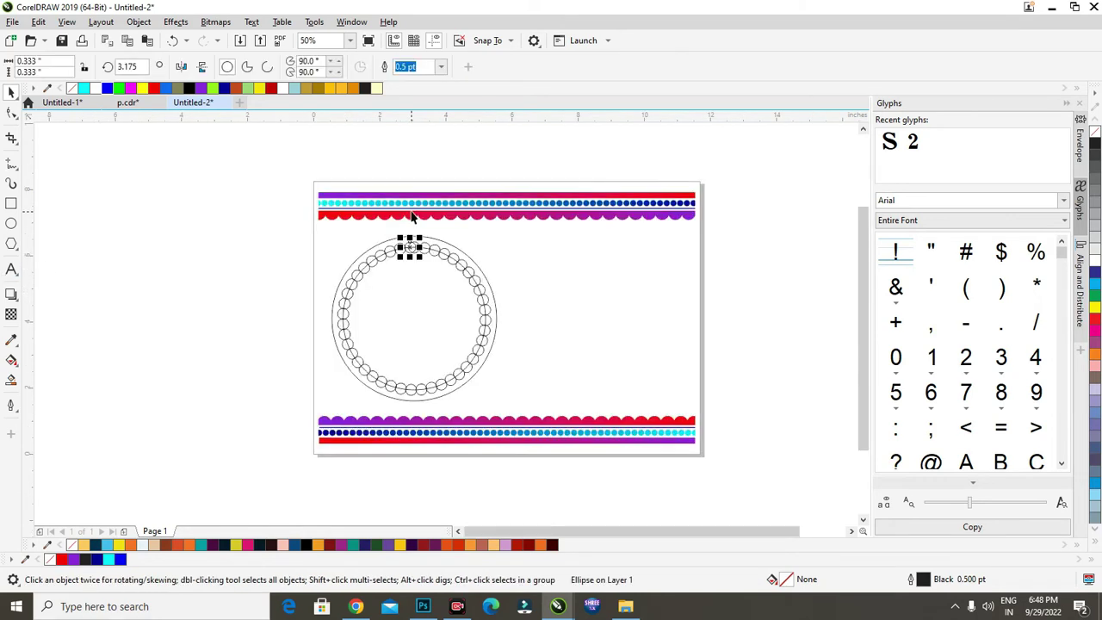
{"action": "left_click", "coordinate": [271, 297]}
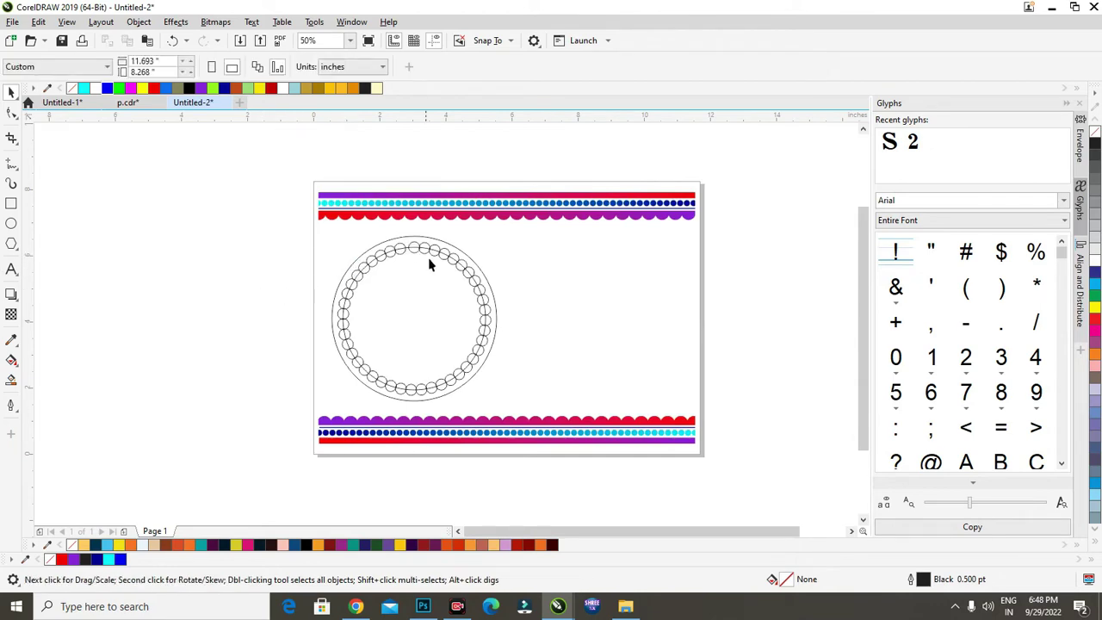
{"action": "scroll", "coordinate": [428, 257], "scroll_direction": "up", "scroll_amount": 2}
{"action": "left_click_drag", "start_coordinate": [410, 247], "coordinate": [310, 270]}
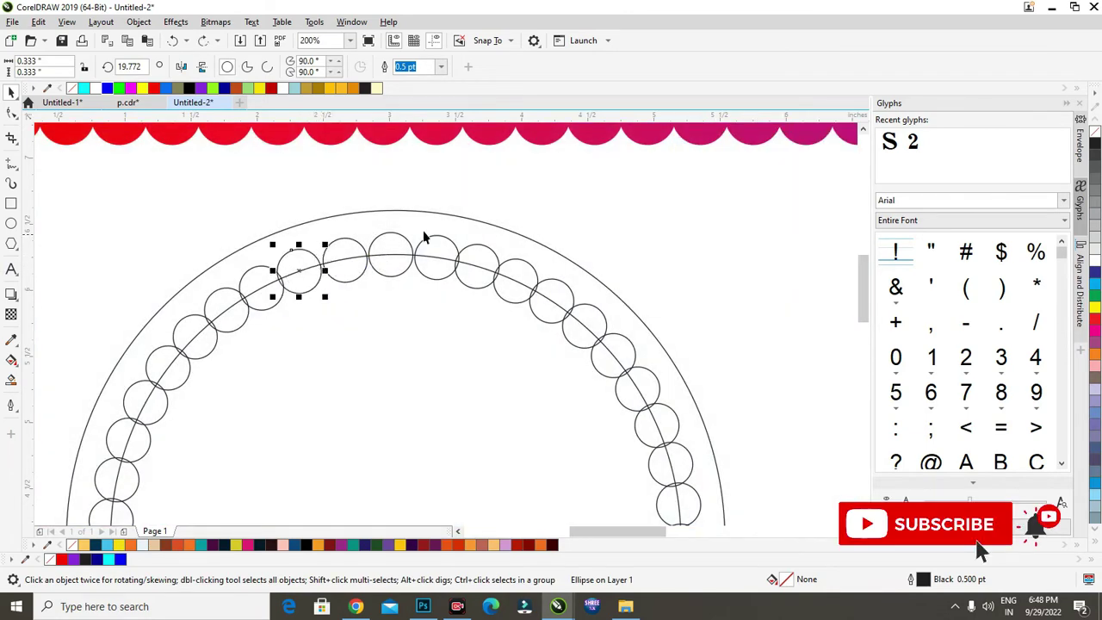
{"action": "scroll", "coordinate": [426, 236], "scroll_direction": "down", "scroll_amount": 2}
{"action": "left_click", "coordinate": [89, 221]}
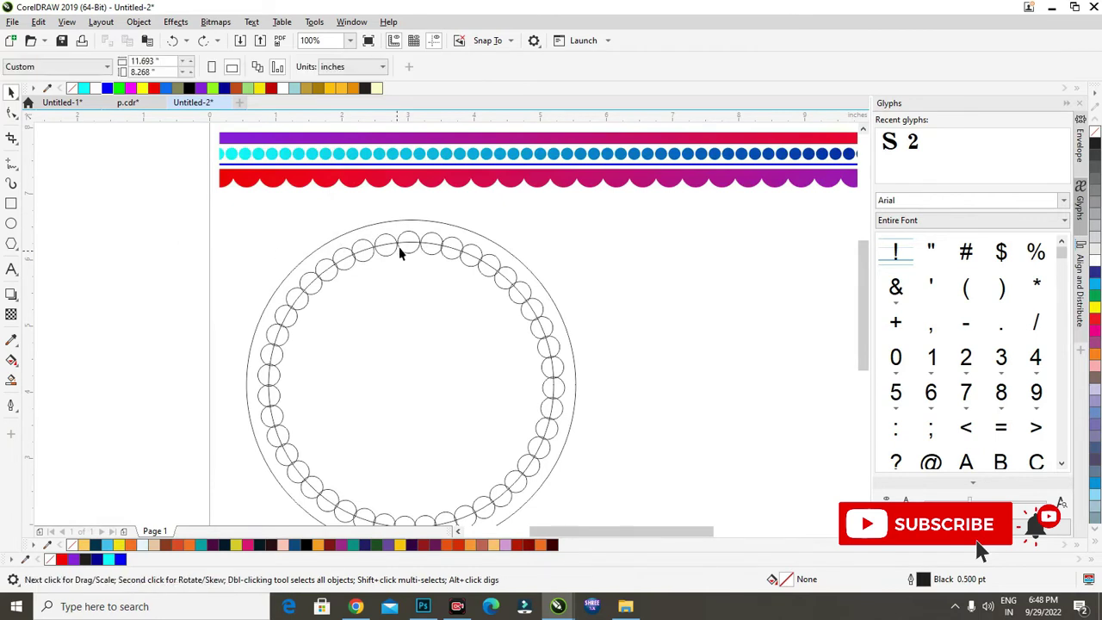
- Cut the inner circle, weld the ring of small circles, and paste the inner circle back in place
{"action": "left_click", "coordinate": [429, 244]}
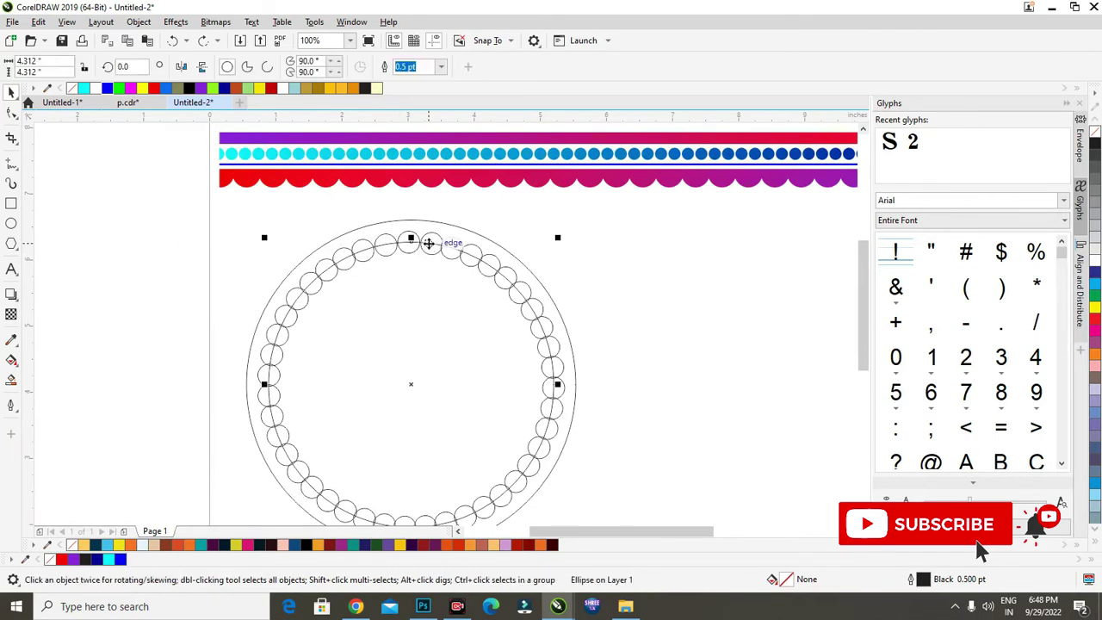
{"action": "key", "text": "Delete"}
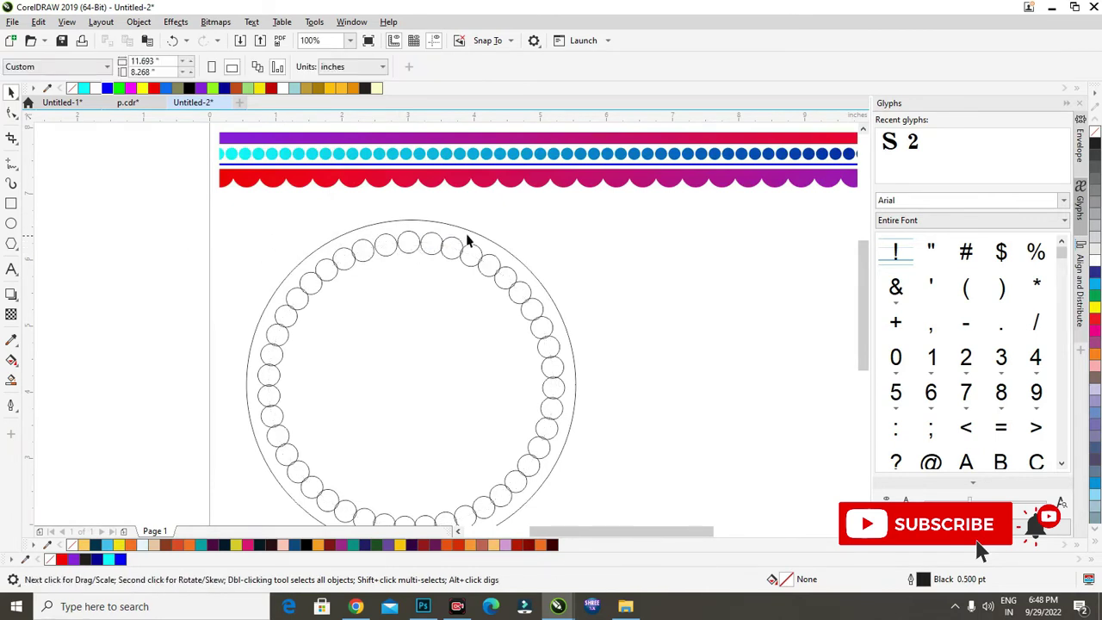
{"action": "left_click_drag", "start_coordinate": [418, 389], "coordinate": [588, 527]}
{"action": "left_click_drag", "start_coordinate": [168, 167], "coordinate": [559, 290]}
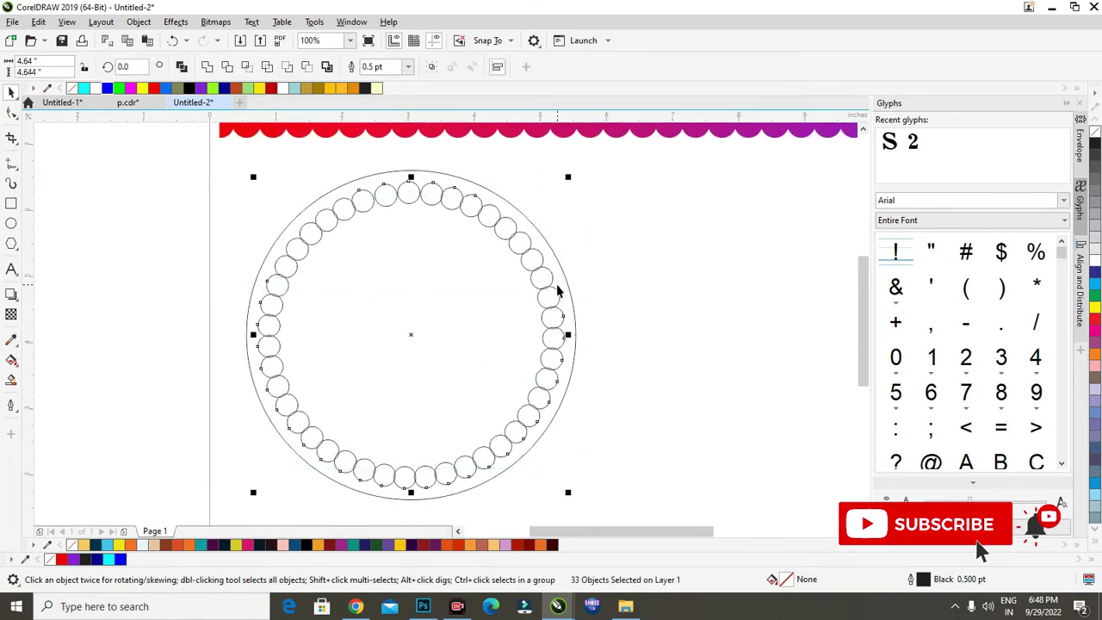
{"action": "left_click", "coordinate": [208, 69]}
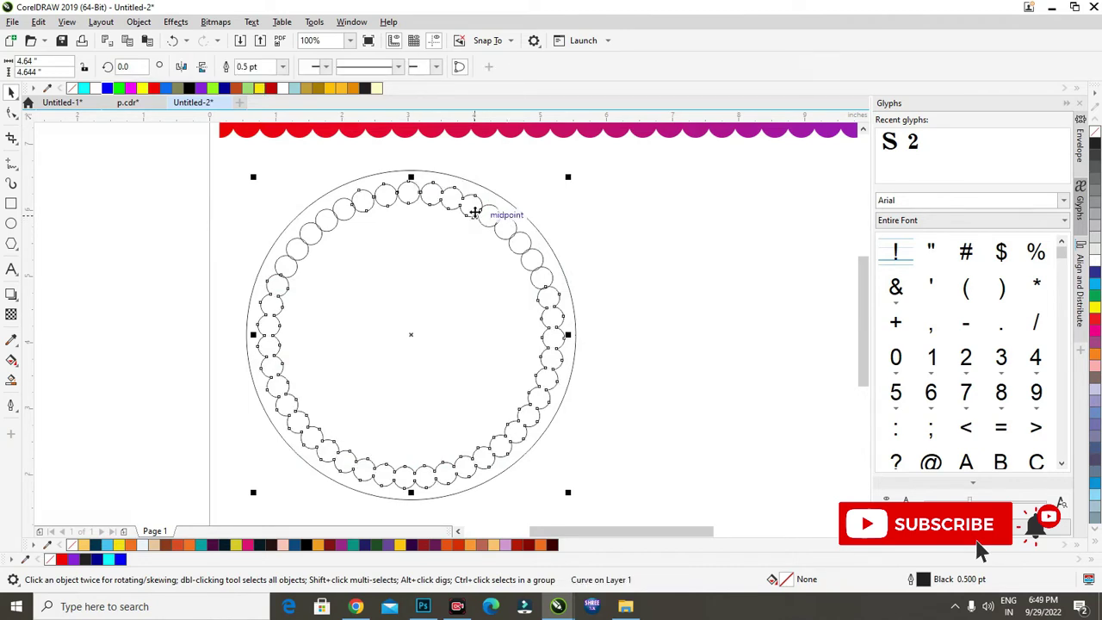
{"action": "left_click", "coordinate": [197, 224]}
{"action": "key", "text": "ctrl+v"}
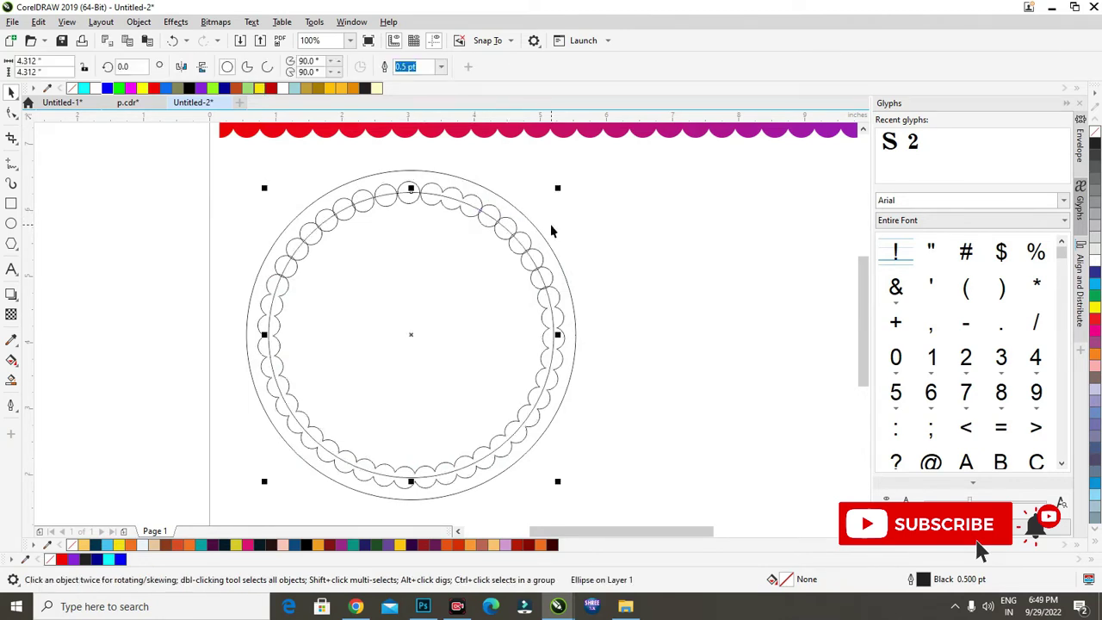
- Try trimming the welded ring of small circles with the inner circle, and undo the result
{"action": "scroll", "coordinate": [511, 180], "scroll_direction": "up", "scroll_amount": 2}
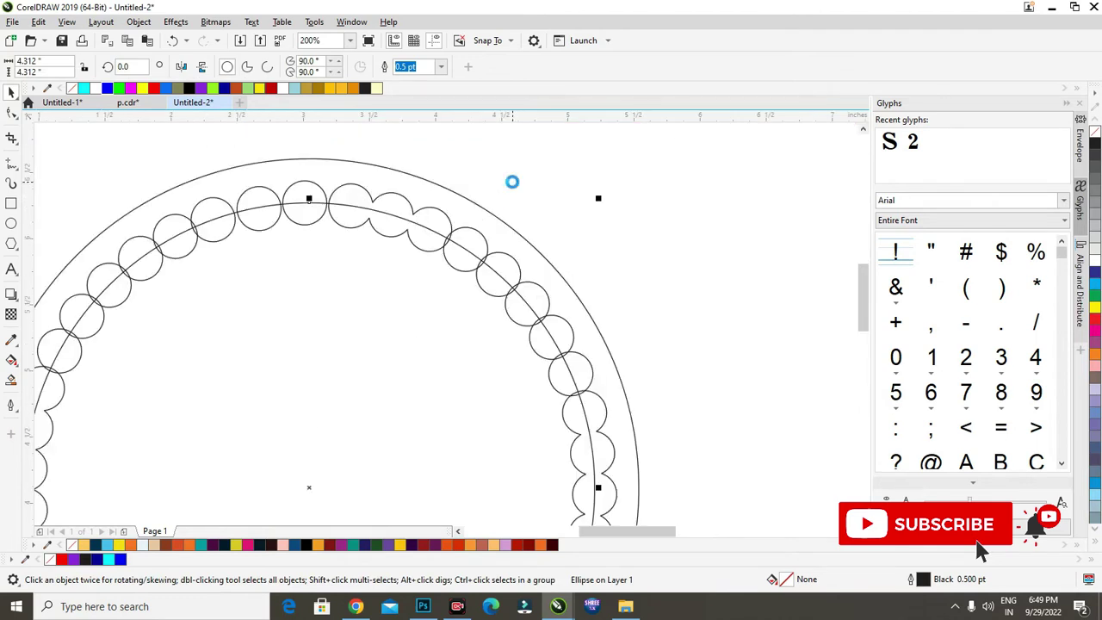
{"action": "left_click", "coordinate": [412, 213], "text": "shift"}
{"action": "scroll", "coordinate": [444, 207], "scroll_direction": "down", "scroll_amount": 2}
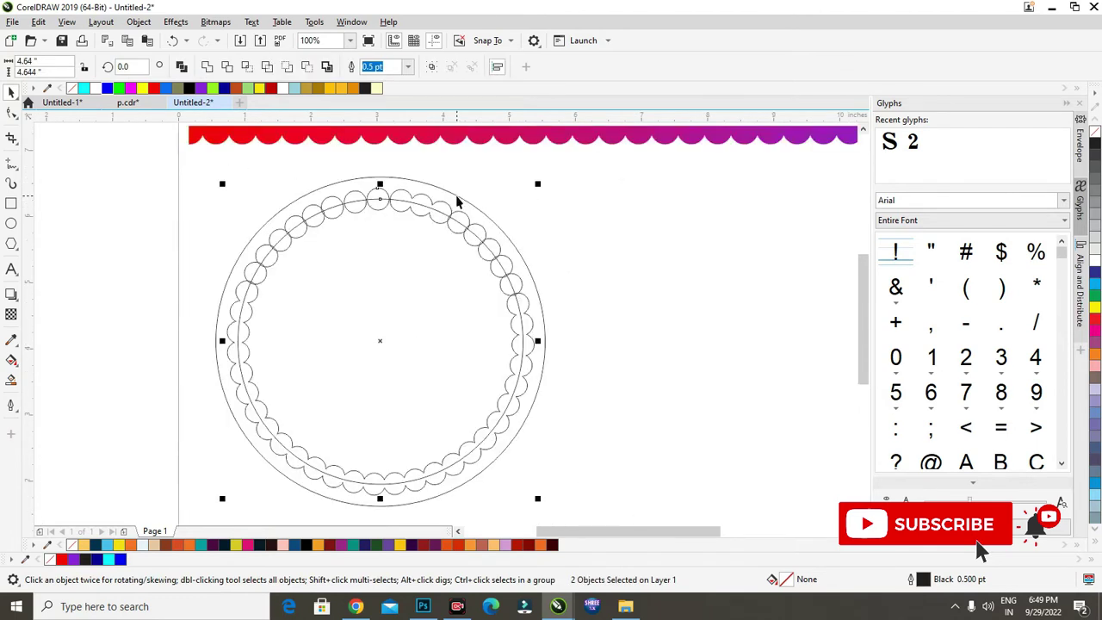
{"action": "left_click", "coordinate": [227, 66]}
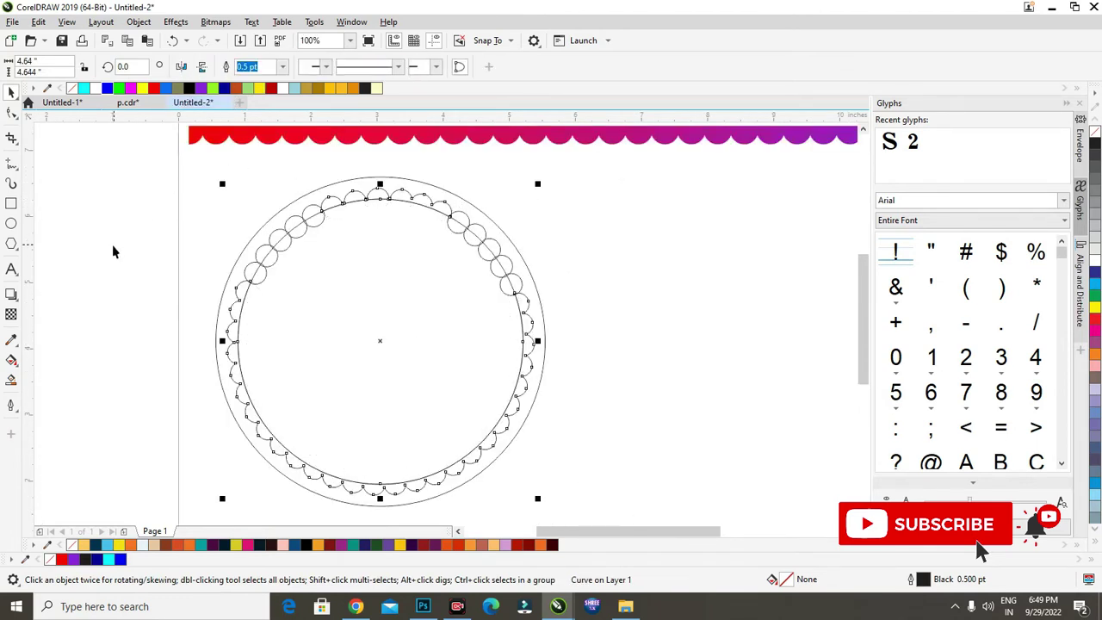
{"action": "left_click", "coordinate": [112, 245]}
{"action": "key", "text": "ctrl+z"}
- Weld the inner circle and the ring of small circles into one scalloped outline
{"action": "left_click", "coordinate": [179, 264]}
{"action": "left_click", "coordinate": [253, 278]}
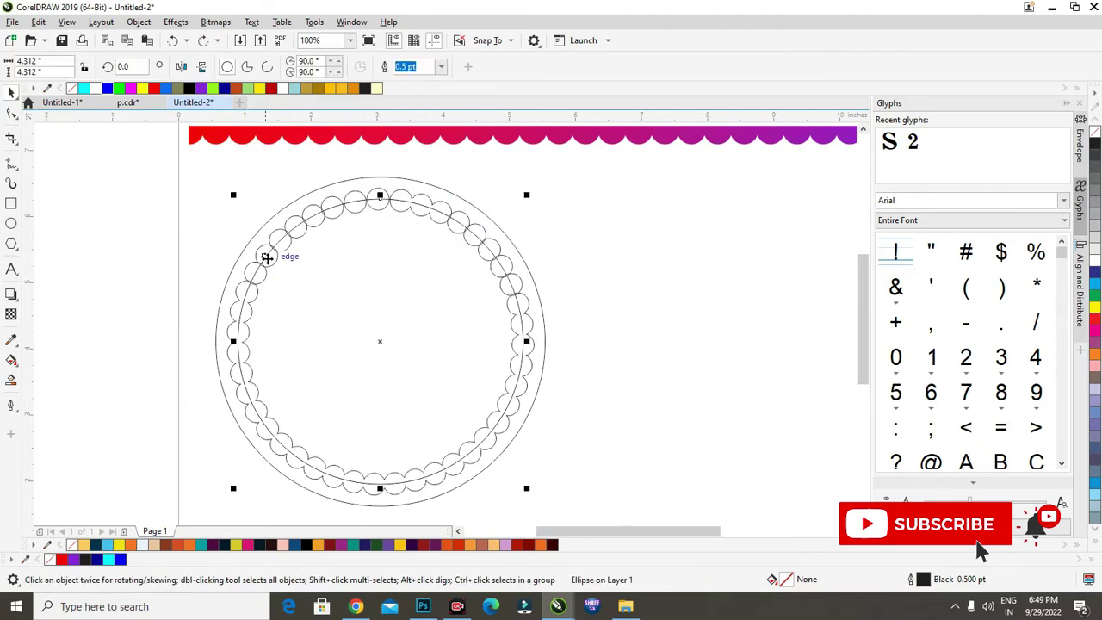
{"action": "left_click", "coordinate": [82, 216]}
{"action": "left_click", "coordinate": [267, 252]}
{"action": "left_click", "coordinate": [242, 301], "text": "shift"}
{"action": "left_click", "coordinate": [207, 67]}
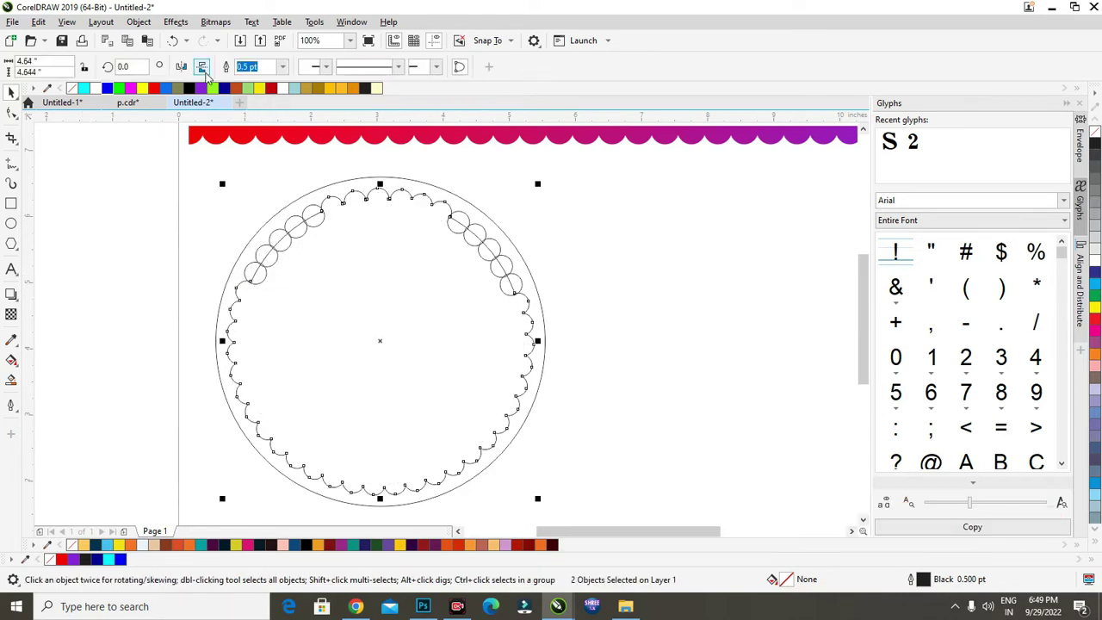
{"action": "left_click", "coordinate": [124, 240]}
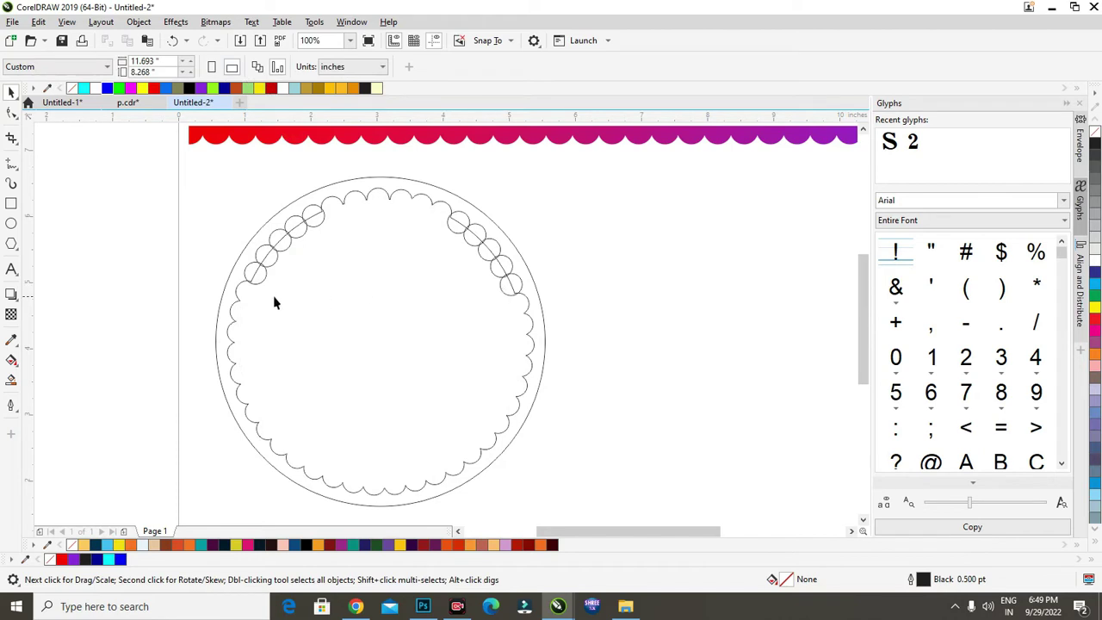
- Add a horizontal guideline through the center of the large outer circle
{"action": "left_click", "coordinate": [222, 310]}
{"action": "left_click_drag", "start_coordinate": [464, 118], "coordinate": [484, 322]}
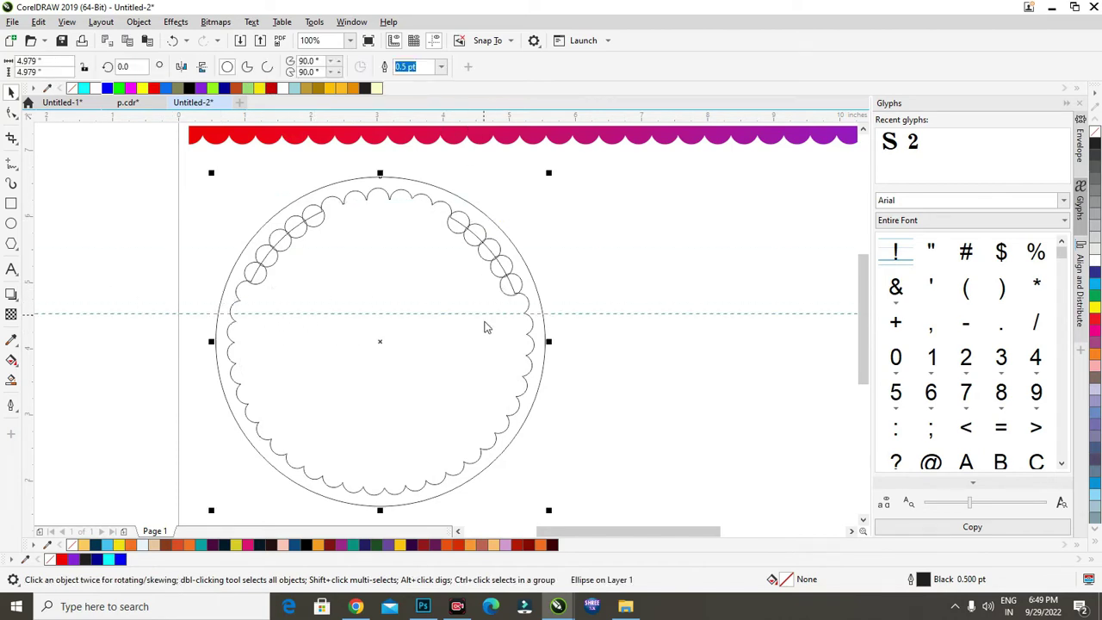
{"action": "left_click", "coordinate": [493, 342]}
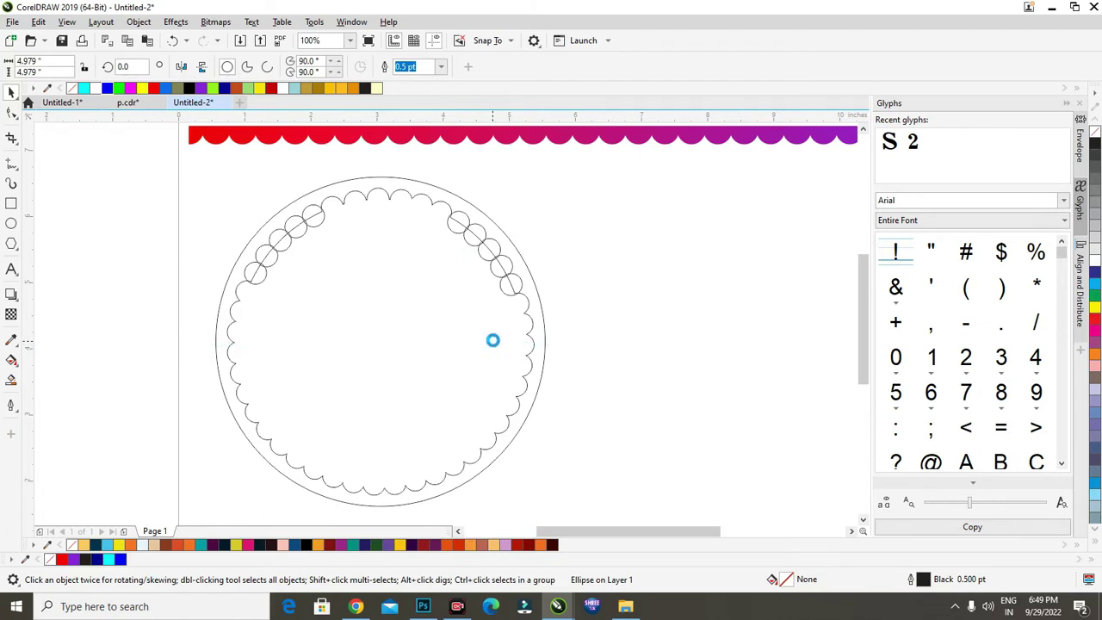
{"action": "left_click", "coordinate": [88, 301]}
- Draw a straight horizontal line about 4.8 inches long across the scalloped shape along the guideline
{"action": "left_click", "coordinate": [10, 165]}
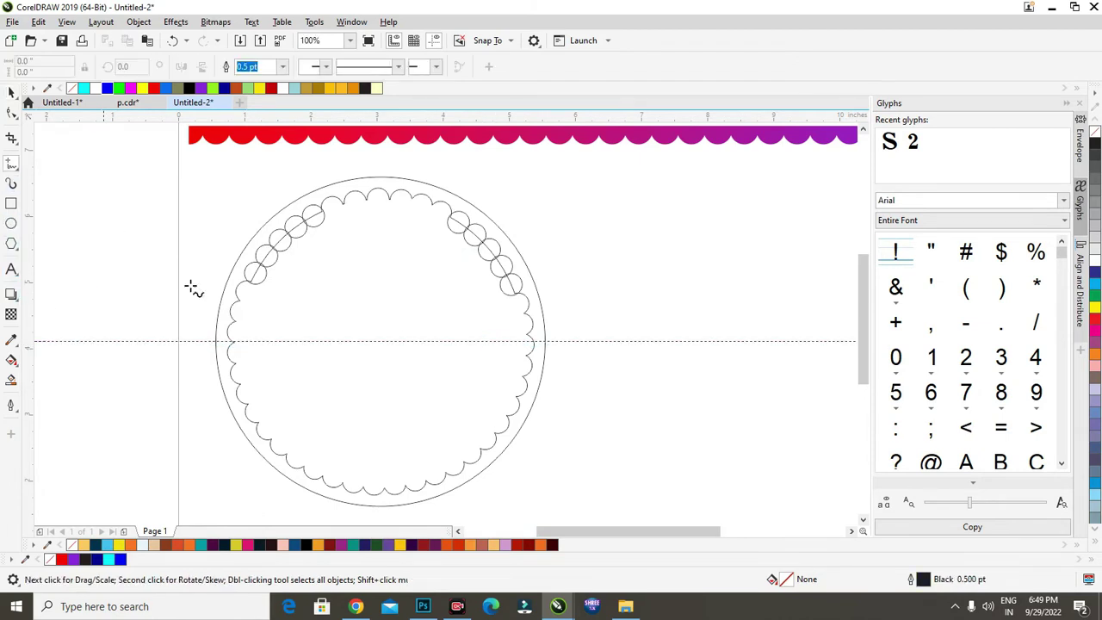
{"action": "left_click", "coordinate": [231, 342]}
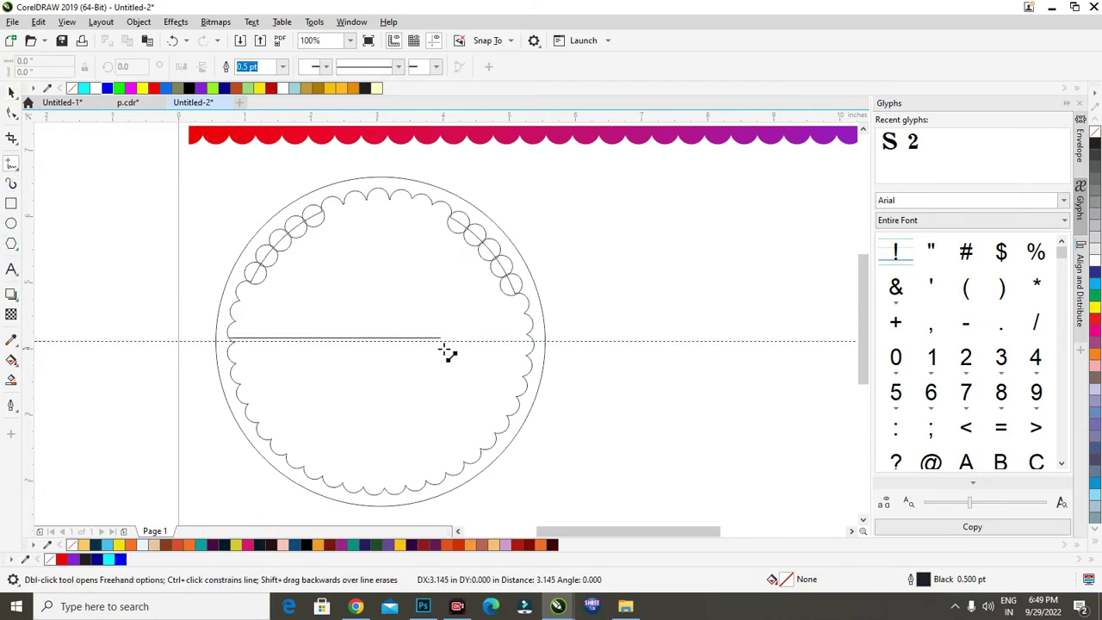
{"action": "left_click", "coordinate": [540, 373]}
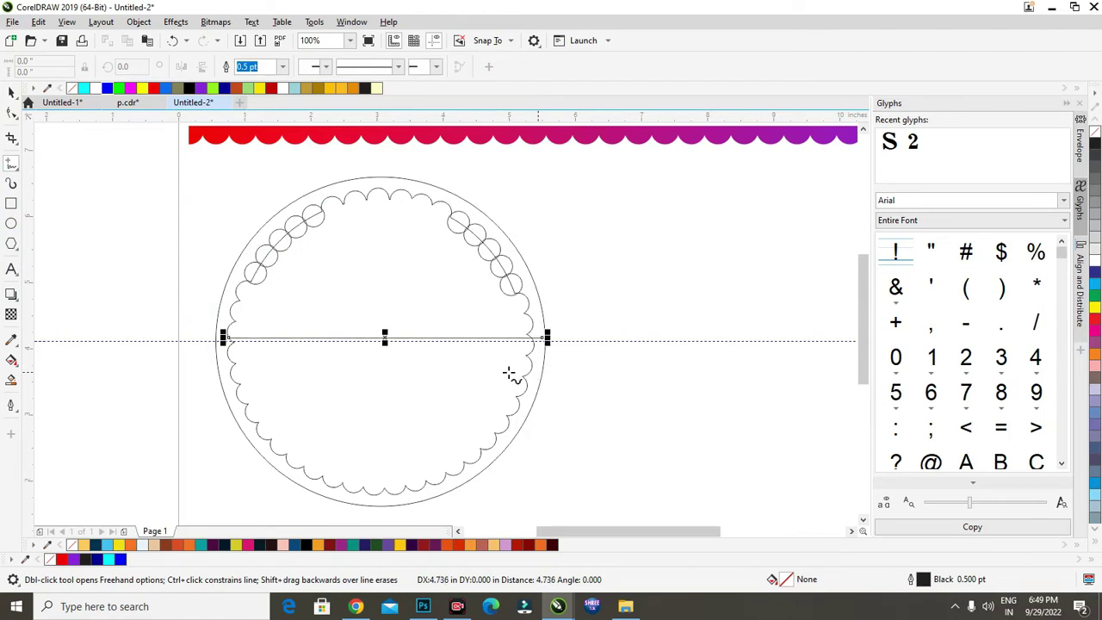
{"action": "scroll", "coordinate": [234, 338], "scroll_direction": "up", "scroll_amount": 1}
{"action": "left_click_drag", "start_coordinate": [219, 341], "coordinate": [209, 344]}
{"action": "scroll", "coordinate": [271, 307], "scroll_direction": "down", "scroll_amount": 1}
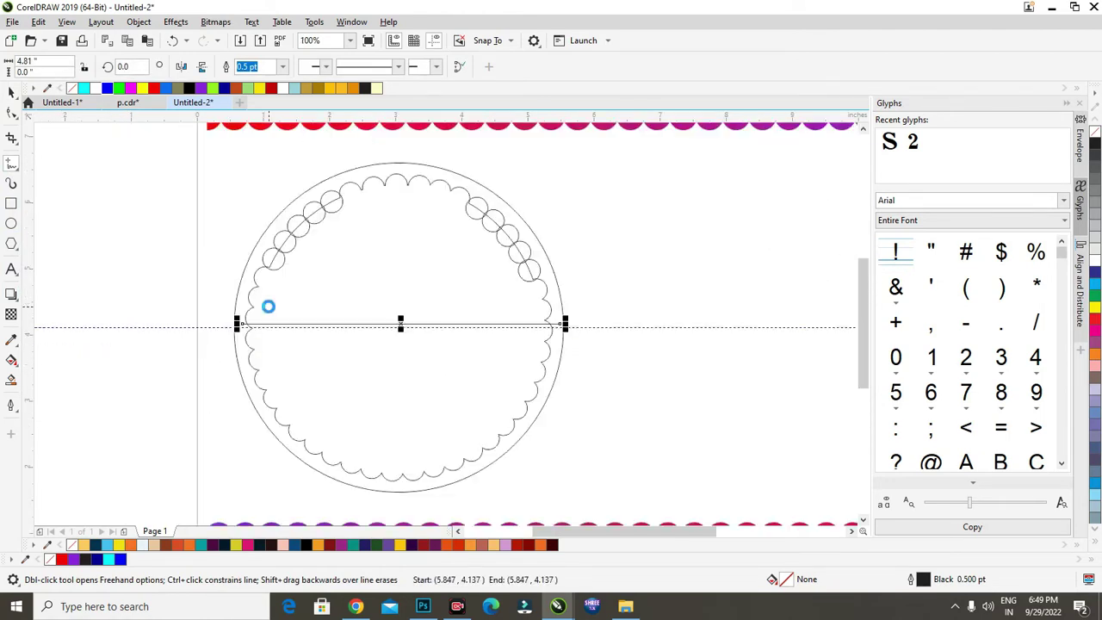
- Use Smart Fill to fill the lower half of the scalloped shape with black
{"action": "left_click", "coordinate": [11, 92]}
{"action": "left_click", "coordinate": [12, 380]}
{"action": "left_click", "coordinate": [416, 431]}
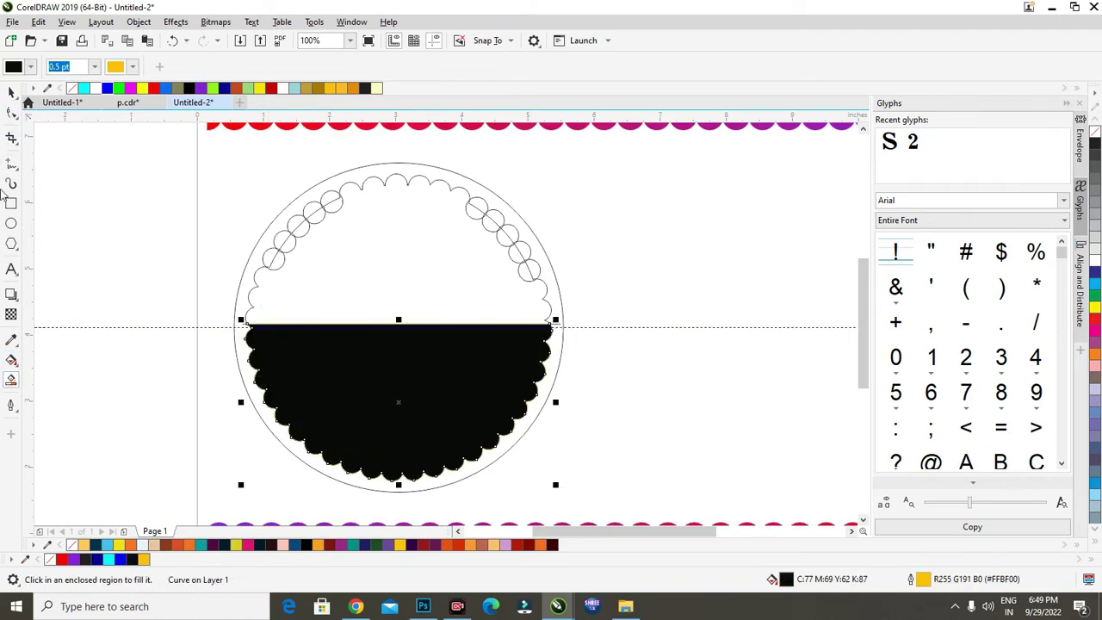
- Delete the leftover small circles, the dividing line and the unfilled scalloped outline, keeping the outer circle and black half
{"action": "left_click", "coordinate": [12, 92]}
{"action": "left_click", "coordinate": [101, 250]}
{"action": "left_click", "coordinate": [299, 220]}
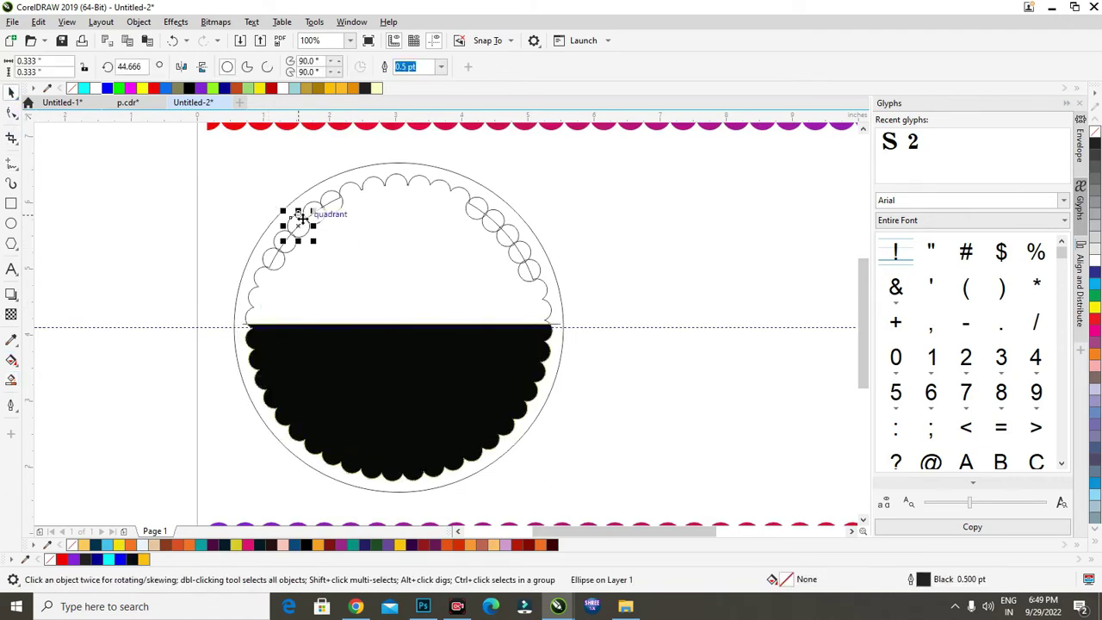
{"action": "key", "text": "Delete"}
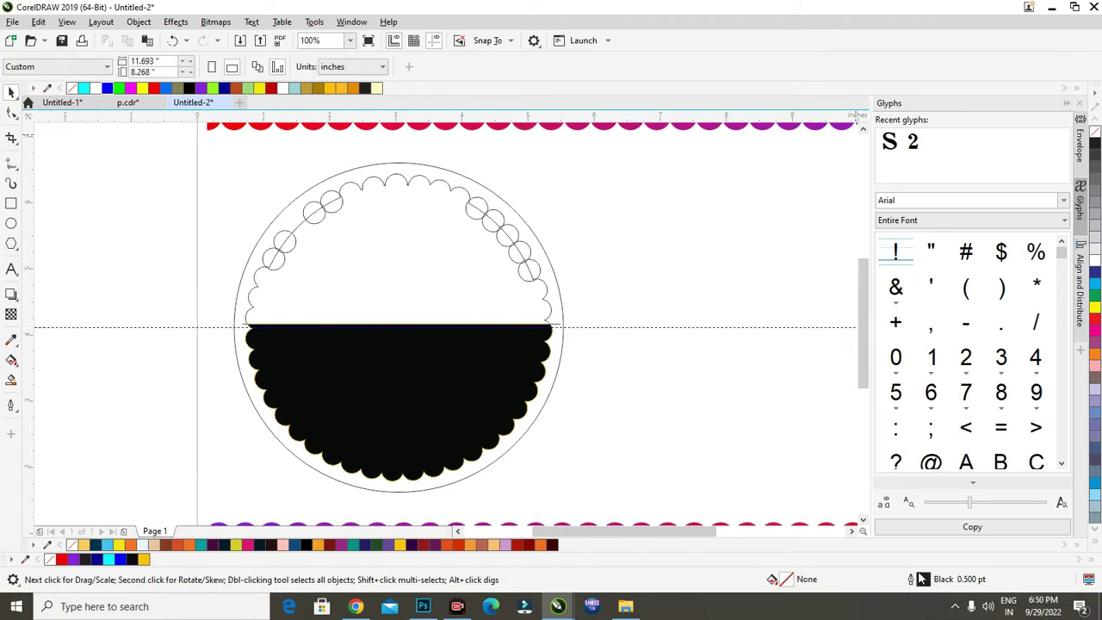
{"action": "left_click", "coordinate": [484, 219]}
{"action": "left_click_drag", "start_coordinate": [106, 153], "coordinate": [590, 330]}
{"action": "key", "text": "Delete"}
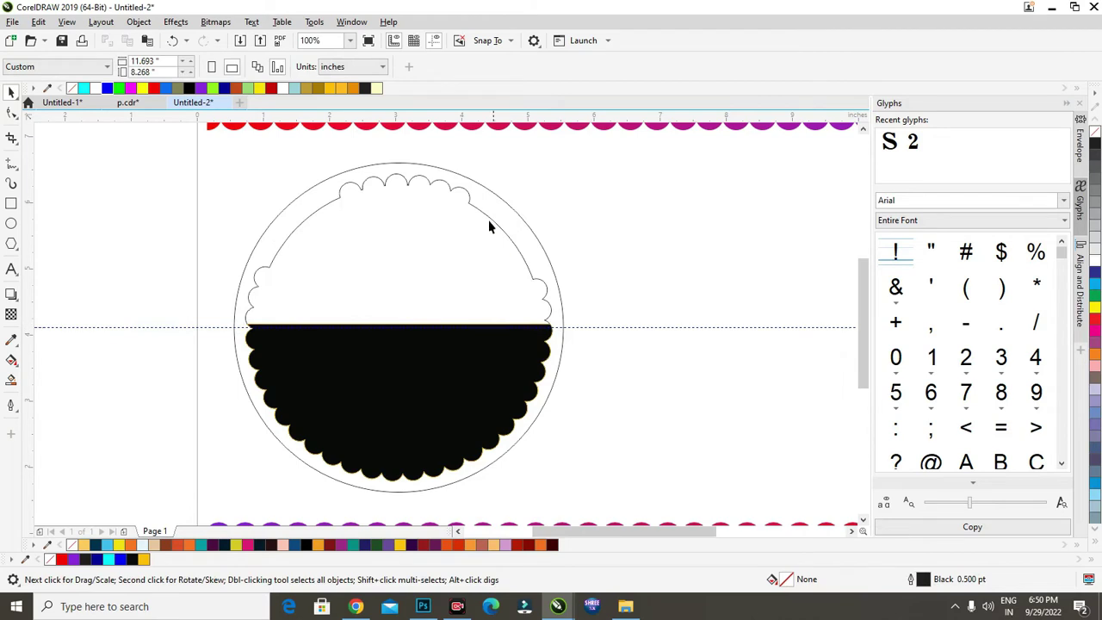
{"action": "left_click", "coordinate": [482, 215]}
{"action": "key", "text": "Delete"}
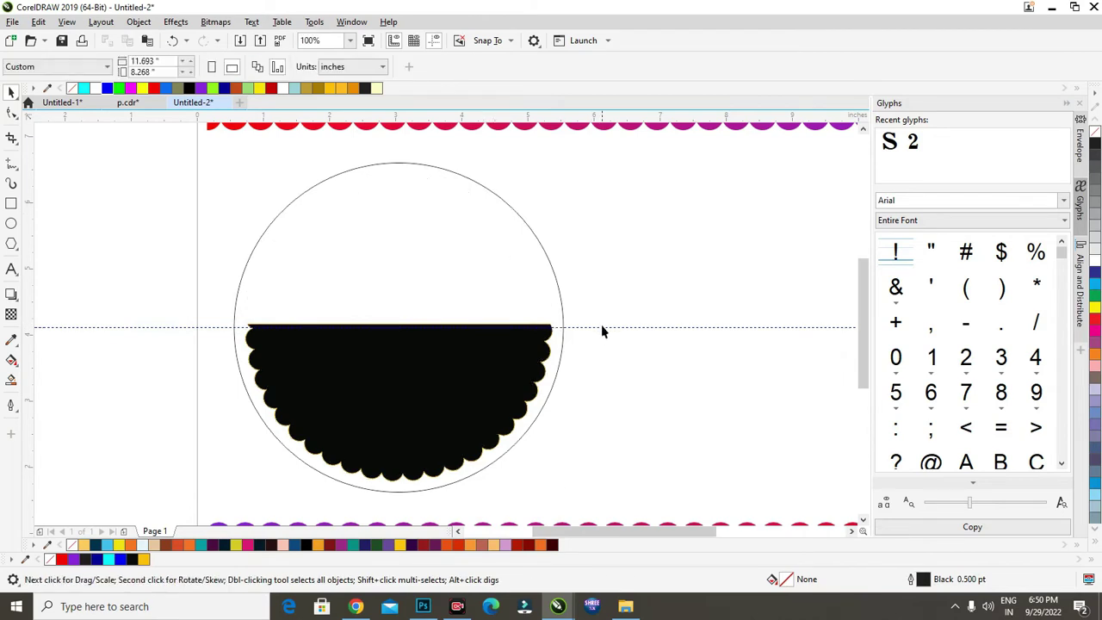
- Mirror a copy of the black scalloped half upward to complete the full scalloped circle
{"action": "left_click", "coordinate": [459, 372]}
{"action": "left_click_drag", "start_coordinate": [401, 484], "coordinate": [408, 282]}
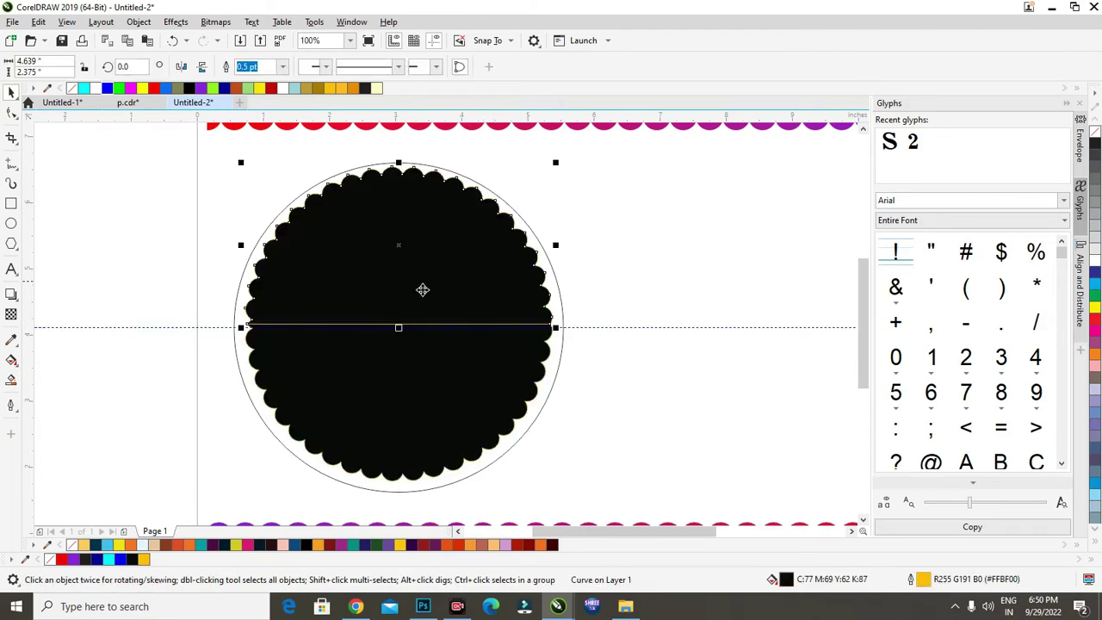
- Weld the two black scalloped halves into a single shape
{"action": "left_click", "coordinate": [430, 372], "text": "shift"}
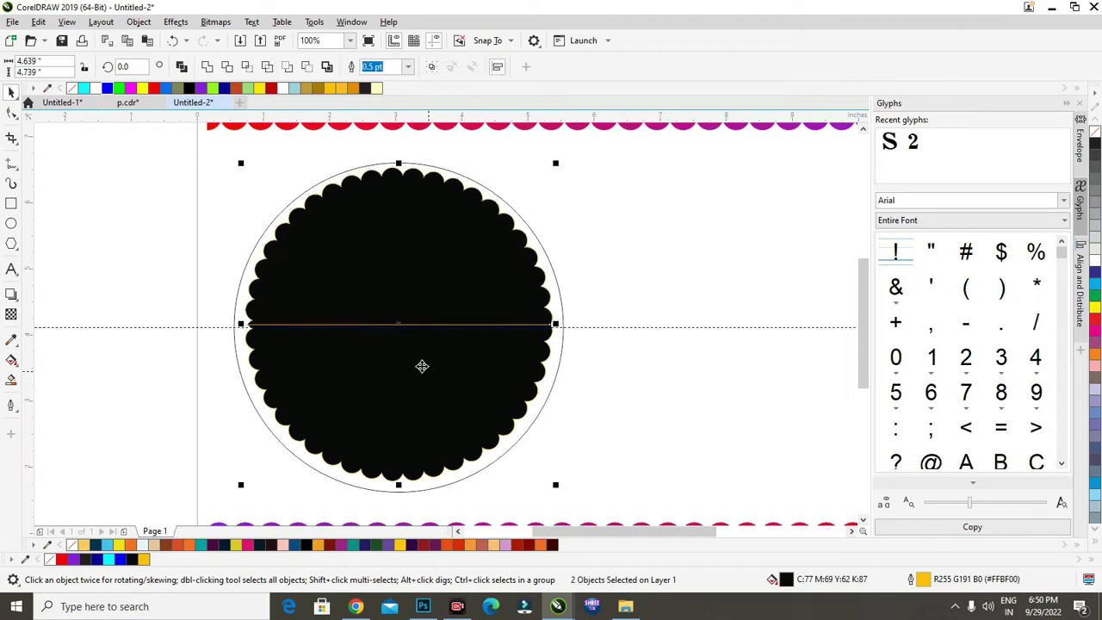
{"action": "left_click", "coordinate": [208, 70]}
{"action": "key", "text": "Escape"}
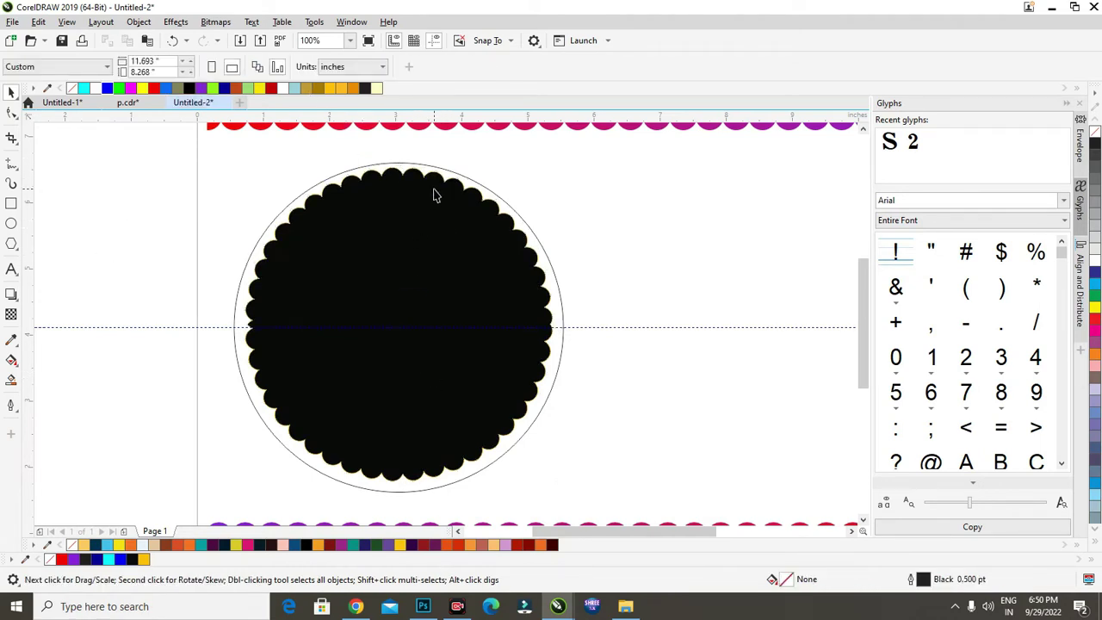
- Centre the black scalloped shape horizontally and vertically on the outer circle
{"action": "left_click", "coordinate": [435, 195]}
{"action": "left_click", "coordinate": [557, 287], "text": "shift"}
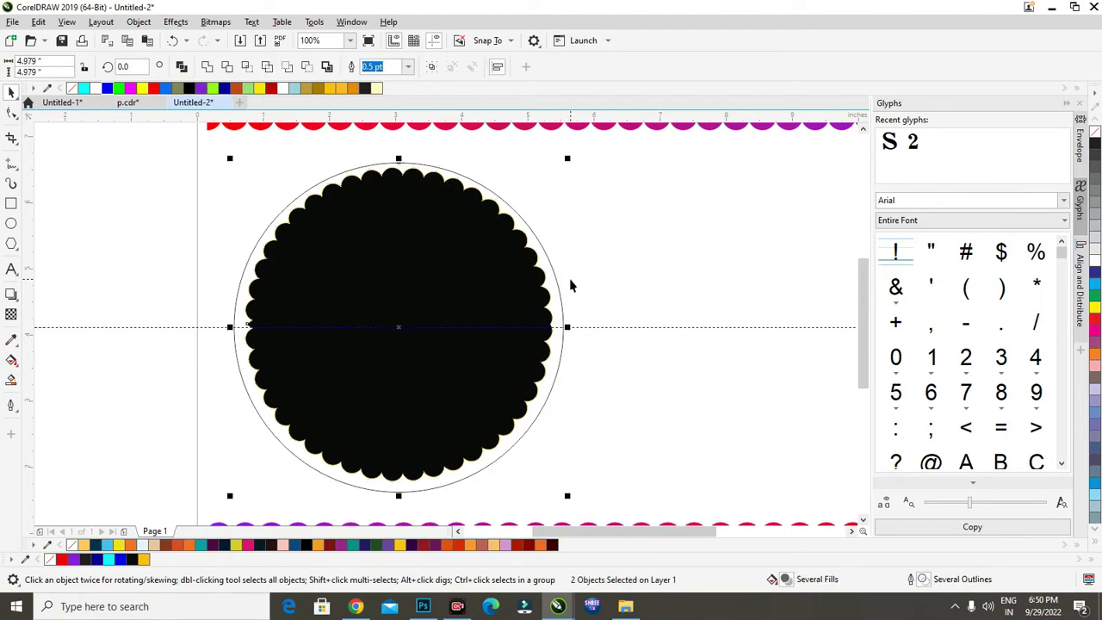
{"action": "key", "text": "e"}
{"action": "key", "text": "c"}
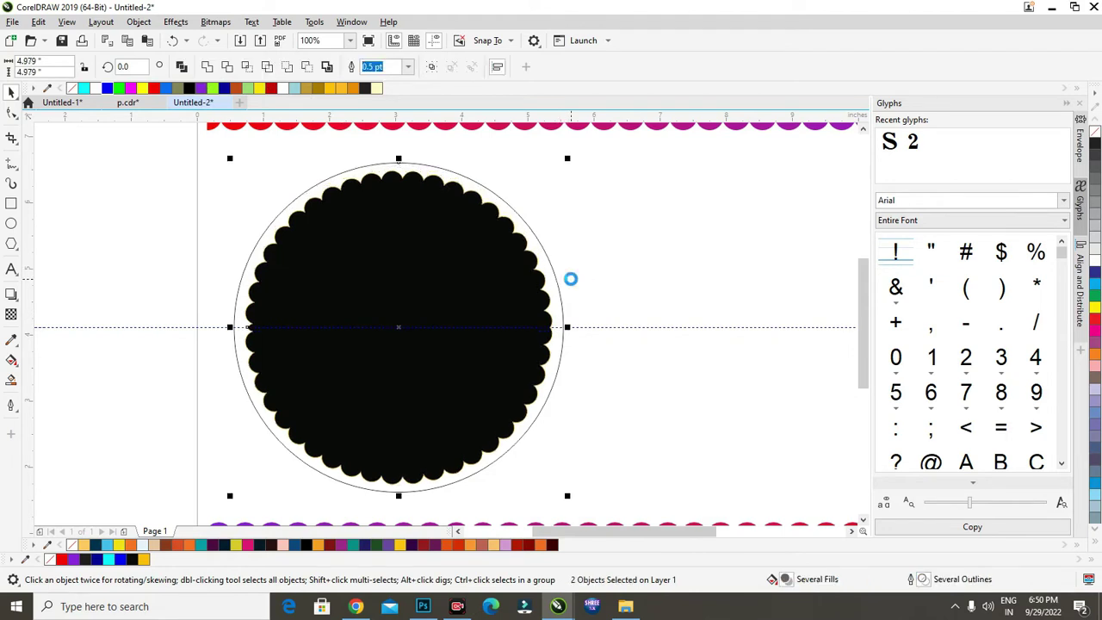
{"action": "left_click", "coordinate": [141, 242]}
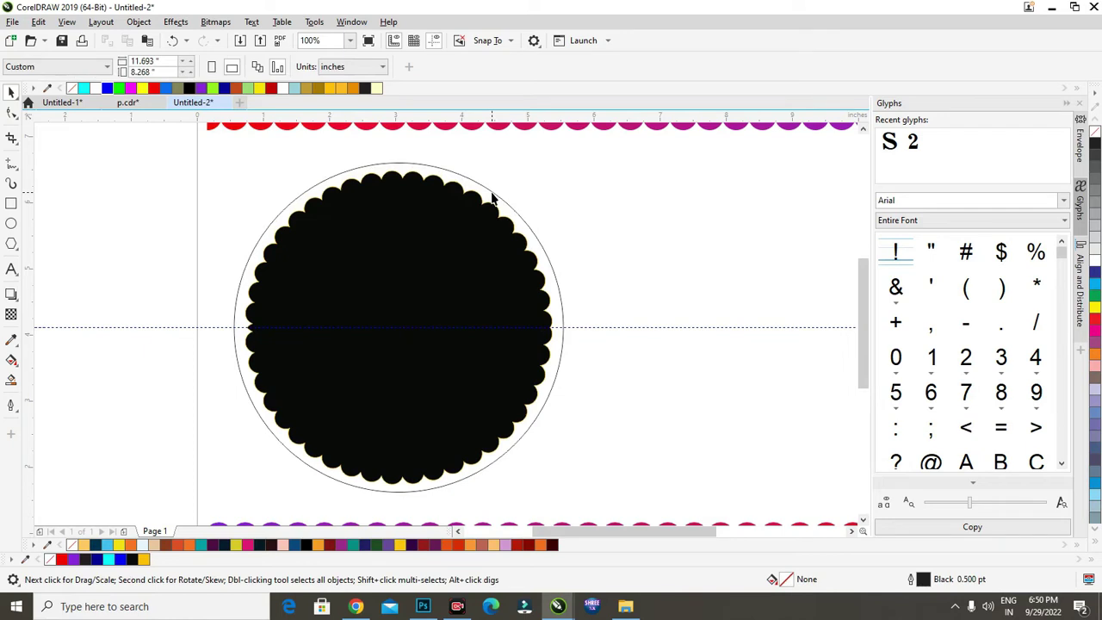
- Fill the outer circle with magenta (#FF00FF) and remove its outline
{"action": "left_click", "coordinate": [492, 199]}
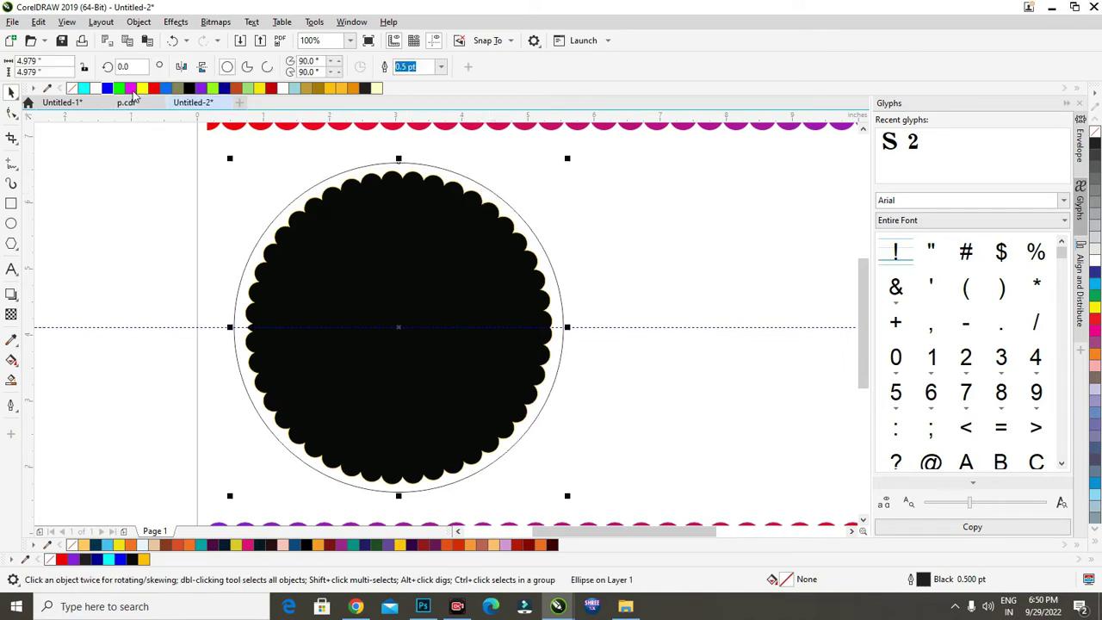
{"action": "left_click", "coordinate": [130, 88]}
{"action": "right_click", "coordinate": [1097, 138]}
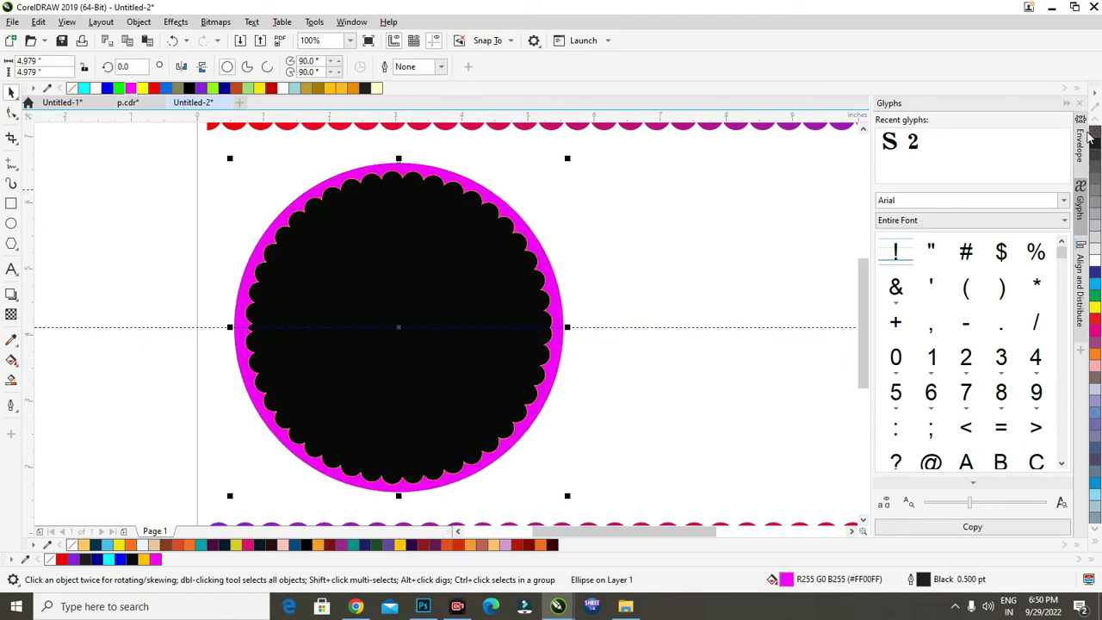
{"action": "left_click", "coordinate": [113, 241]}
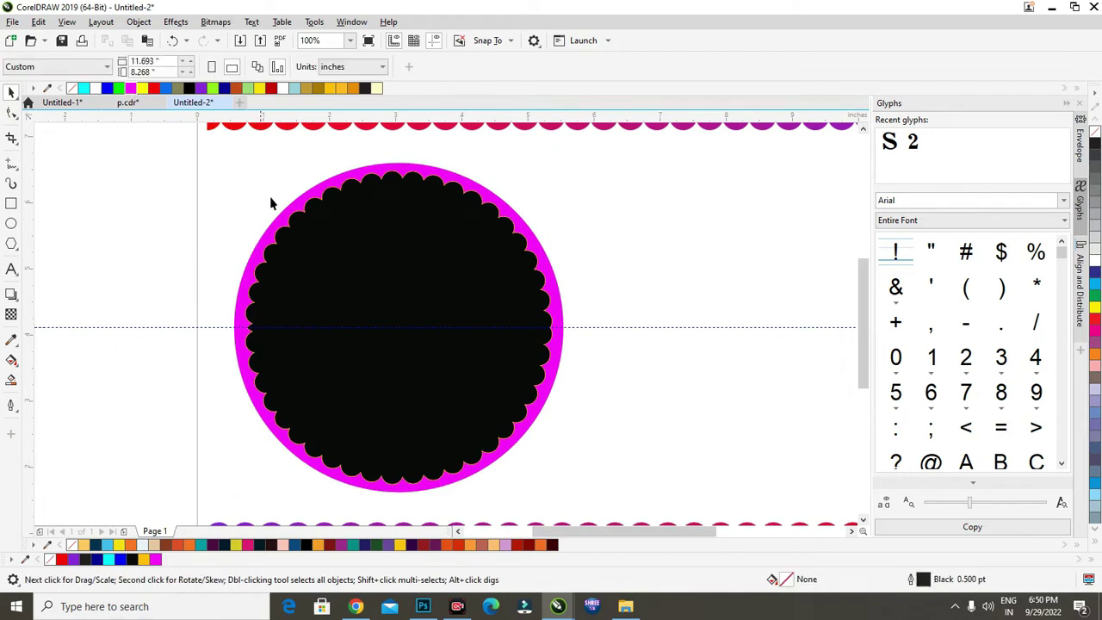
- Create a concentric magenta copy of the outer circle, about 4.2 inches in diameter, on top of the scalloped shape
{"action": "left_click", "coordinate": [327, 187]}
{"action": "left_click_drag", "start_coordinate": [567, 161], "coordinate": [574, 182]}
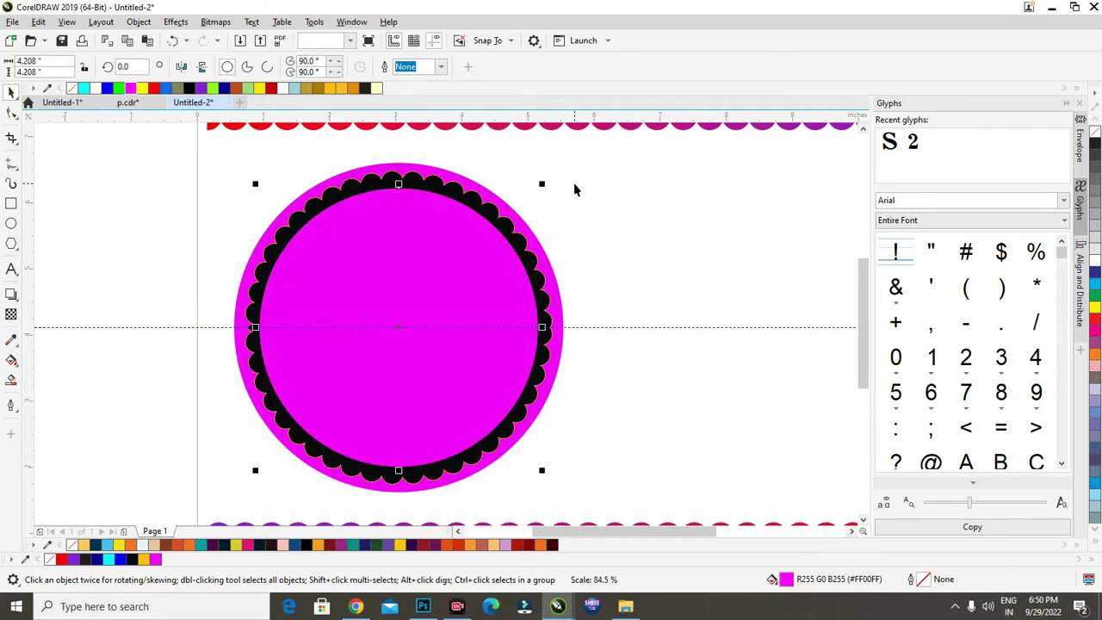
{"action": "left_click", "coordinate": [126, 212]}
- Fill the black scalloped shape with yellow (#F7EA00)
{"action": "left_click", "coordinate": [482, 207]}
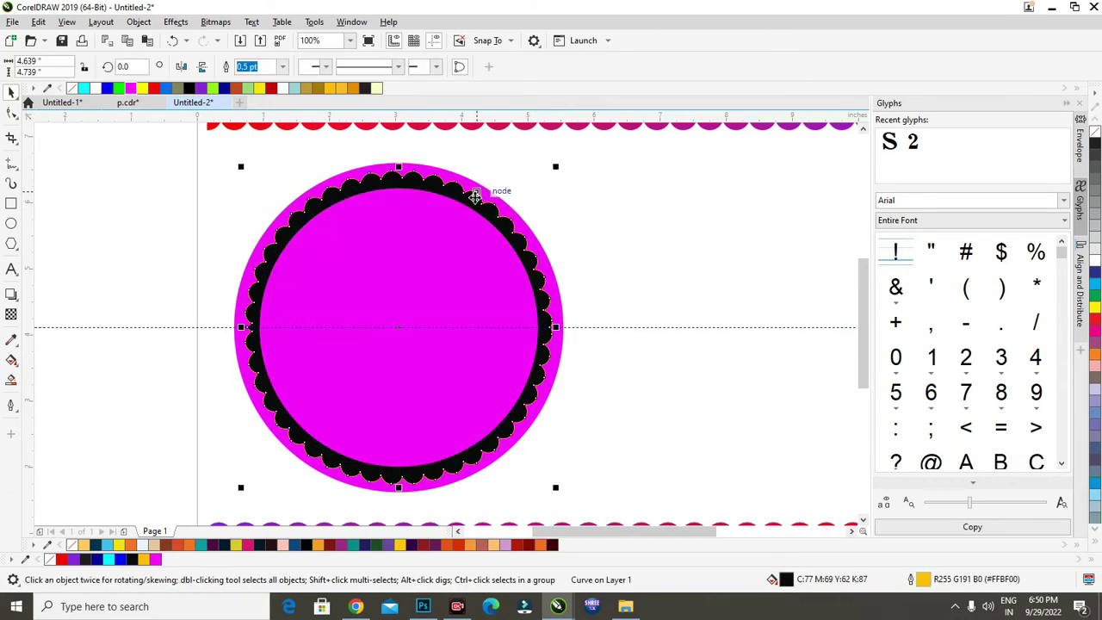
{"action": "left_click", "coordinate": [260, 89]}
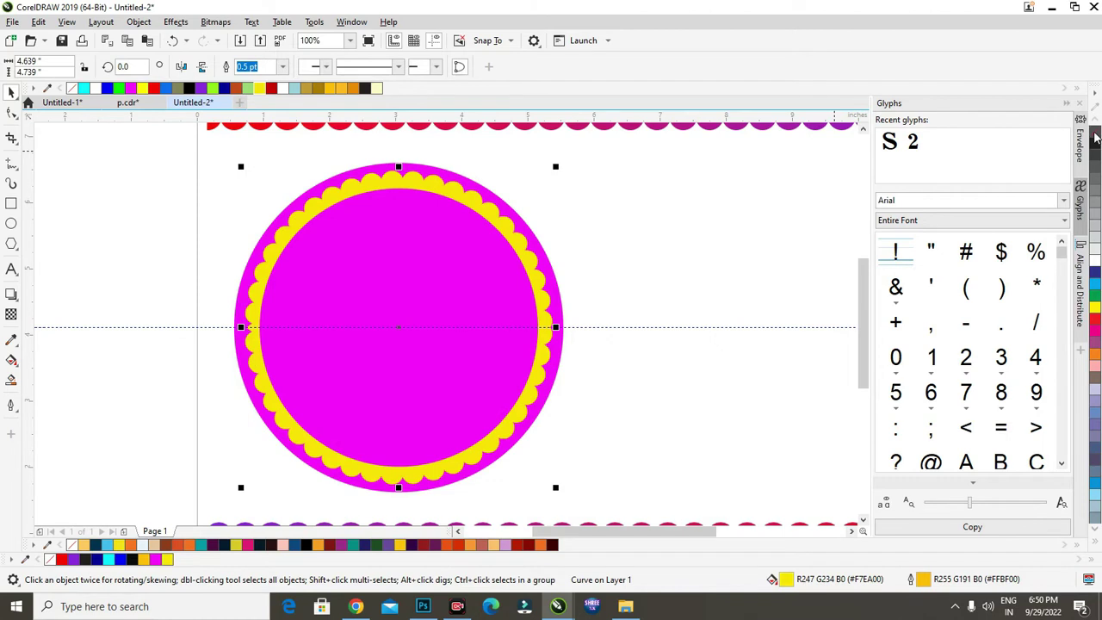
{"action": "left_click", "coordinate": [74, 227]}
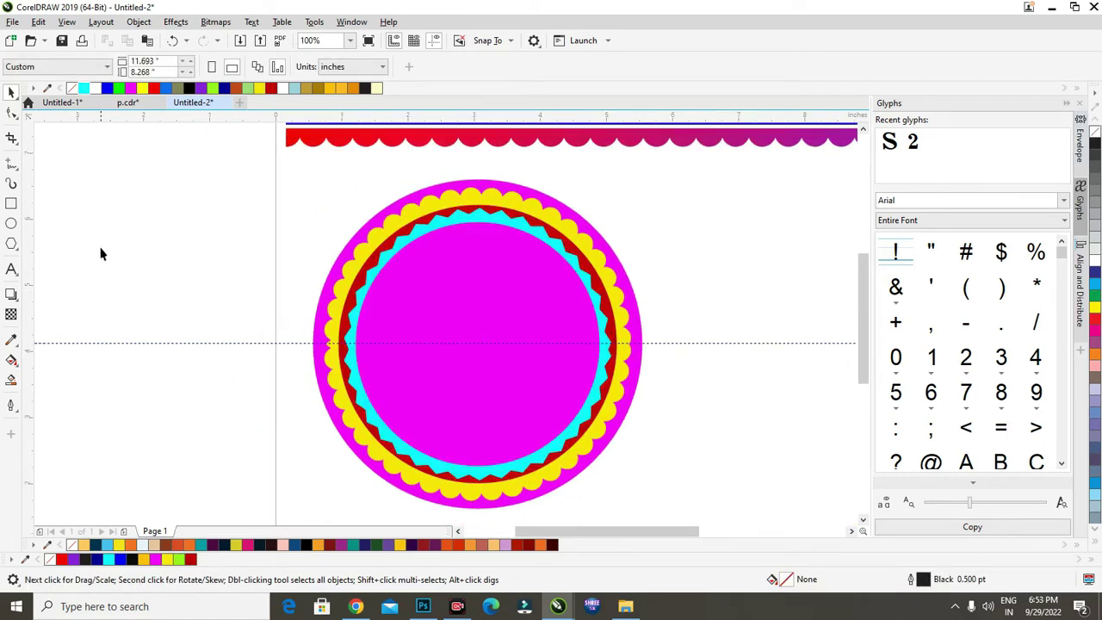
- Check the Diwali sale reference design in Untitled-1 and return to the inner circle in Untitled-2
{"action": "left_click", "coordinate": [67, 103]}
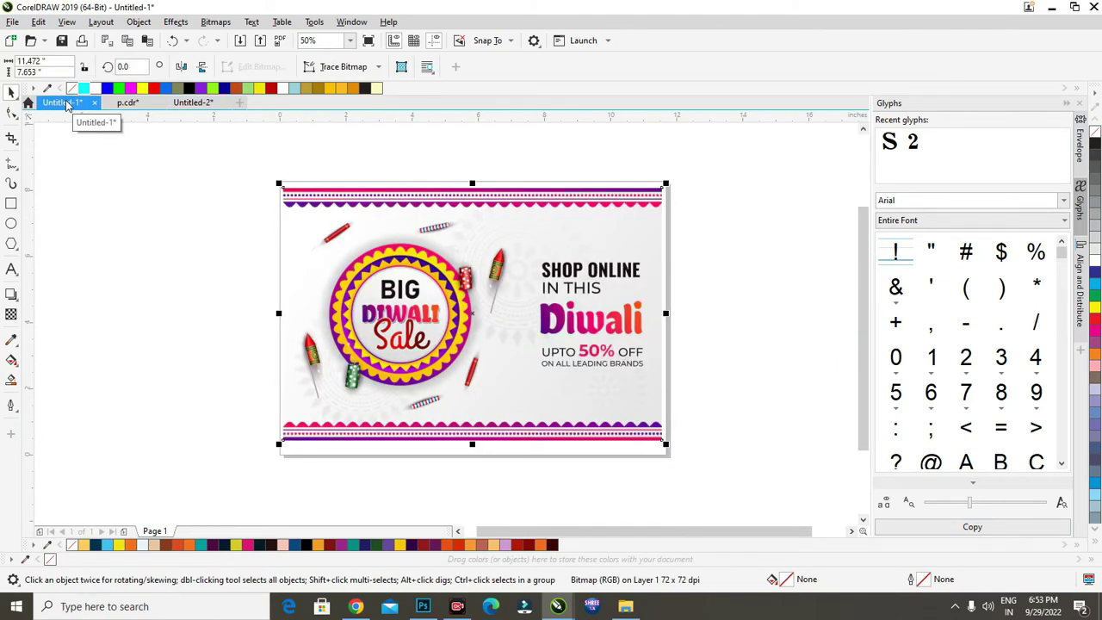
{"action": "left_click", "coordinate": [188, 102]}
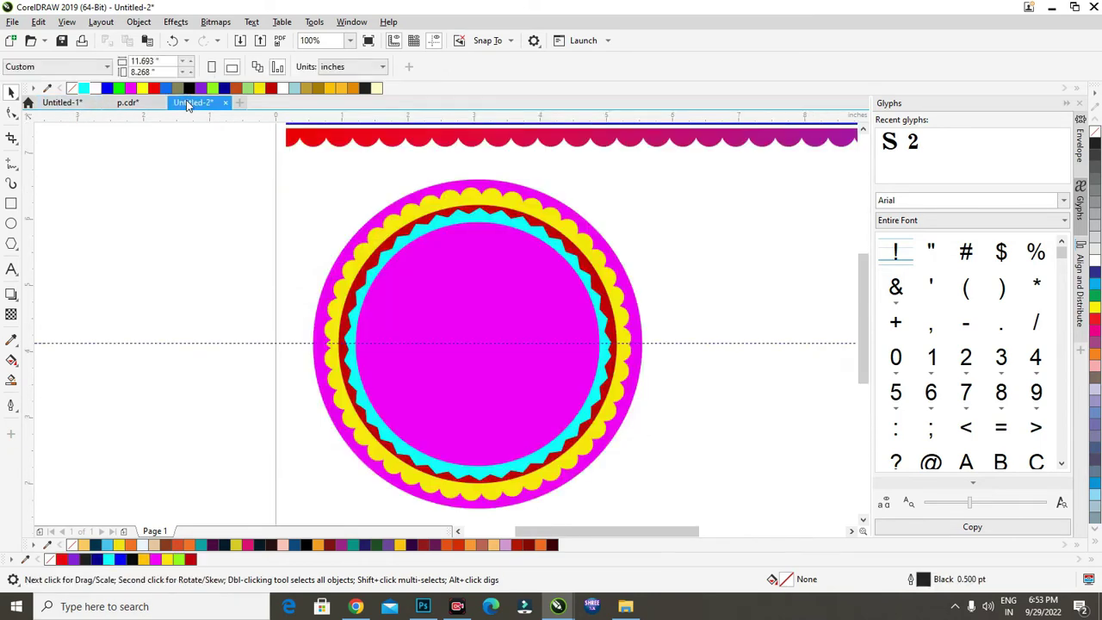
{"action": "left_click", "coordinate": [485, 301]}
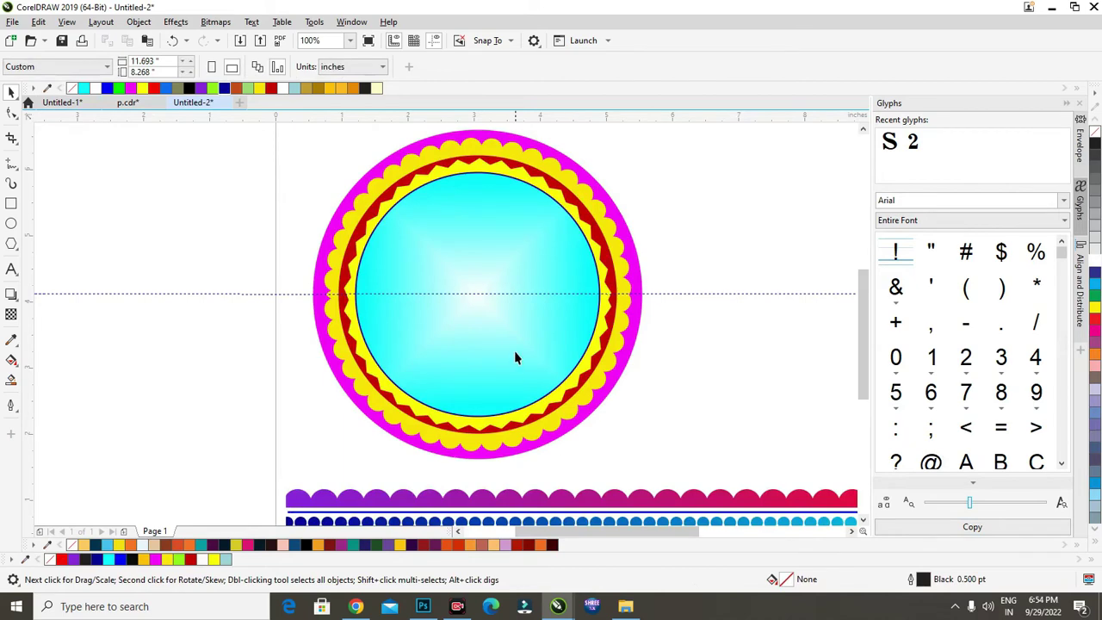
- Delete the horizontal guideline running through the middle of the circular frame
{"action": "left_click", "coordinate": [535, 282]}
{"action": "left_click", "coordinate": [157, 246]}
{"action": "scroll", "coordinate": [465, 379], "scroll_direction": "down", "scroll_amount": 2}
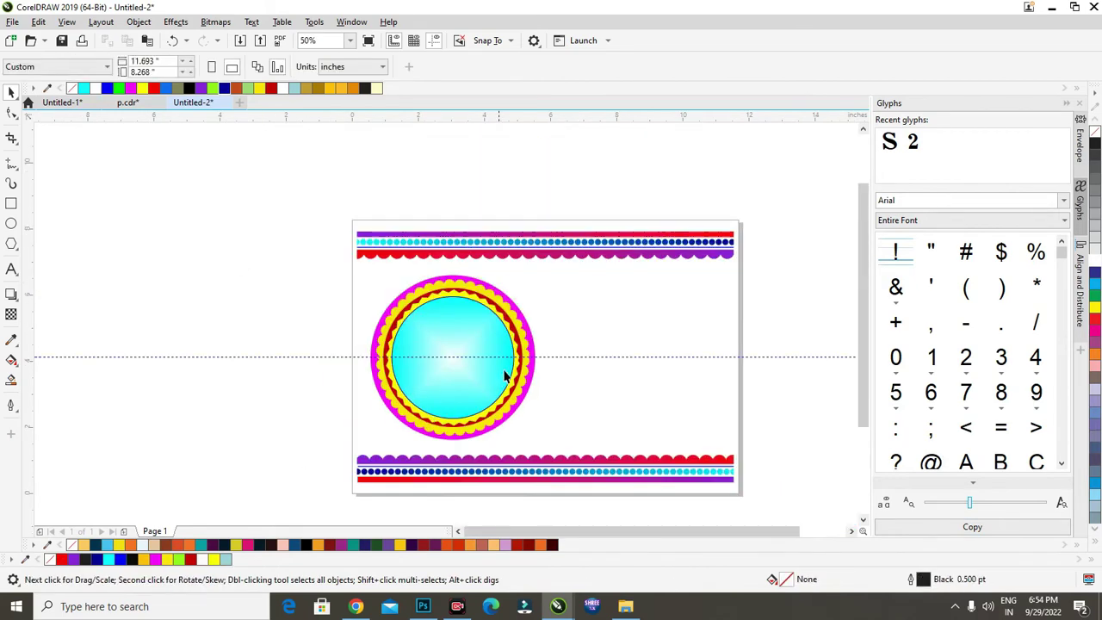
{"action": "left_click", "coordinate": [603, 356]}
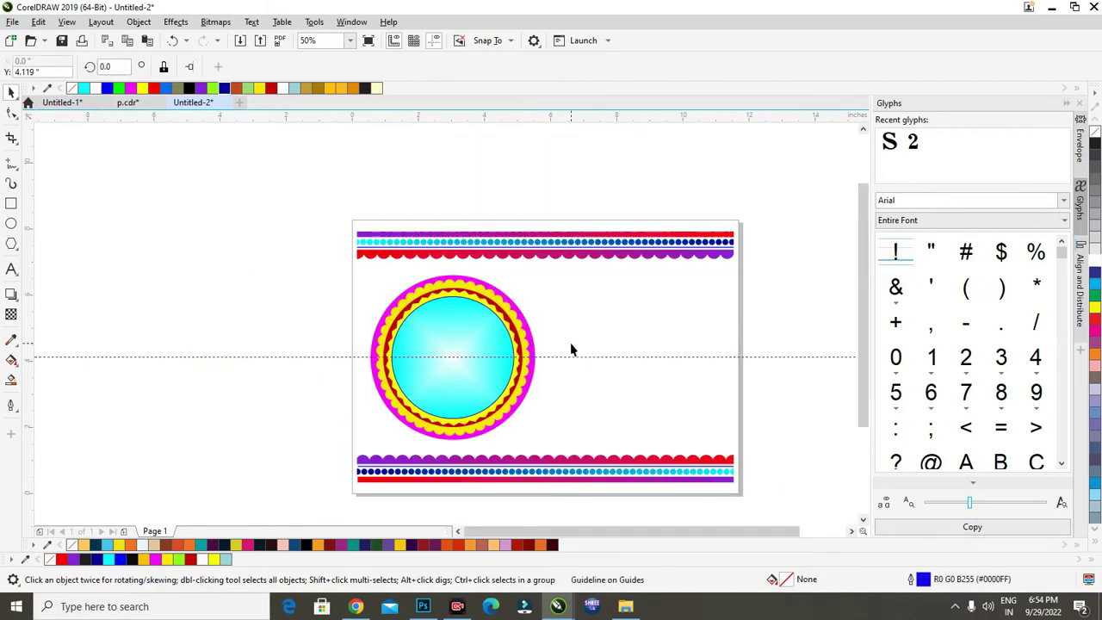
{"action": "key", "text": "Delete"}
{"action": "scroll", "coordinate": [508, 366], "scroll_direction": "up", "scroll_amount": 2}
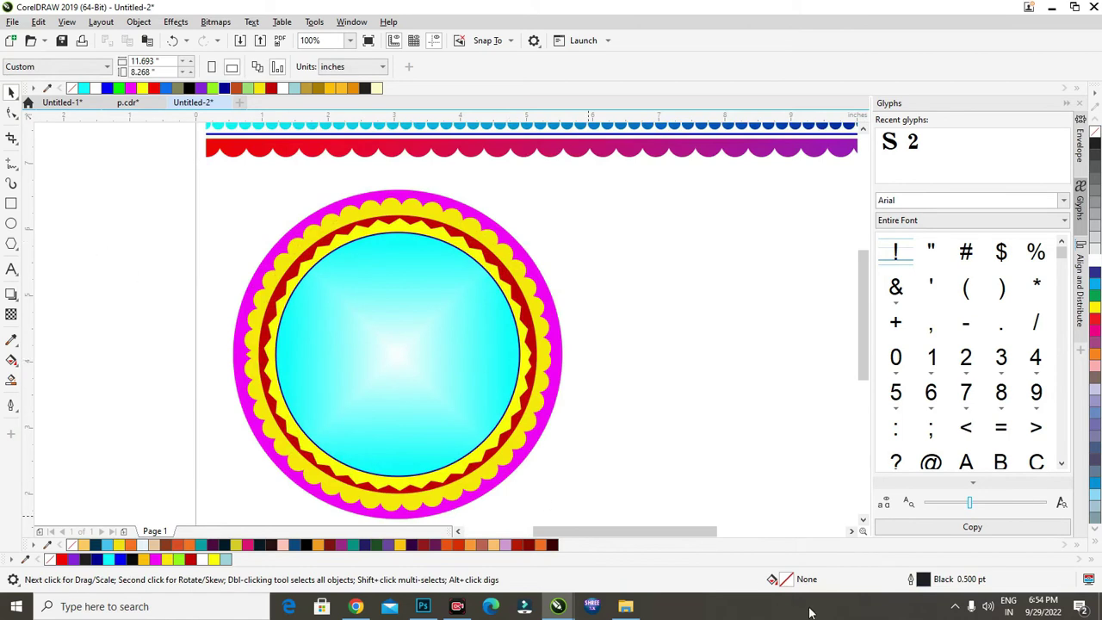
- Paste the three-line text BIG DIWALI Sale beside the page and break it apart into separate lines
{"action": "key", "text": "ctrl+v"}
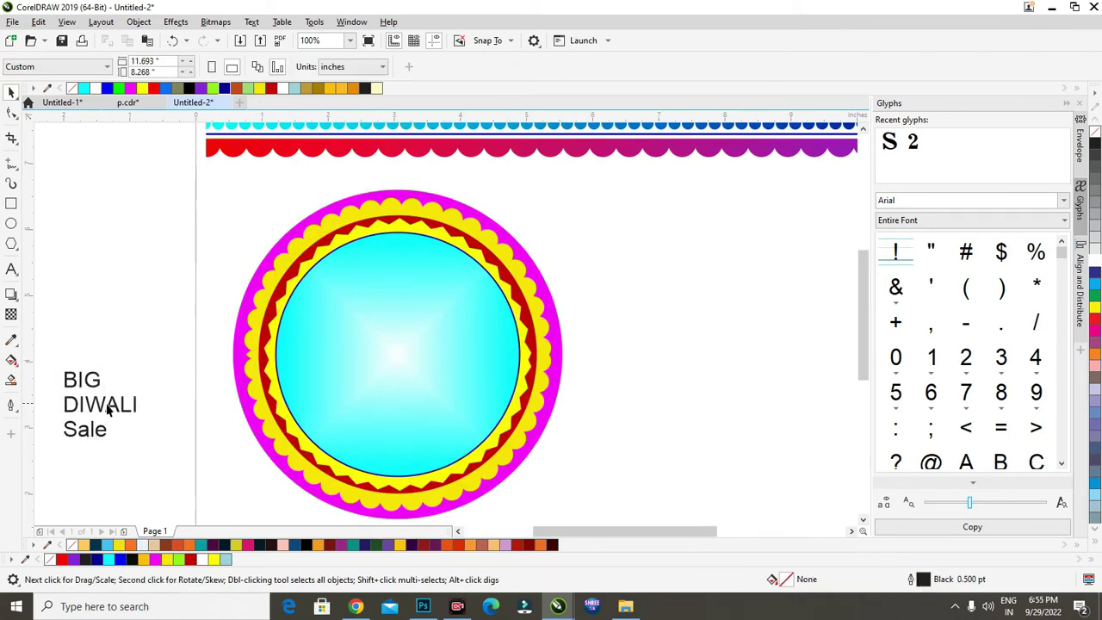
{"action": "left_click_drag", "start_coordinate": [127, 363], "coordinate": [155, 330]}
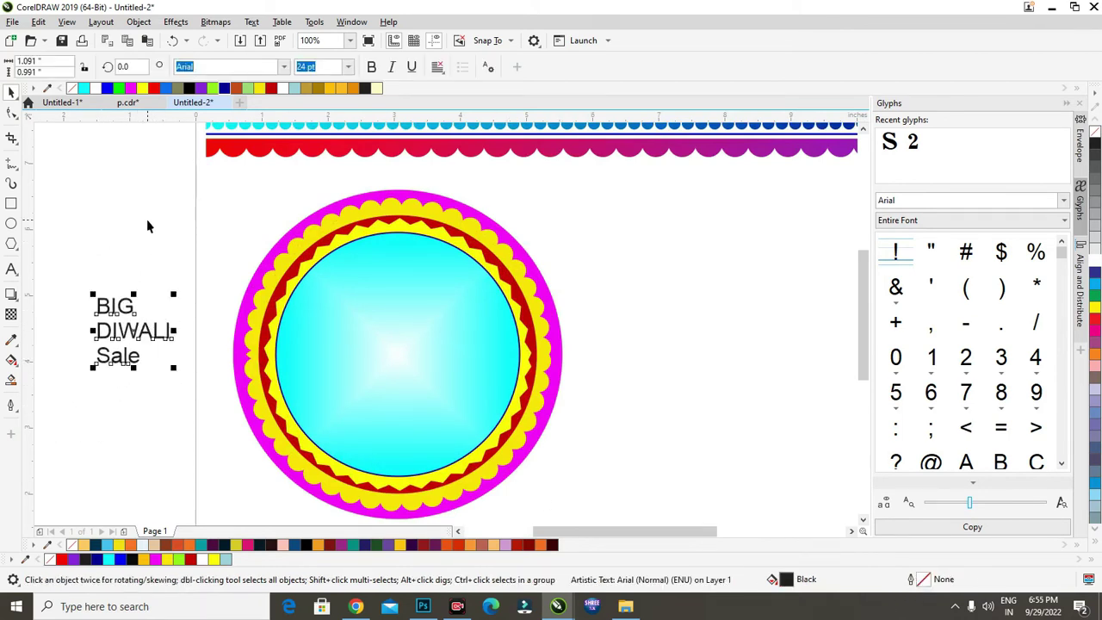
{"action": "key", "text": "ctrl+k"}
{"action": "left_click", "coordinate": [133, 212]}
- Set the word Sale to Agency FB Bold and enlarge it to about 61 pt
{"action": "left_click", "coordinate": [135, 359]}
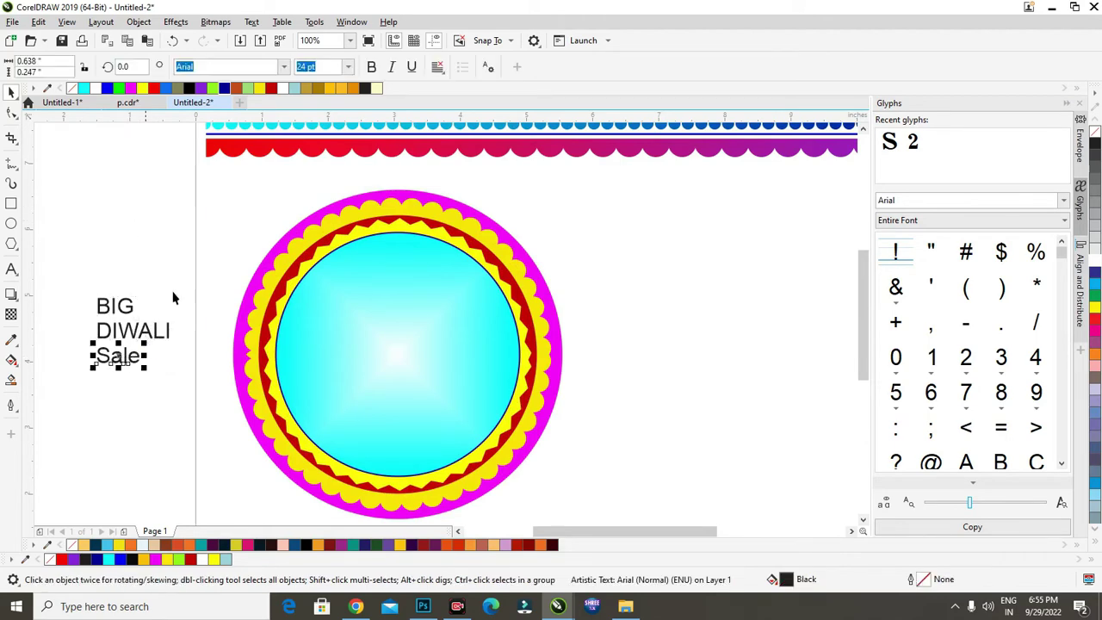
{"action": "left_click", "coordinate": [284, 67]}
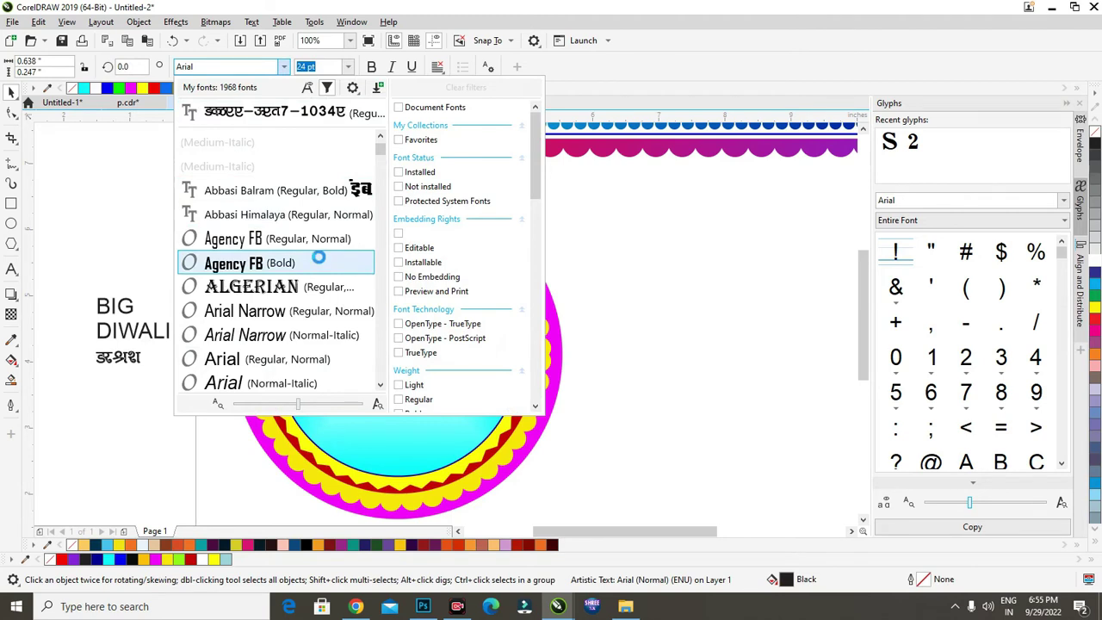
{"action": "left_click", "coordinate": [321, 261]}
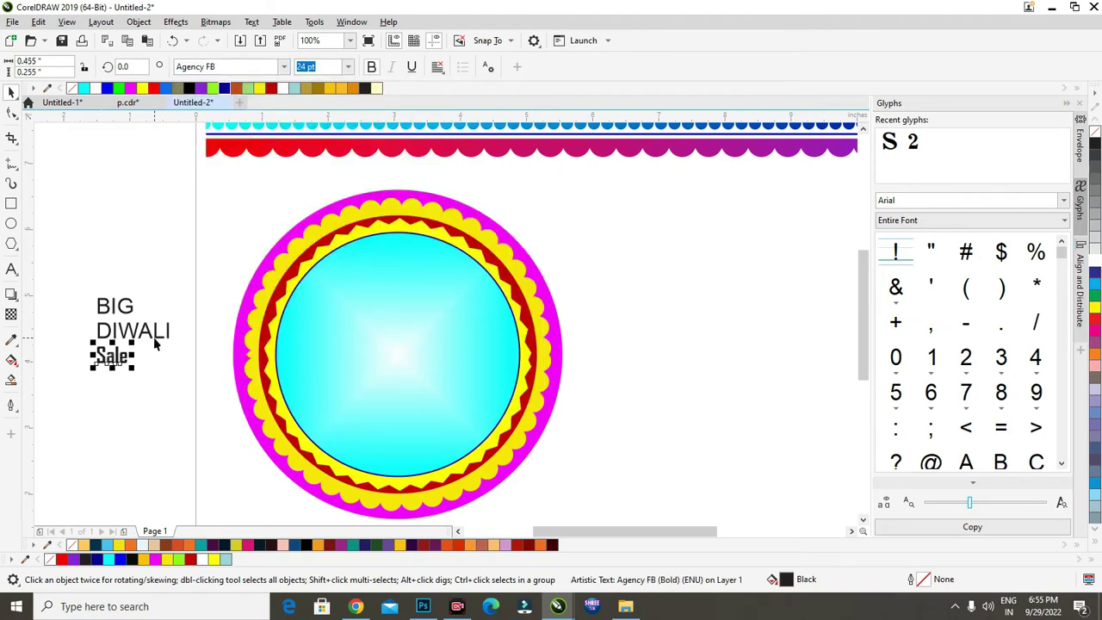
{"action": "left_click_drag", "start_coordinate": [131, 368], "coordinate": [173, 397]}
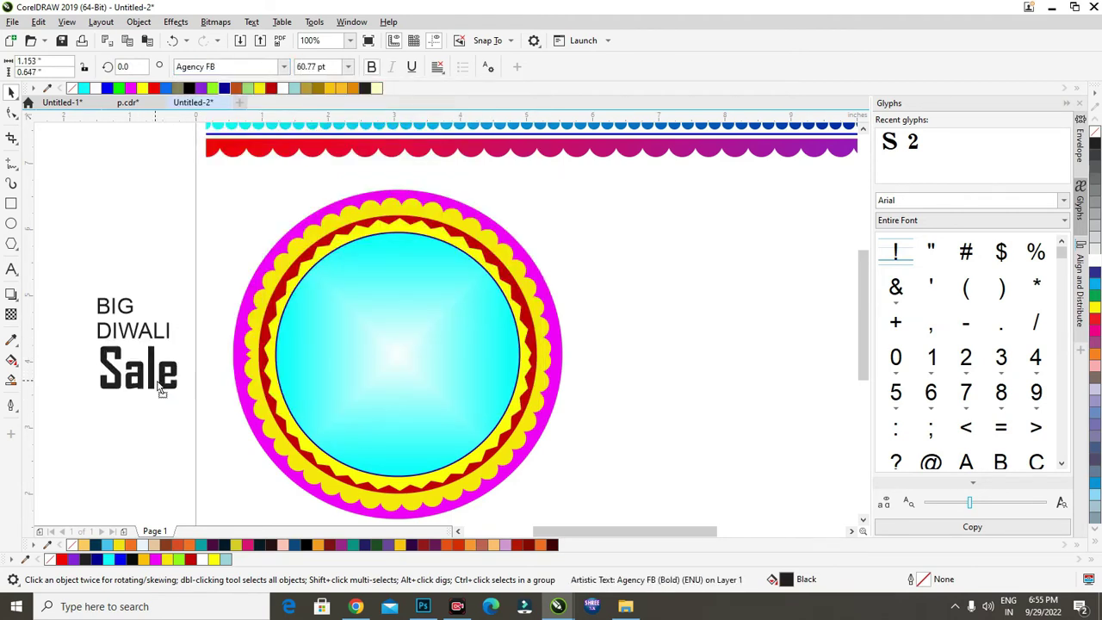
- Move the word BIG up, away from DIWALI, and set its font to Bodoni MT Bold
{"action": "left_click_drag", "start_coordinate": [100, 306], "coordinate": [98, 280]}
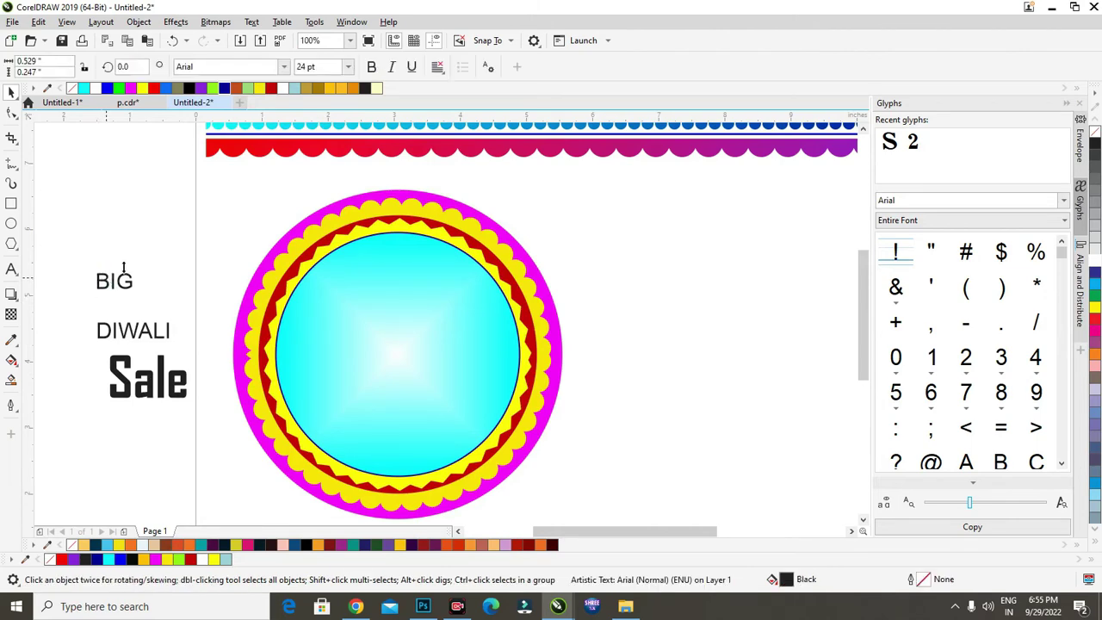
{"action": "left_click", "coordinate": [283, 67]}
{"action": "scroll", "coordinate": [312, 271], "scroll_direction": "down", "scroll_amount": 3}
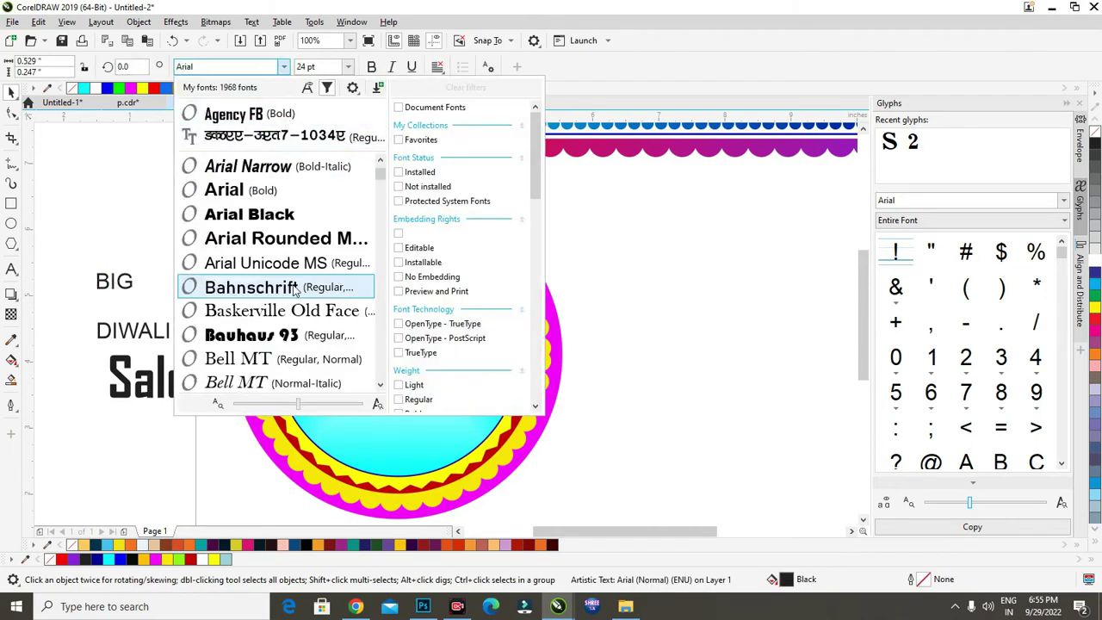
{"action": "scroll", "coordinate": [311, 270], "scroll_direction": "down", "scroll_amount": 2}
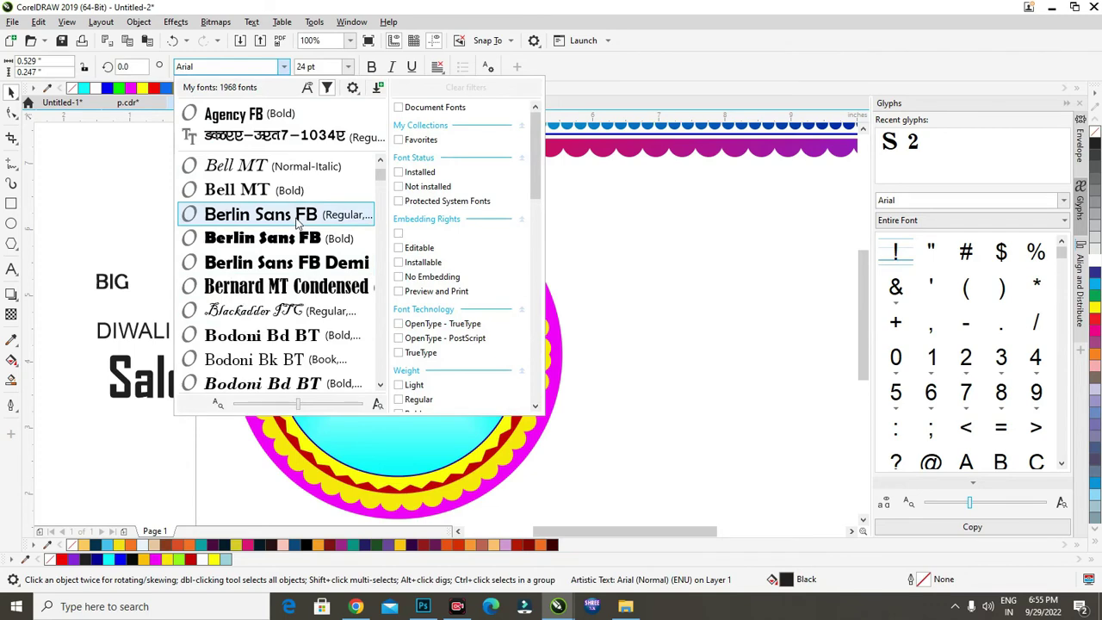
{"action": "scroll", "coordinate": [295, 297], "scroll_direction": "down", "scroll_amount": 1}
{"action": "scroll", "coordinate": [289, 318], "scroll_direction": "down", "scroll_amount": 2}
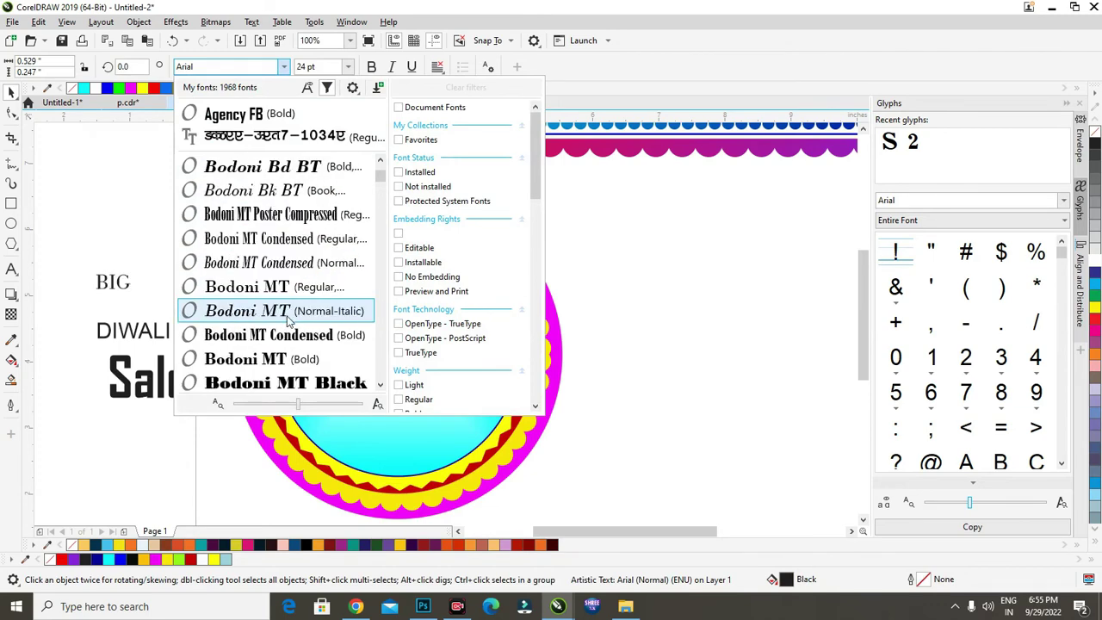
{"action": "left_click", "coordinate": [286, 367]}
- Try the Forte font on the word DIWALI
{"action": "left_click", "coordinate": [126, 308]}
{"action": "left_click", "coordinate": [138, 331]}
{"action": "left_click", "coordinate": [284, 67]}
{"action": "scroll", "coordinate": [378, 218], "scroll_direction": "down", "scroll_amount": 3}
{"action": "scroll", "coordinate": [379, 218], "scroll_direction": "down", "scroll_amount": 10}
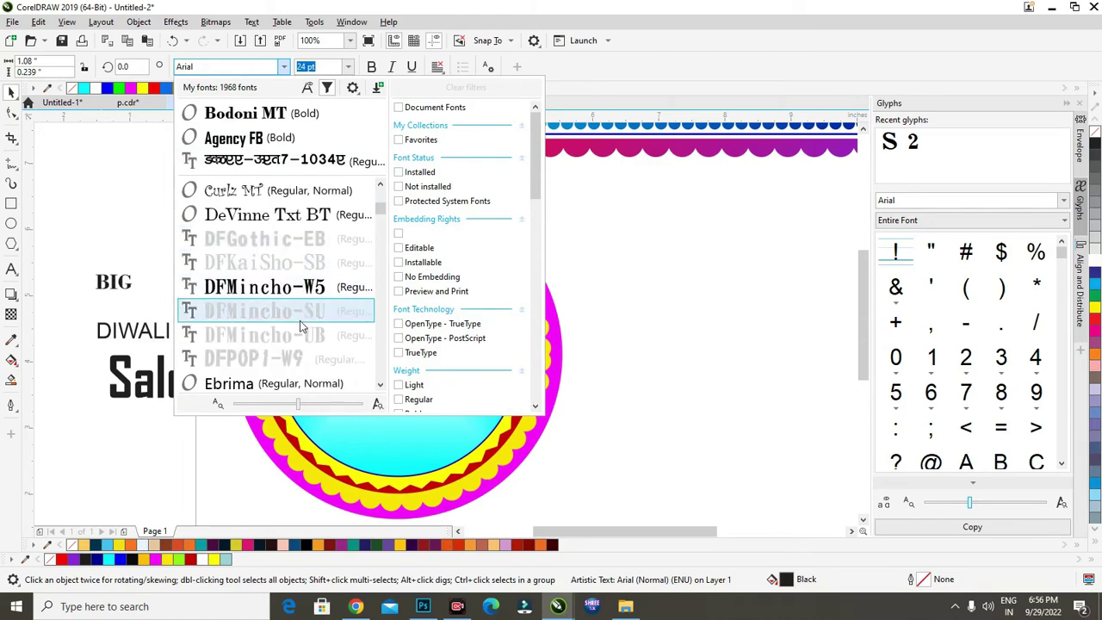
{"action": "scroll", "coordinate": [307, 298], "scroll_direction": "down", "scroll_amount": 5}
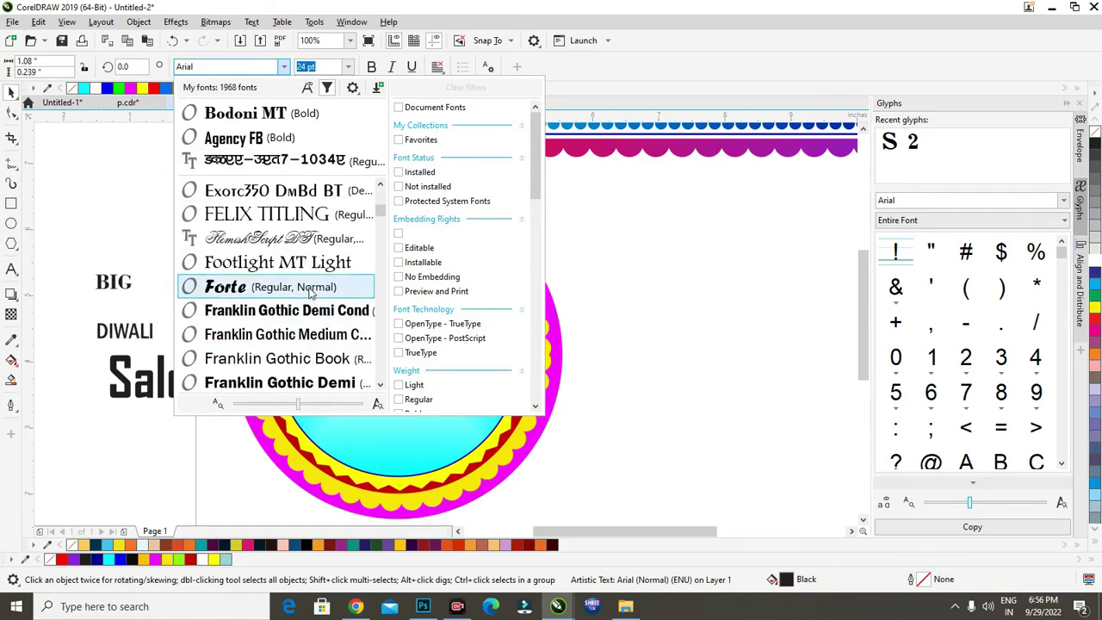
{"action": "left_click", "coordinate": [306, 288]}
- Set the word DIWALI to Geometr706 BlkCn BT and enlarge it to about 47 pt
{"action": "left_click", "coordinate": [284, 67]}
{"action": "scroll", "coordinate": [326, 315], "scroll_direction": "down", "scroll_amount": 1}
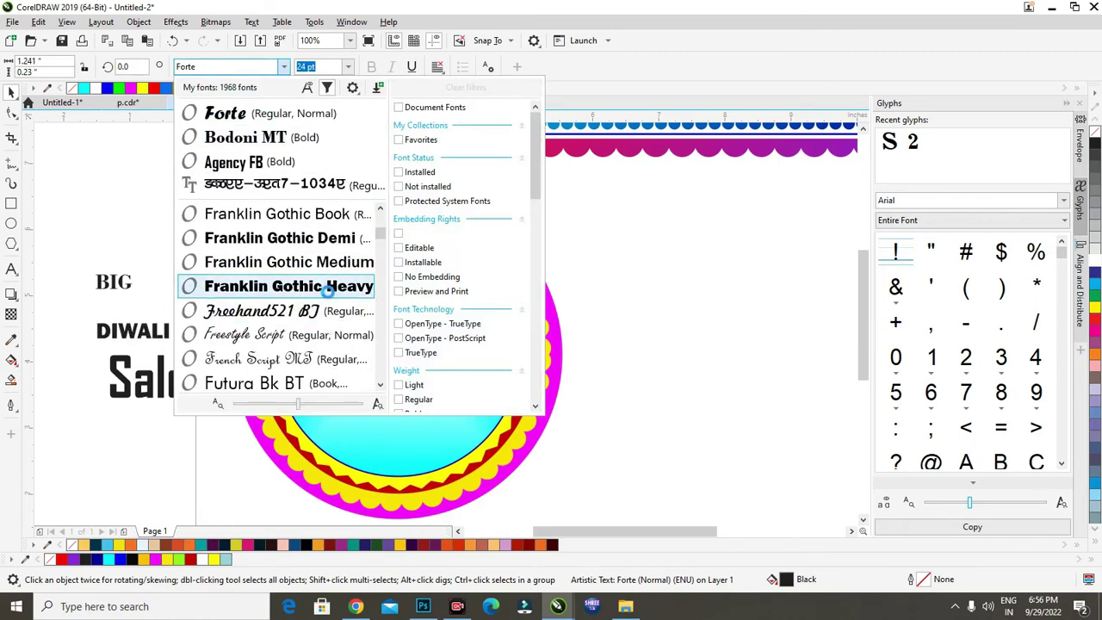
{"action": "scroll", "coordinate": [327, 302], "scroll_direction": "down", "scroll_amount": 7}
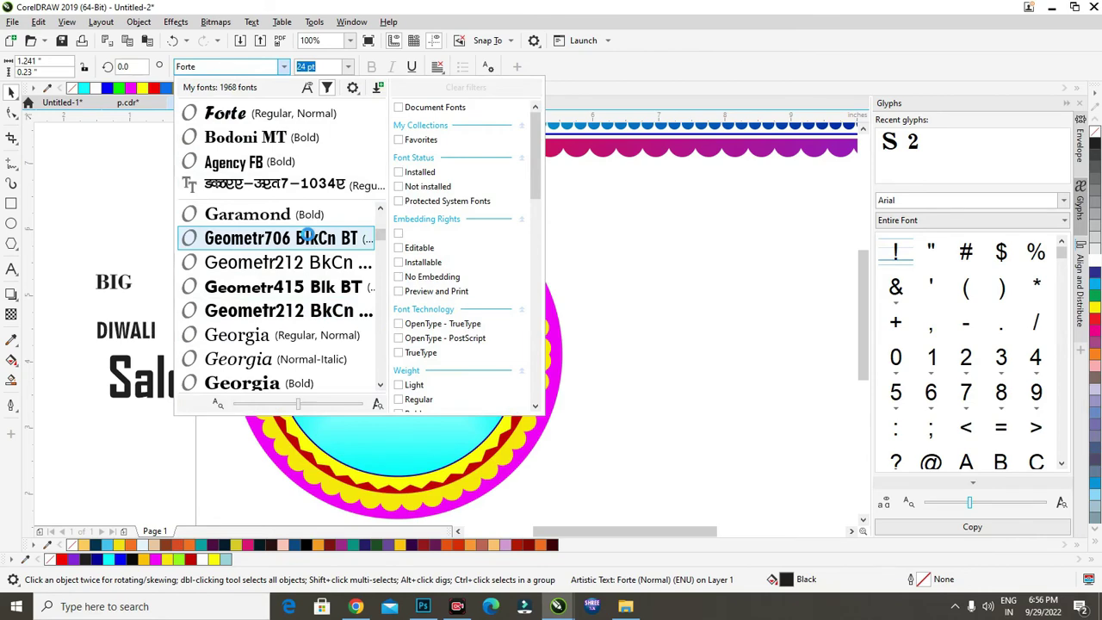
{"action": "left_click", "coordinate": [305, 237]}
{"action": "left_click_drag", "start_coordinate": [158, 313], "coordinate": [190, 305]}
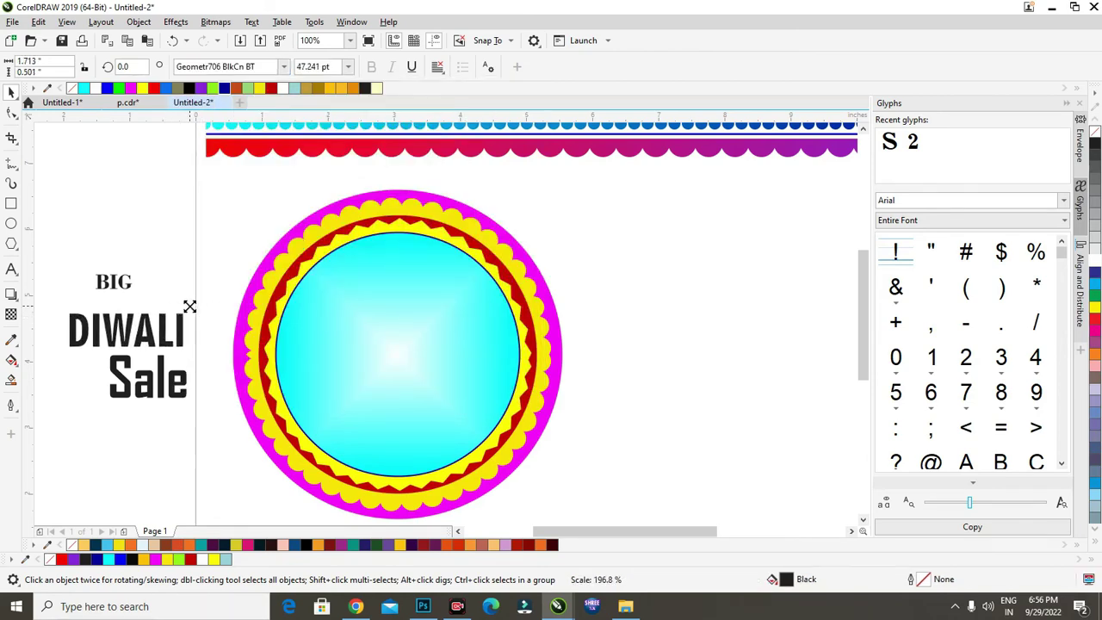
- Position BIG just above DIWALI and move all three words together inside the cyan gradient circle
{"action": "left_click", "coordinate": [132, 296]}
{"action": "left_click_drag", "start_coordinate": [125, 281], "coordinate": [134, 294]}
{"action": "left_click", "coordinate": [70, 265]}
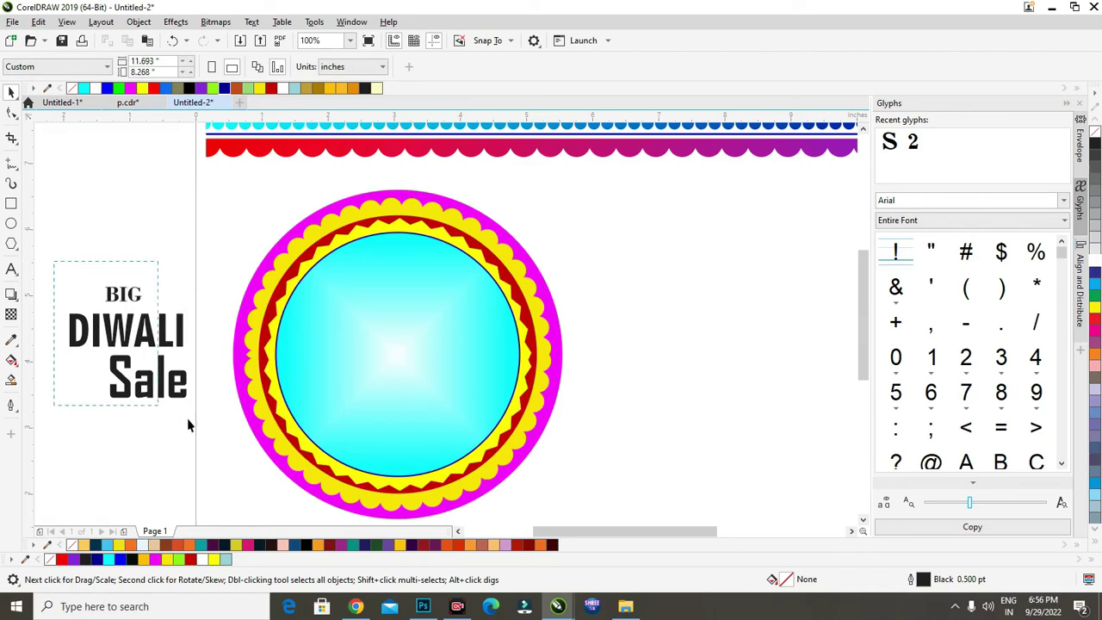
{"action": "left_click_drag", "start_coordinate": [188, 420], "coordinate": [188, 420]}
{"action": "left_click_drag", "start_coordinate": [162, 380], "coordinate": [426, 382]}
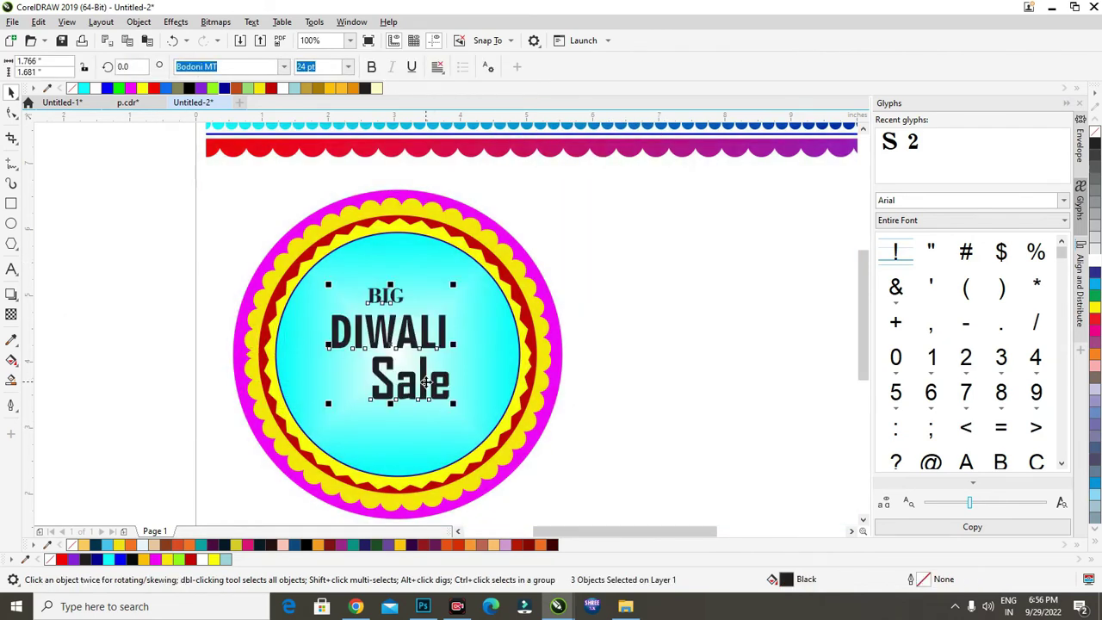
- Enlarge all three words, scale DIWALI further to about 81 pt, and space BIG and Sale closely above and below it
{"action": "left_click_drag", "start_coordinate": [454, 285], "coordinate": [485, 267]}
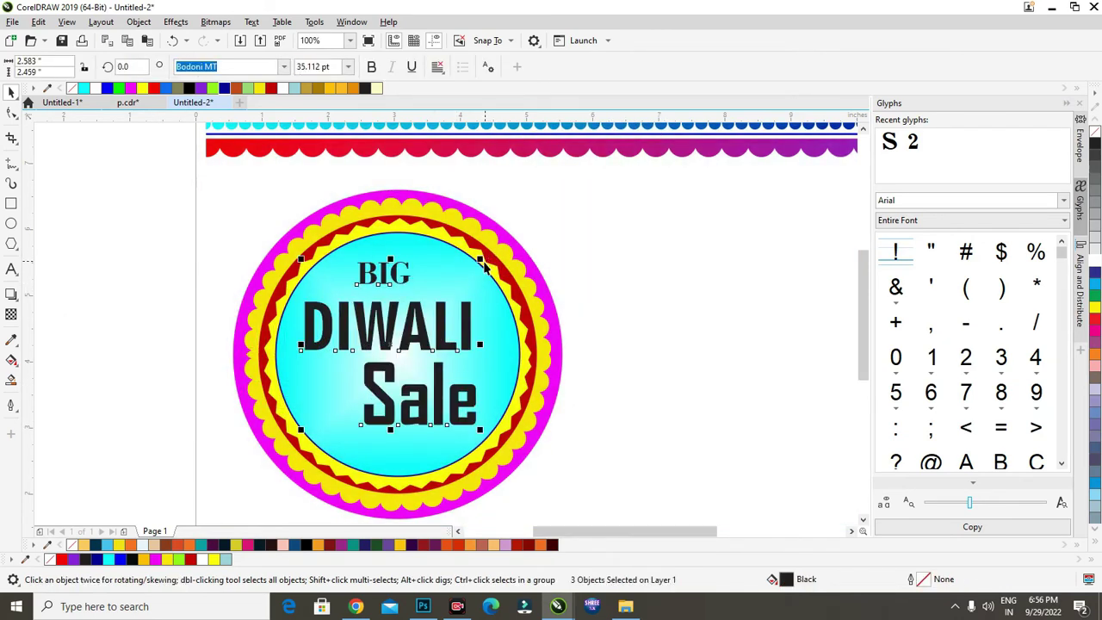
{"action": "left_click", "coordinate": [61, 328]}
{"action": "left_click_drag", "start_coordinate": [385, 405], "coordinate": [393, 456]}
{"action": "left_click_drag", "start_coordinate": [469, 353], "coordinate": [499, 389]}
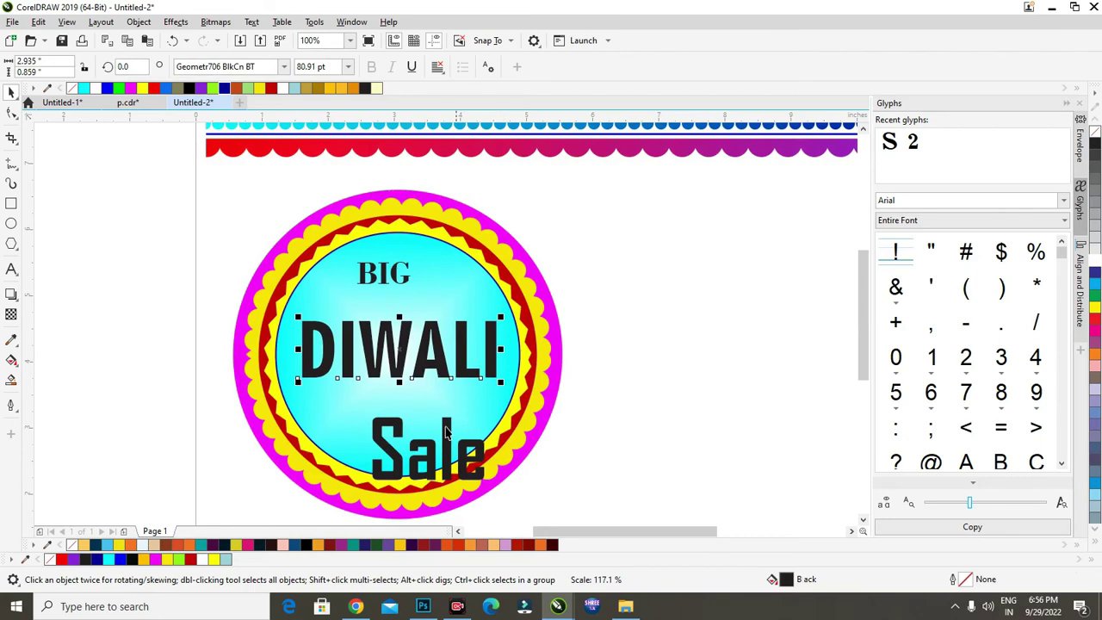
{"action": "left_click_drag", "start_coordinate": [446, 431], "coordinate": [427, 400]}
{"action": "left_click_drag", "start_coordinate": [389, 281], "coordinate": [396, 304]}
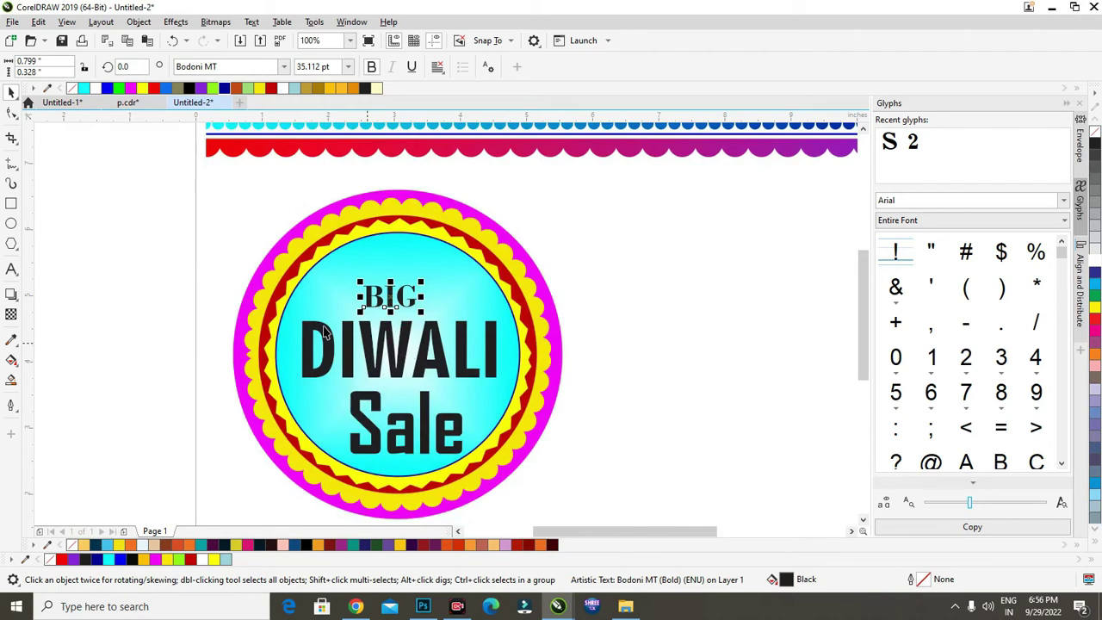
- Align BIG, DIWALI and Sale on a common vertical centre and place them in the middle of the cyan circle
{"action": "left_click_drag", "start_coordinate": [151, 258], "coordinate": [505, 408]}
{"action": "left_click_drag", "start_coordinate": [551, 479], "coordinate": [558, 482]}
{"action": "key", "text": "c"}
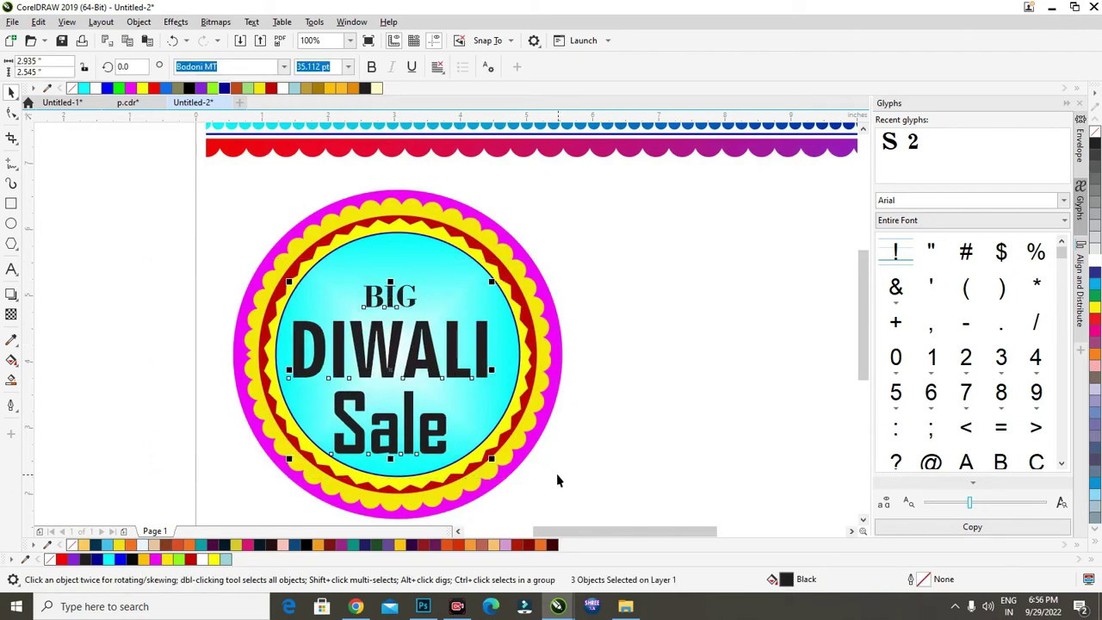
{"action": "left_click_drag", "start_coordinate": [453, 365], "coordinate": [461, 353]}
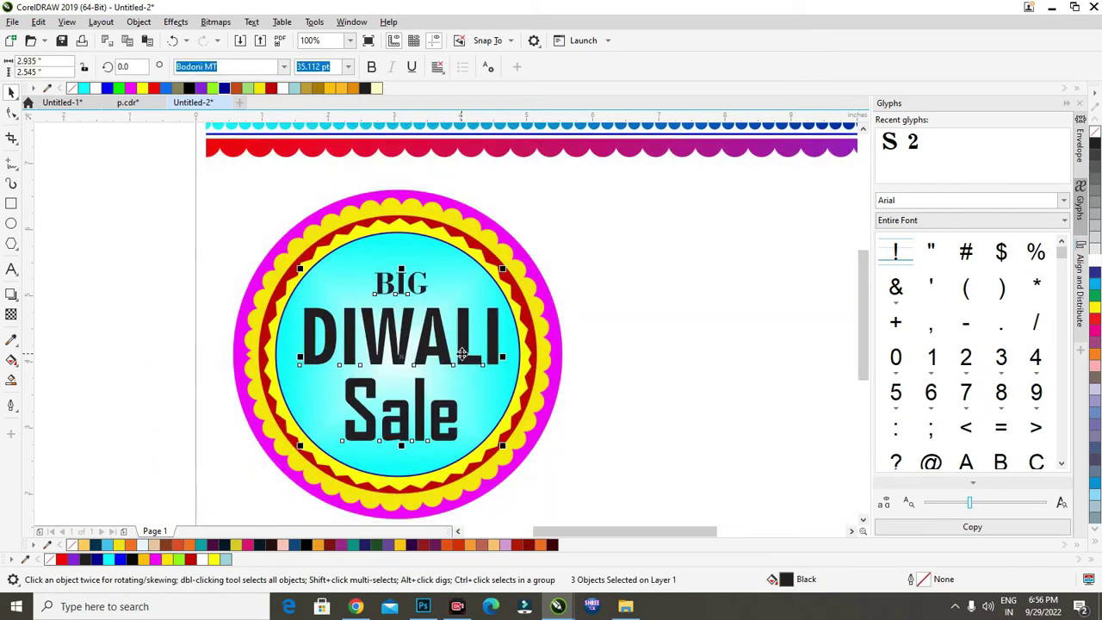
- Give the three words a white 3 pt outline placed behind the fill and scaling with the object
{"action": "key", "text": "F12"}
{"action": "left_click", "coordinate": [464, 249]}
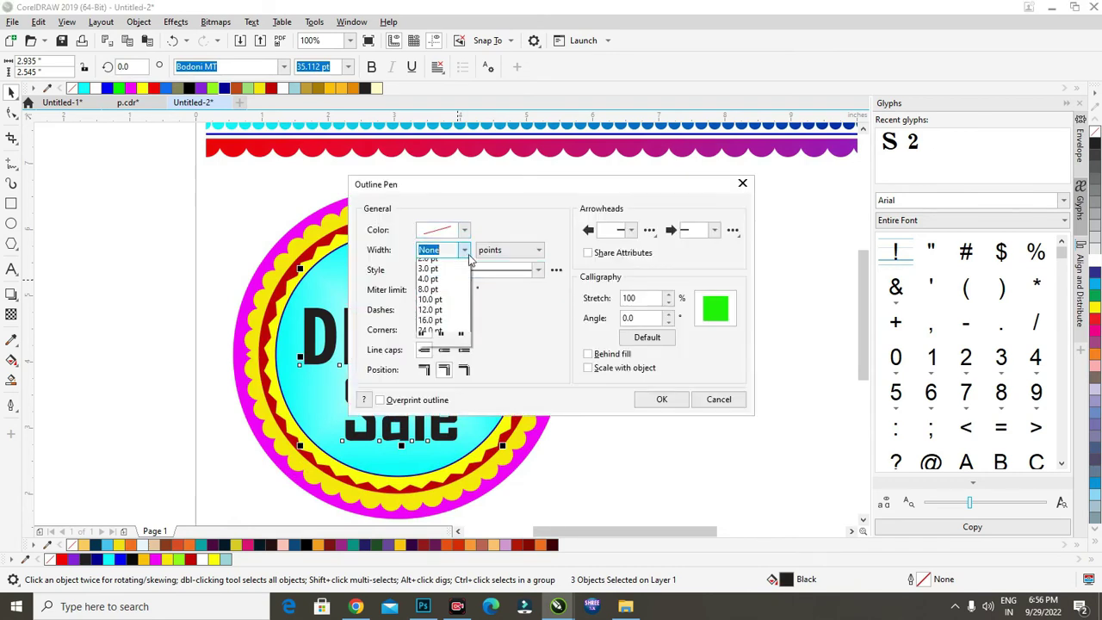
{"action": "left_click", "coordinate": [457, 343]}
{"action": "left_click", "coordinate": [445, 331]}
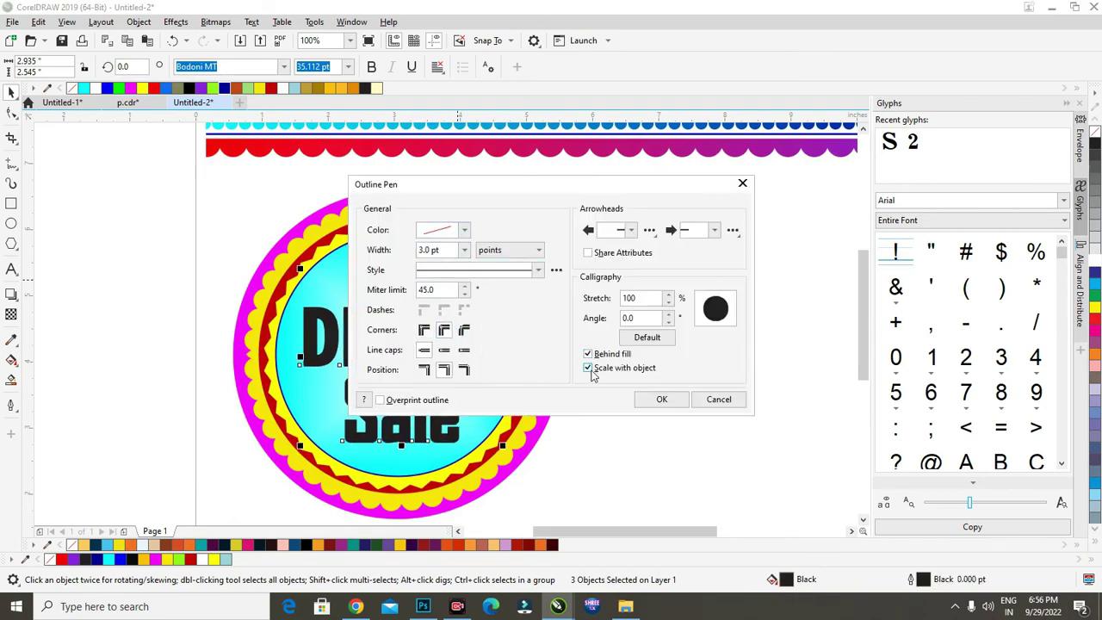
{"action": "left_click", "coordinate": [661, 399]}
{"action": "right_click", "coordinate": [1095, 263]}
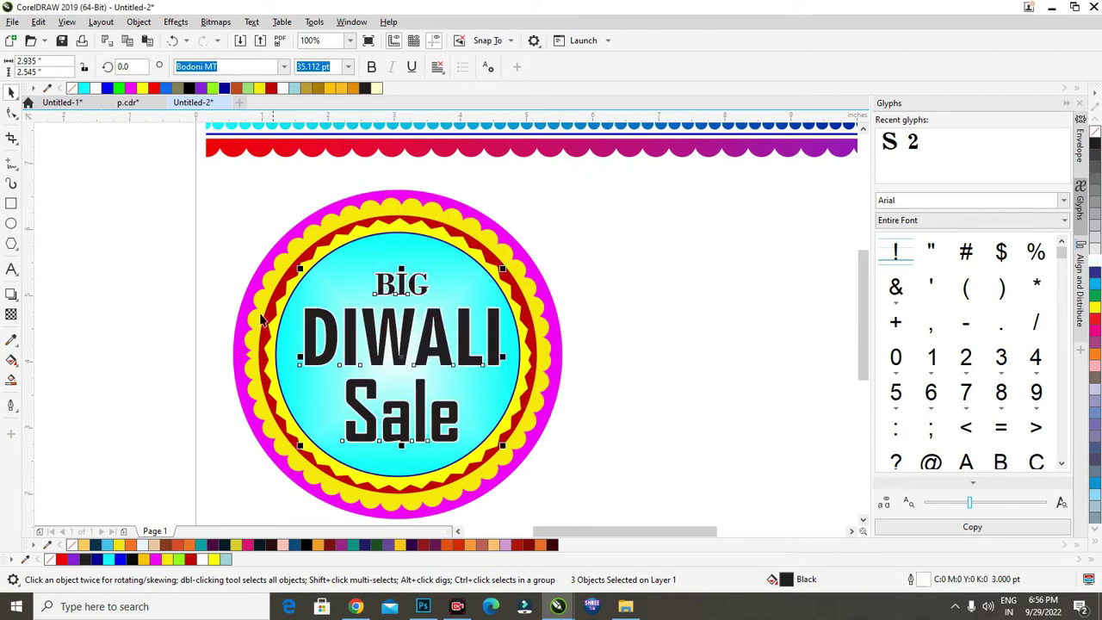
- Fill the word DIWALI with a vertical gradient from dark red at its top to navy blue at its bottom
{"action": "left_click", "coordinate": [132, 270]}
{"action": "left_click", "coordinate": [368, 324]}
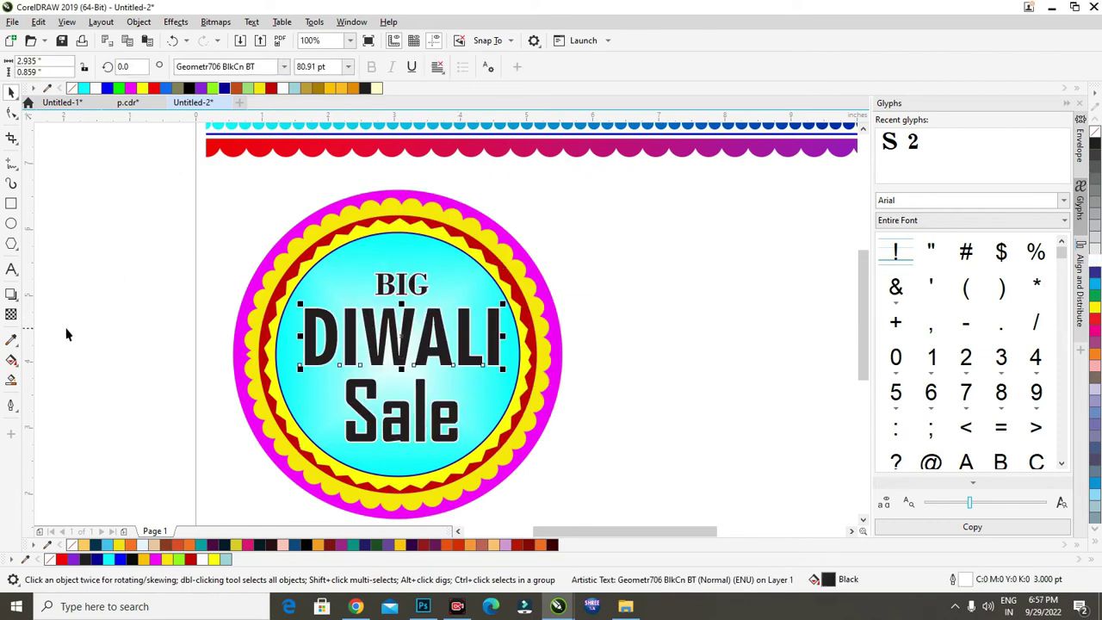
{"action": "left_click", "coordinate": [11, 360]}
{"action": "left_click_drag", "start_coordinate": [392, 307], "coordinate": [392, 363]}
{"action": "left_click", "coordinate": [224, 88]}
{"action": "left_click", "coordinate": [391, 308]}
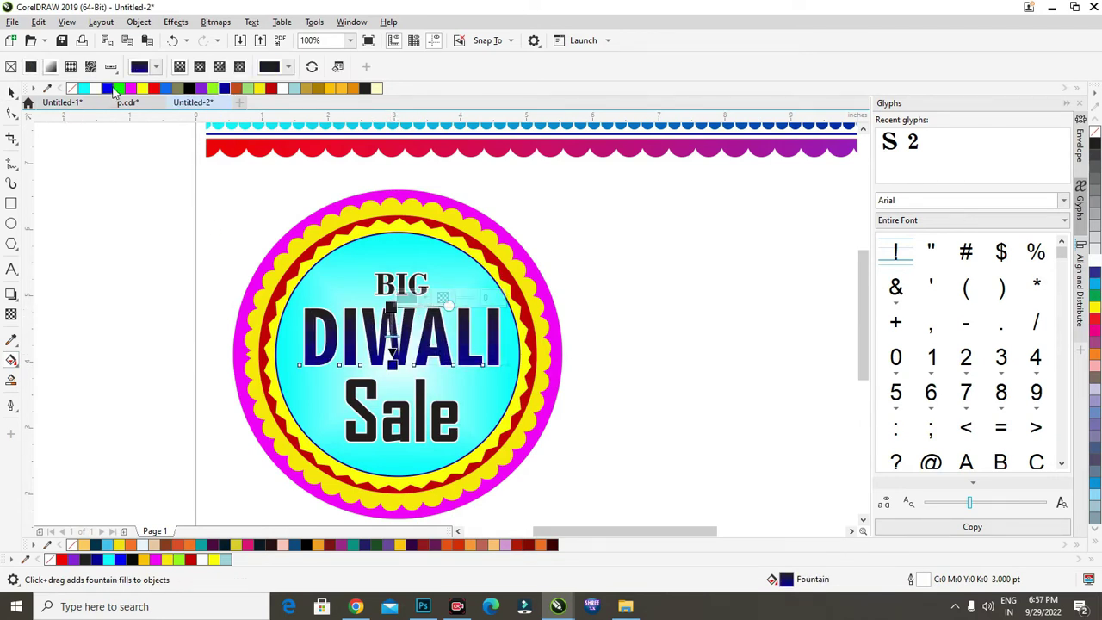
{"action": "left_click", "coordinate": [84, 89]}
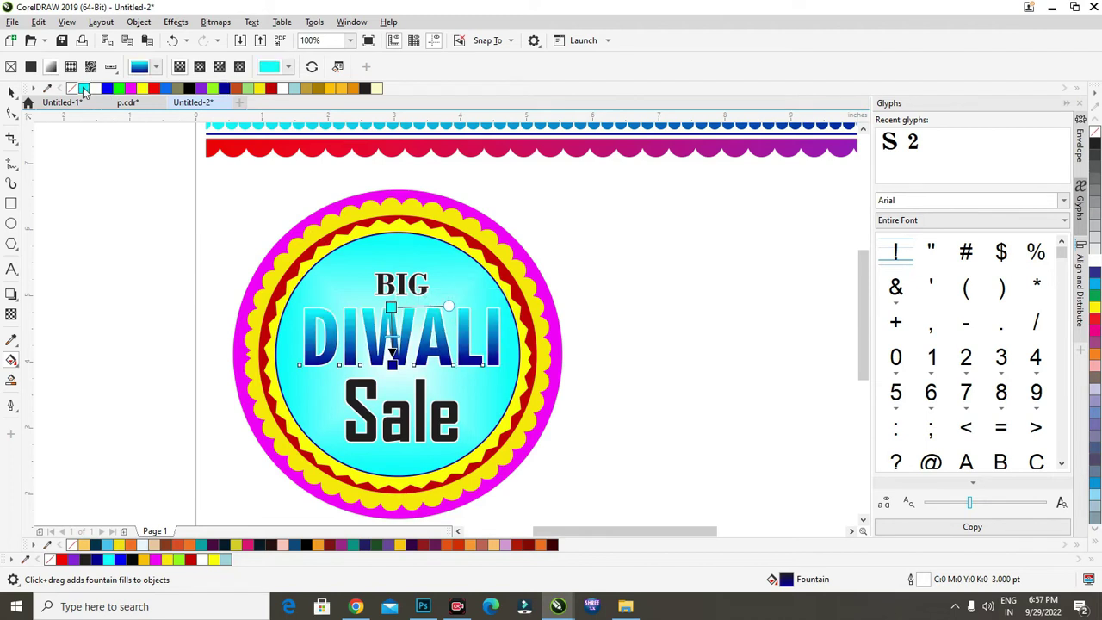
{"action": "left_click", "coordinate": [270, 89]}
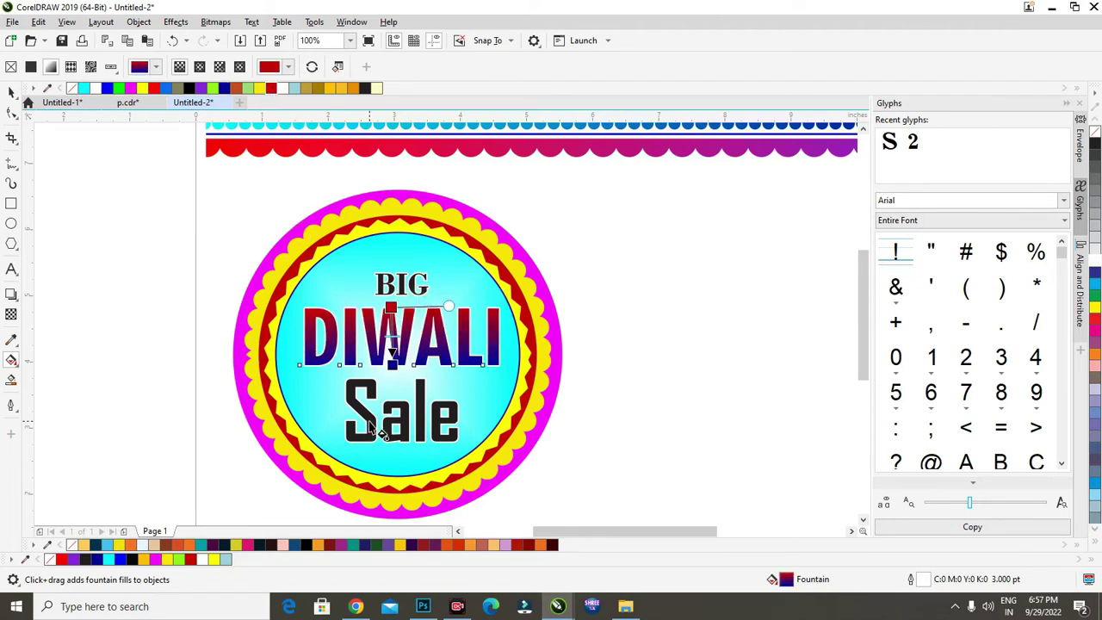
{"action": "left_click", "coordinate": [13, 93]}
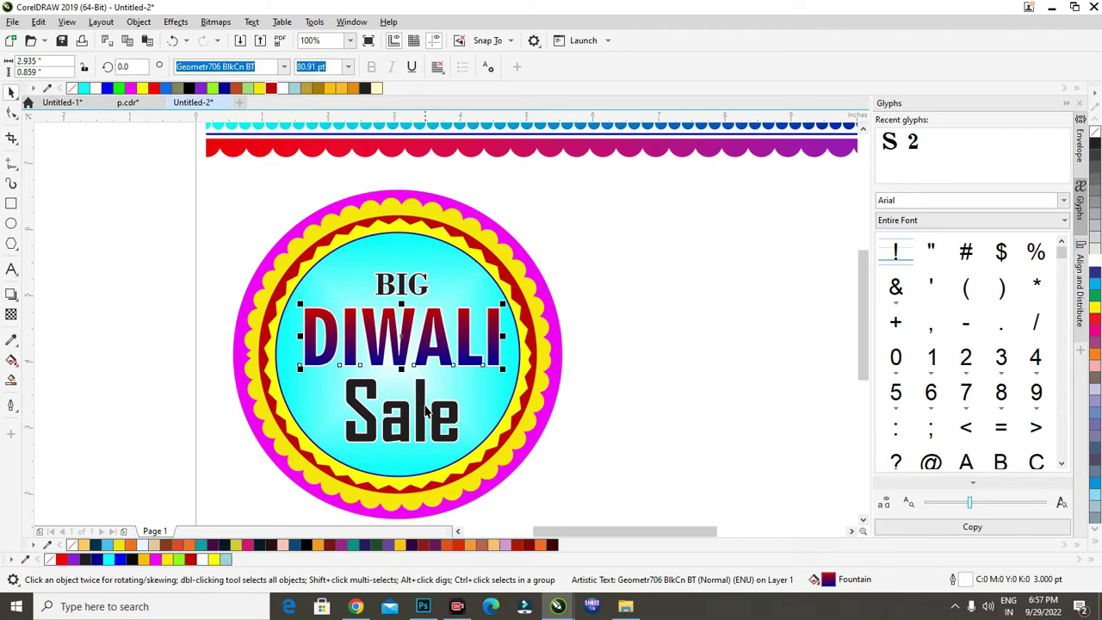
- Fill the word Sale with red (#FF0000) and the word BIG with black (#000000)
{"action": "left_click", "coordinate": [424, 412]}
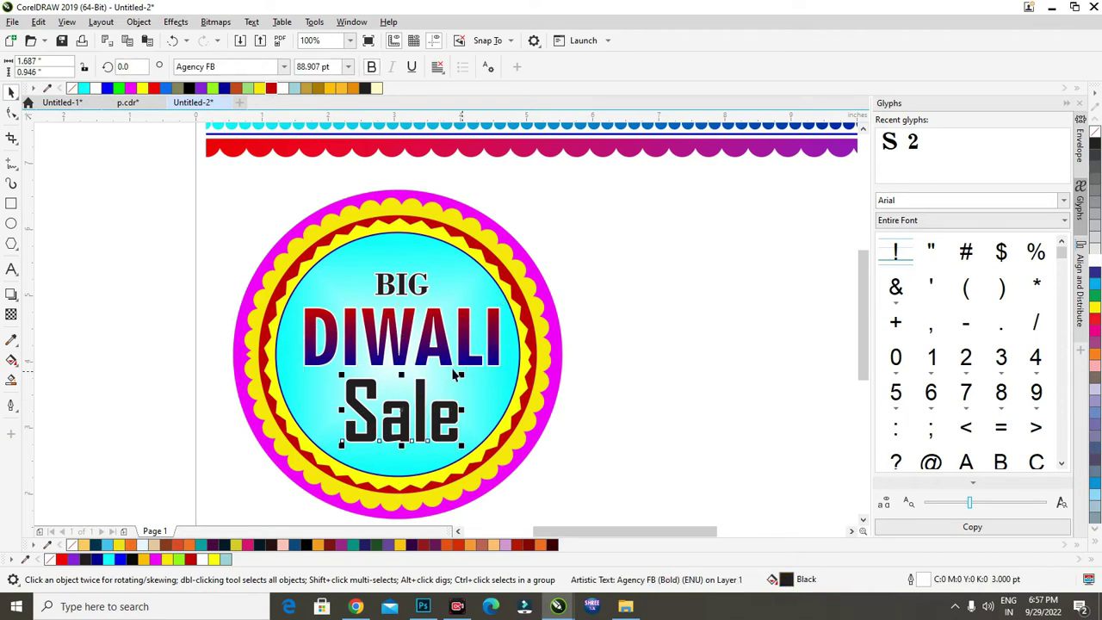
{"action": "left_click", "coordinate": [156, 89]}
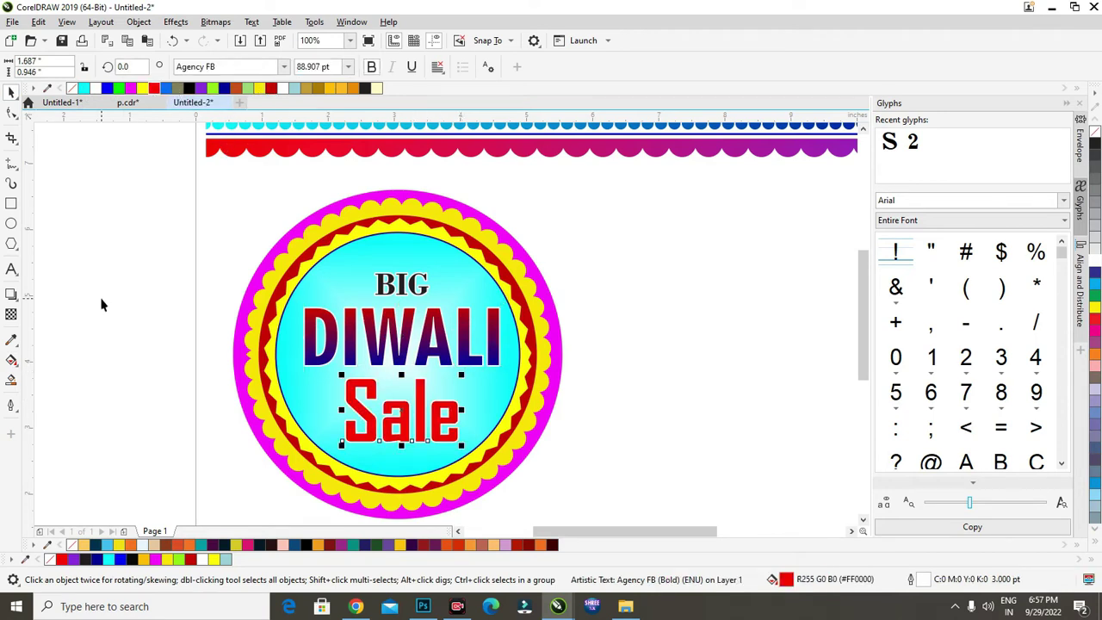
{"action": "left_click", "coordinate": [101, 303]}
{"action": "left_click", "coordinate": [402, 285]}
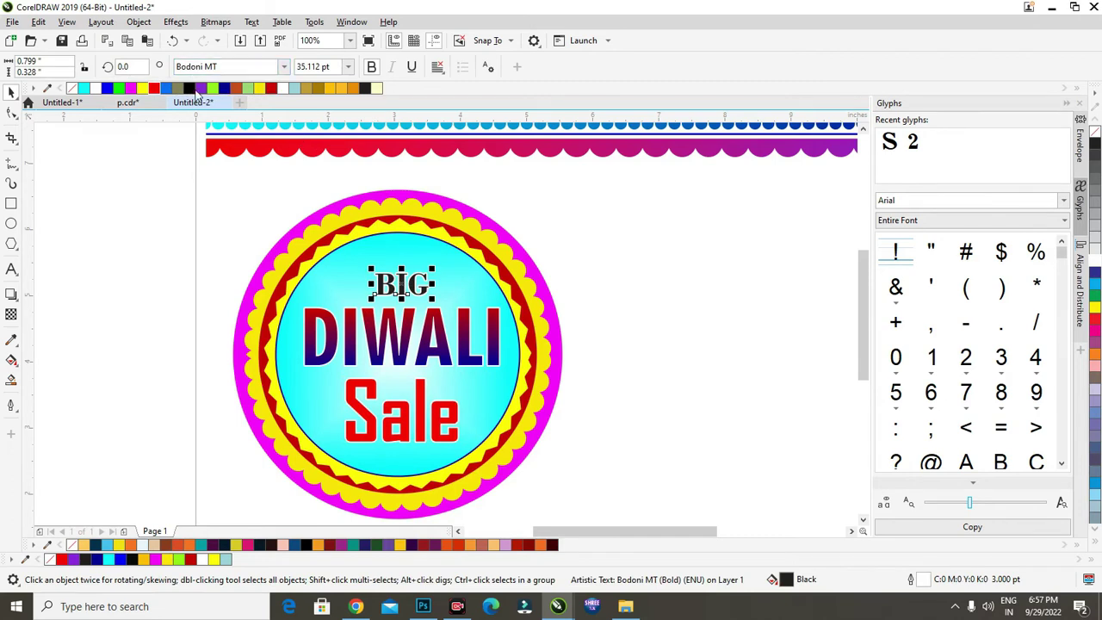
{"action": "left_click", "coordinate": [101, 238]}
{"action": "left_click_drag", "start_coordinate": [119, 236], "coordinate": [560, 471]}
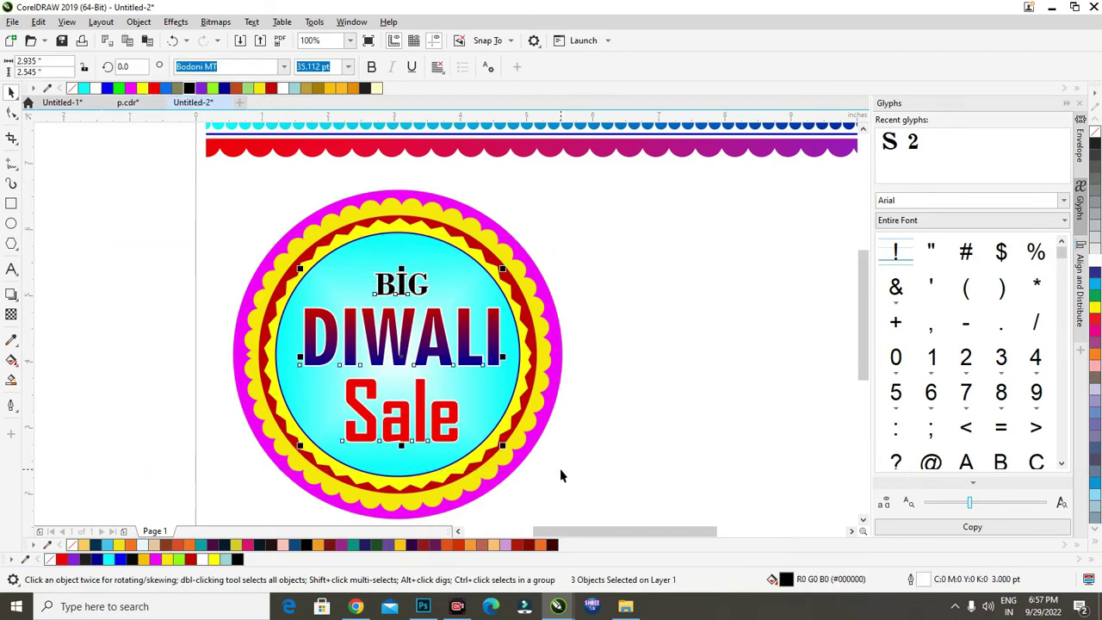
{"action": "left_click", "coordinate": [153, 407]}
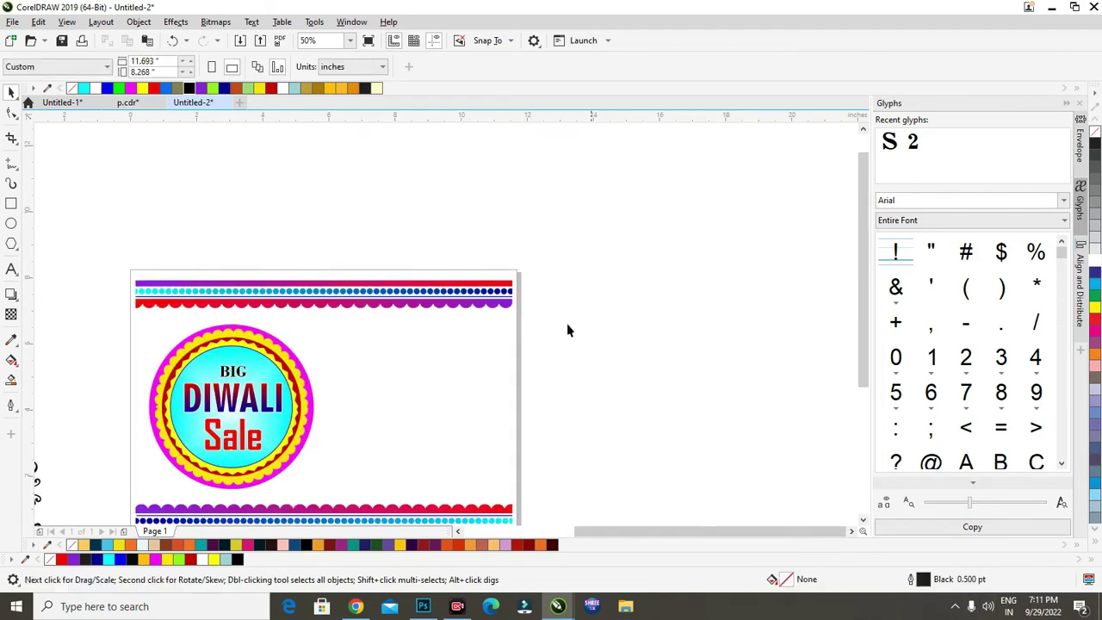
- Bring the floral ring ornament onto the page, enlarge it to about 6.18 inches wide and overlap the page's upper-right corner
{"action": "scroll", "coordinate": [585, 336], "scroll_direction": "down", "scroll_amount": 1}
{"action": "left_click_drag", "start_coordinate": [298, 341], "coordinate": [564, 328]}
{"action": "scroll", "coordinate": [537, 343], "scroll_direction": "up", "scroll_amount": 1}
{"action": "left_click_drag", "start_coordinate": [470, 355], "coordinate": [494, 344]}
{"action": "left_click_drag", "start_coordinate": [517, 303], "coordinate": [543, 277]}
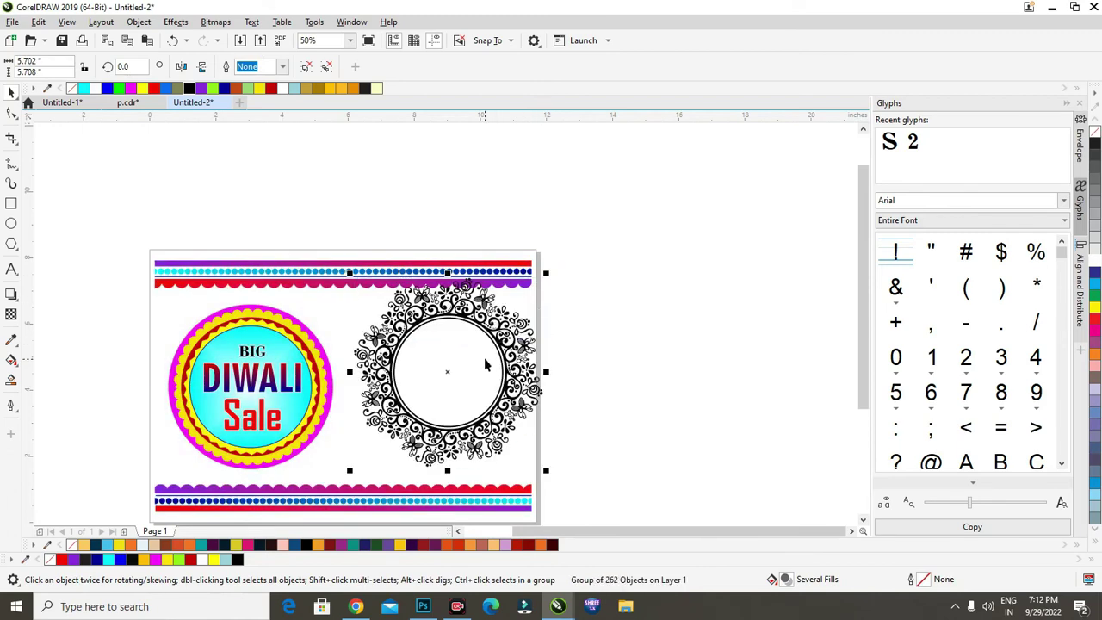
{"action": "left_click", "coordinate": [513, 369]}
{"action": "left_click_drag", "start_coordinate": [514, 368], "coordinate": [514, 314]}
{"action": "left_click_drag", "start_coordinate": [547, 420], "coordinate": [562, 435]}
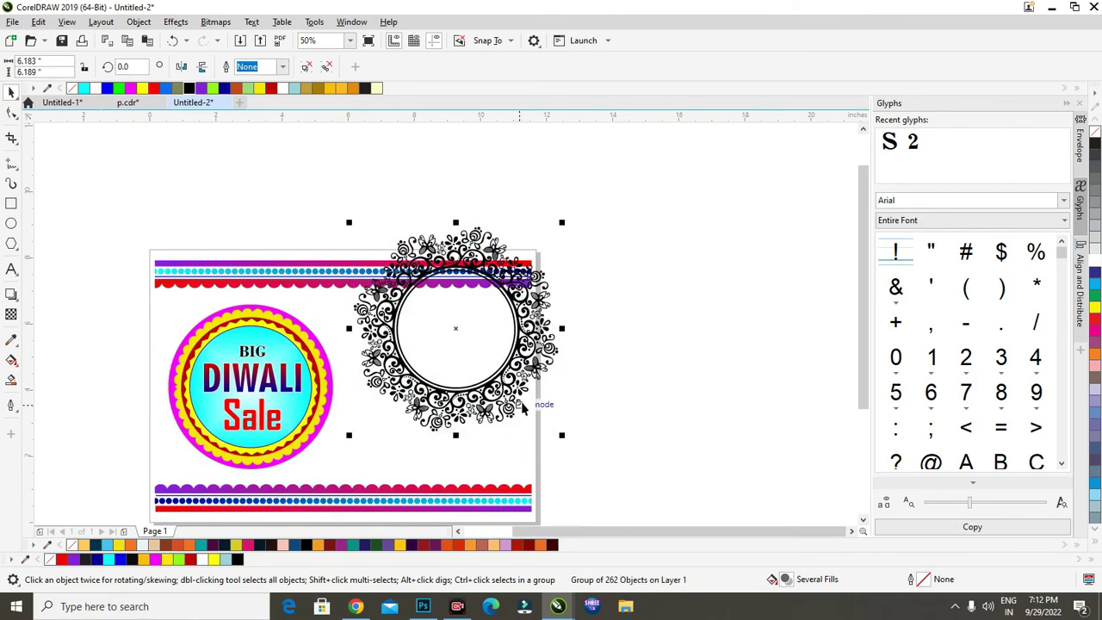
{"action": "left_click_drag", "start_coordinate": [514, 387], "coordinate": [520, 355]}
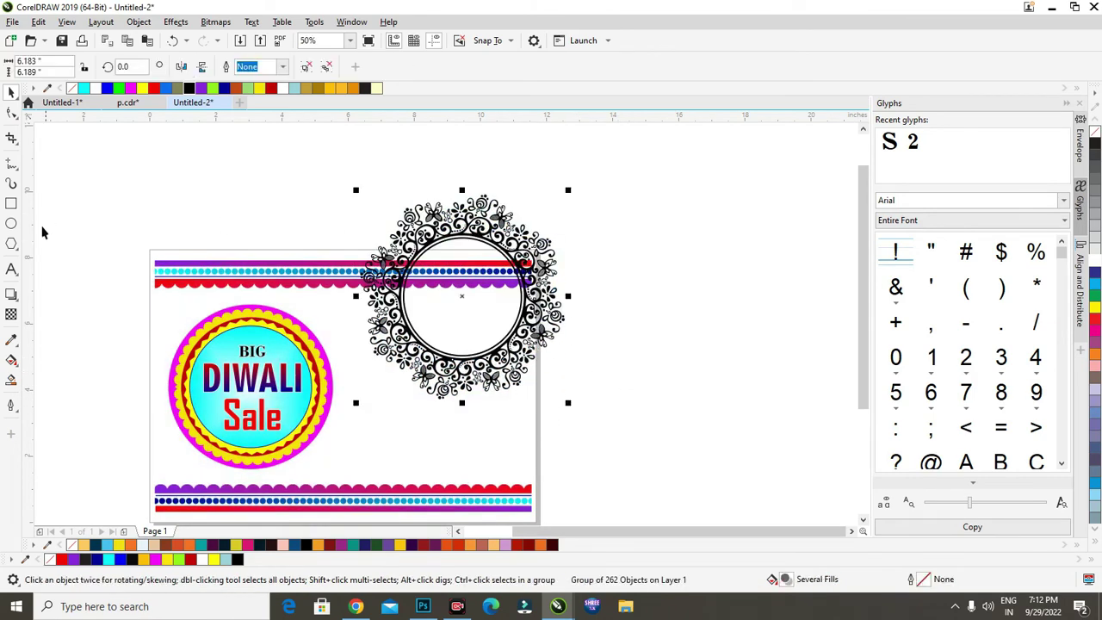
- Recolour the floral ring ornament to 30% black
{"action": "left_click", "coordinate": [10, 315]}
{"action": "left_click", "coordinate": [583, 337]}
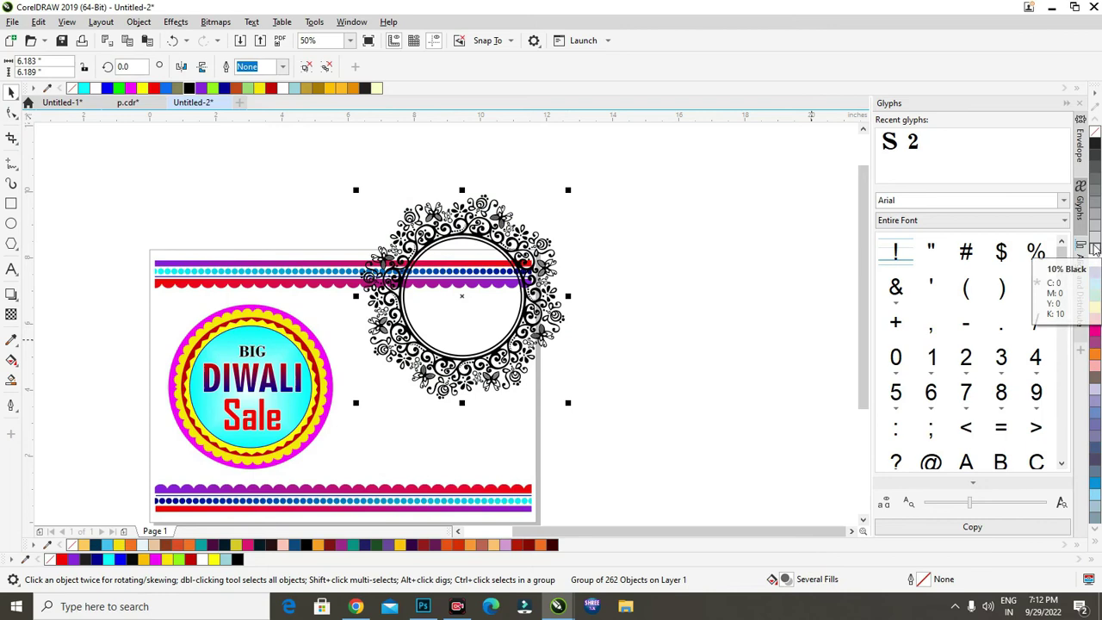
{"action": "left_click", "coordinate": [1097, 244]}
{"action": "left_click", "coordinate": [1097, 229]}
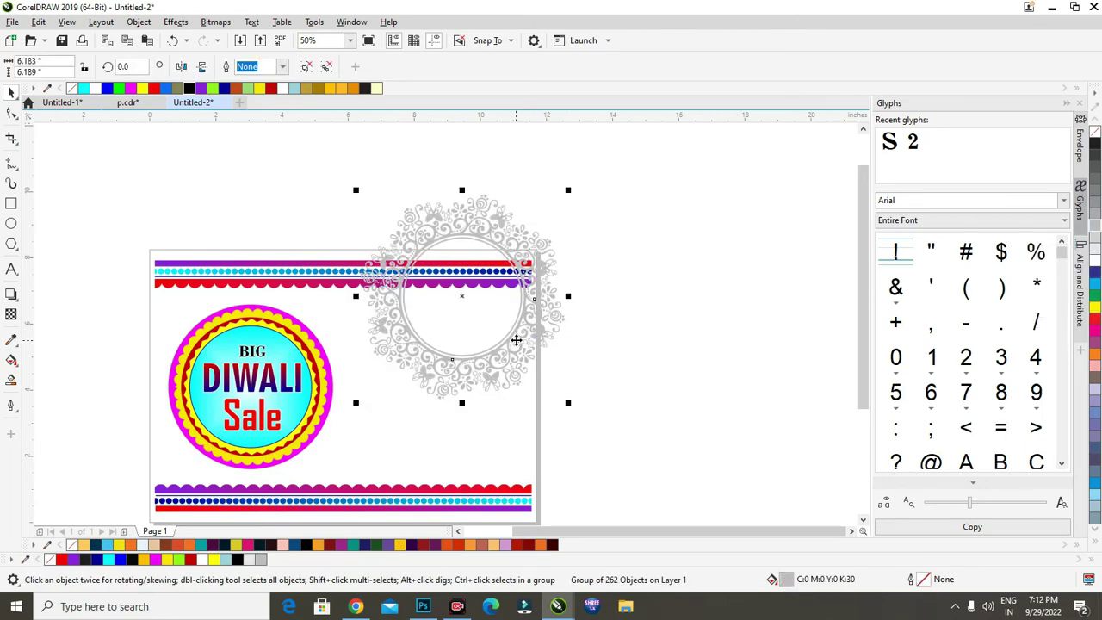
- PowerClip the floral ring ornament inside the banner rectangle
{"action": "right_click", "coordinate": [516, 339]}
{"action": "left_click", "coordinate": [586, 284]}
{"action": "left_click", "coordinate": [500, 418]}
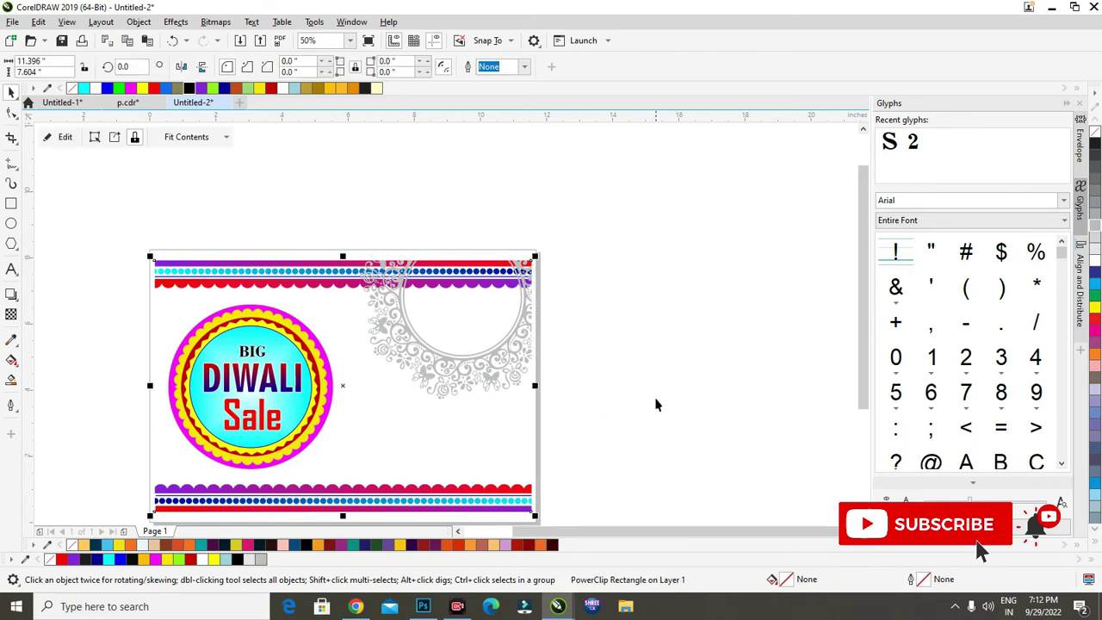
- Within the PowerClip, put the floral ornament behind the border strips, recolour it to 10% black and enlarge it slightly
{"action": "right_click", "coordinate": [517, 390]}
{"action": "left_click", "coordinate": [534, 179]}
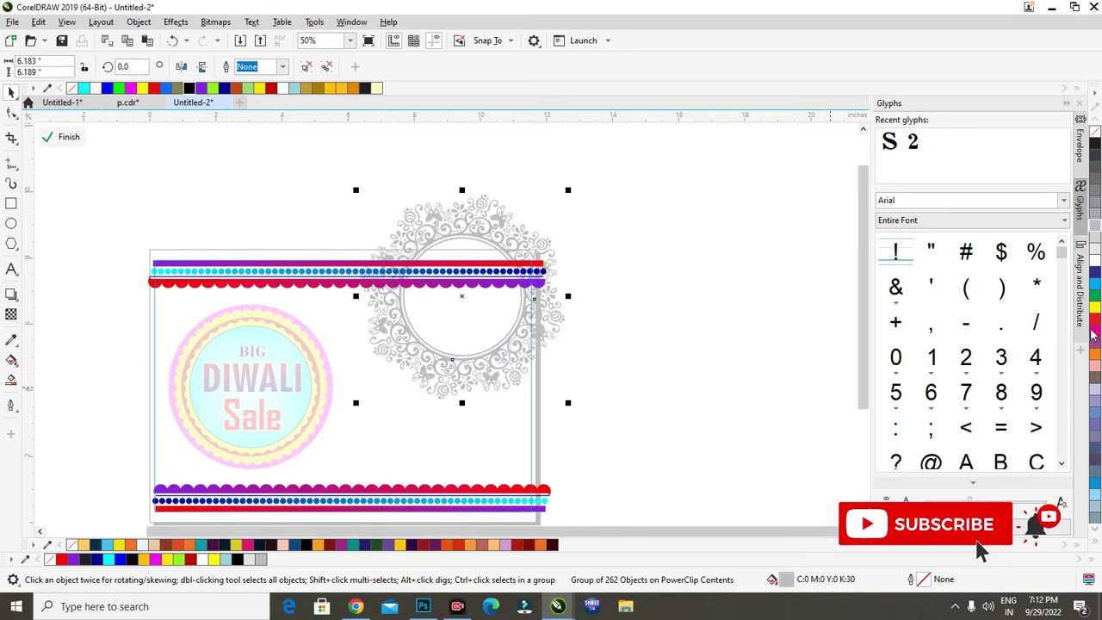
{"action": "left_click", "coordinate": [1093, 249]}
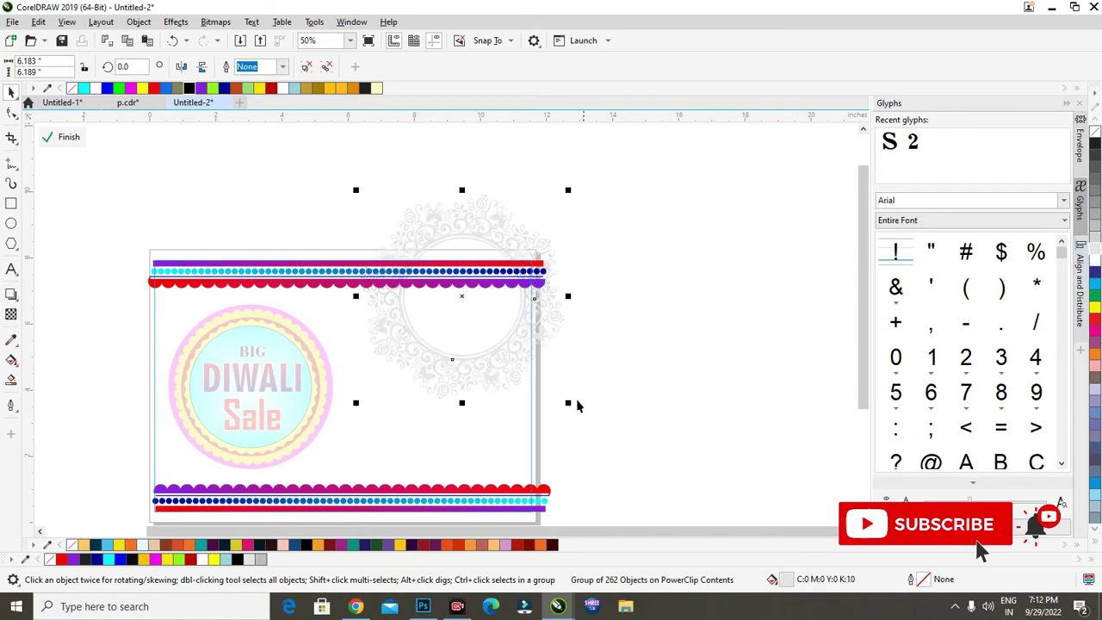
{"action": "left_click_drag", "start_coordinate": [566, 404], "coordinate": [577, 411]}
{"action": "left_click", "coordinate": [77, 153]}
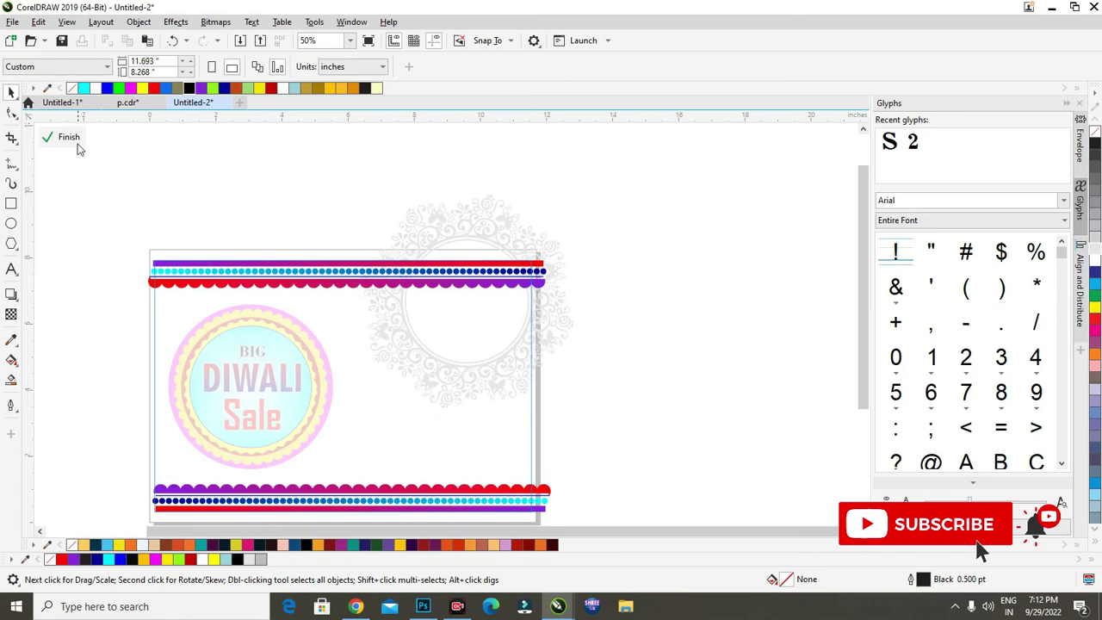
{"action": "left_click", "coordinate": [73, 137]}
{"action": "left_click", "coordinate": [602, 292]}
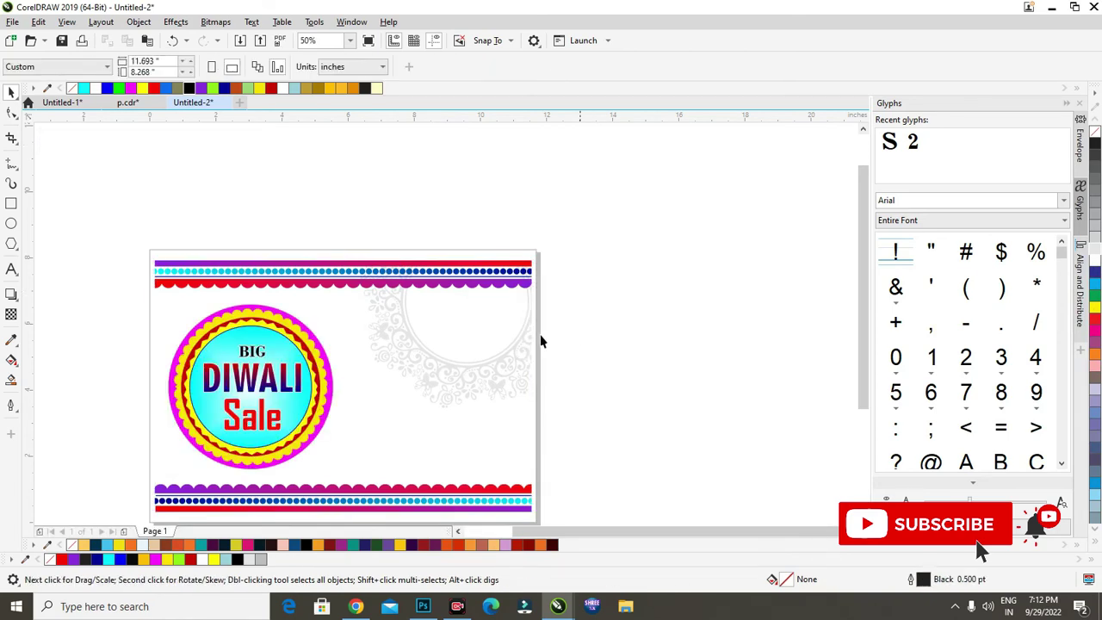
{"action": "left_click", "coordinate": [479, 344]}
{"action": "scroll", "coordinate": [437, 285], "scroll_direction": "down", "scroll_amount": 1}
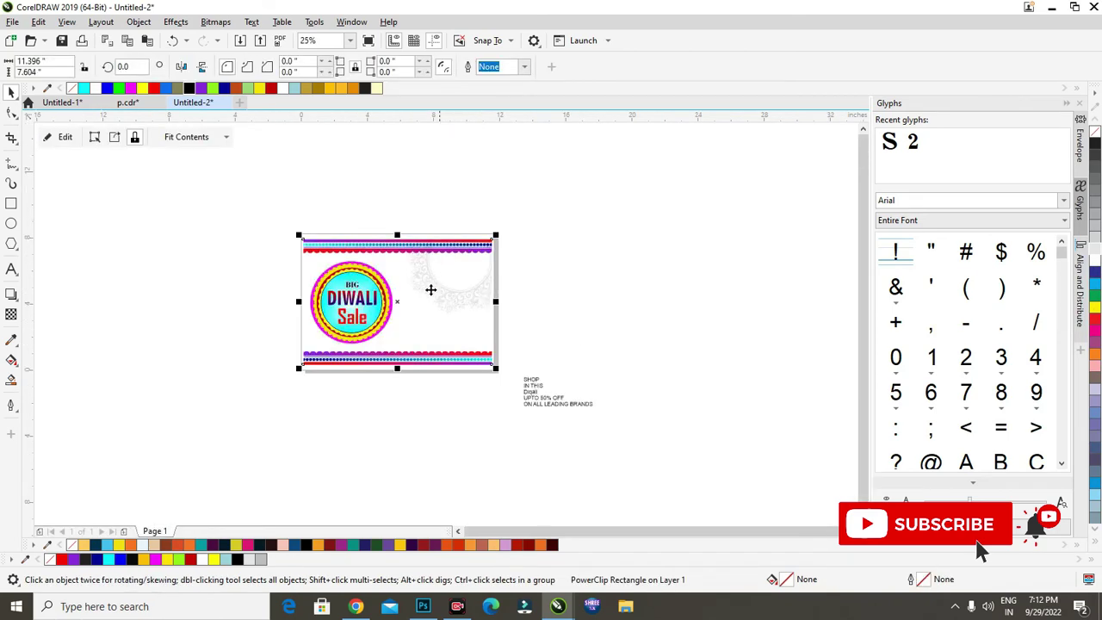
{"action": "scroll", "coordinate": [424, 290], "scroll_direction": "up", "scroll_amount": 1}
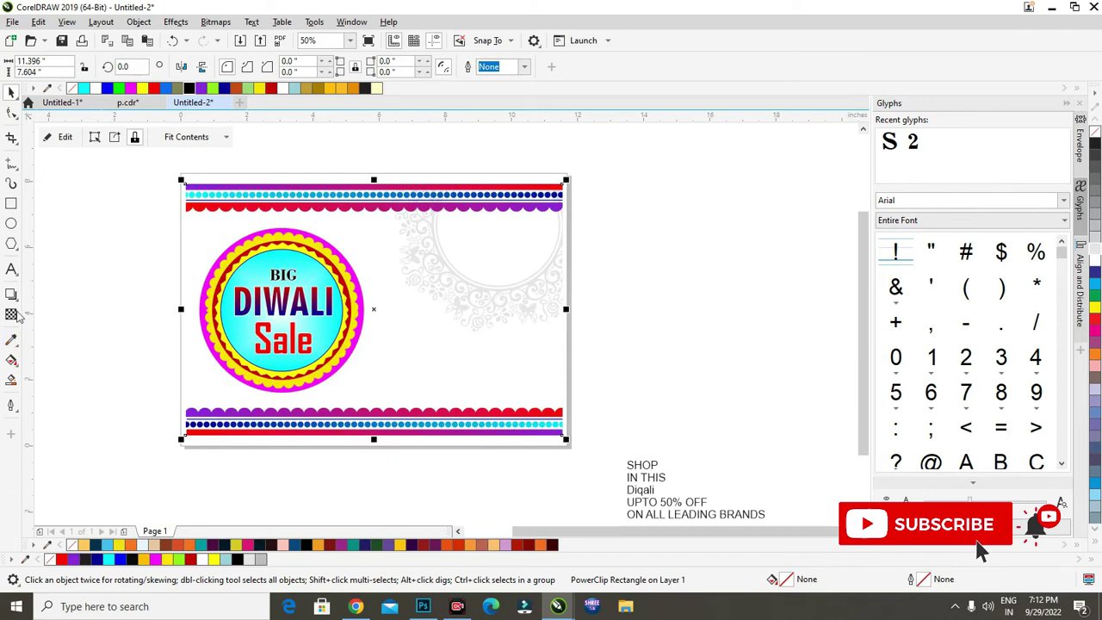
{"action": "left_click", "coordinate": [12, 362]}
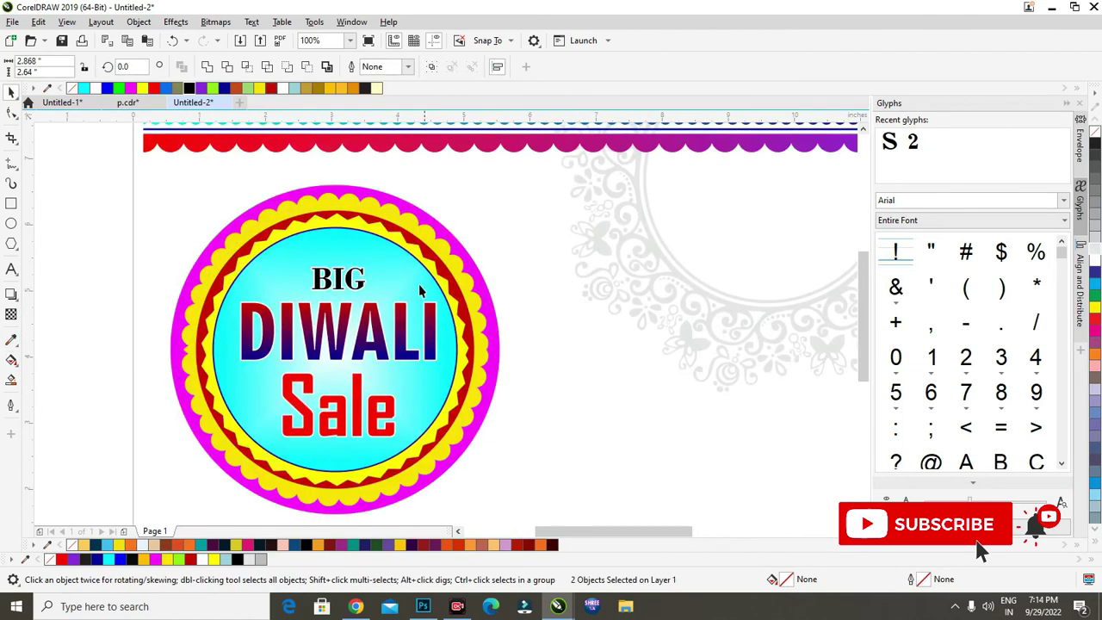
- Move the firecrackers image onto the banner at the lower right of the circular frame, just above the bottom border
{"action": "scroll", "coordinate": [420, 286], "scroll_direction": "down", "scroll_amount": 1}
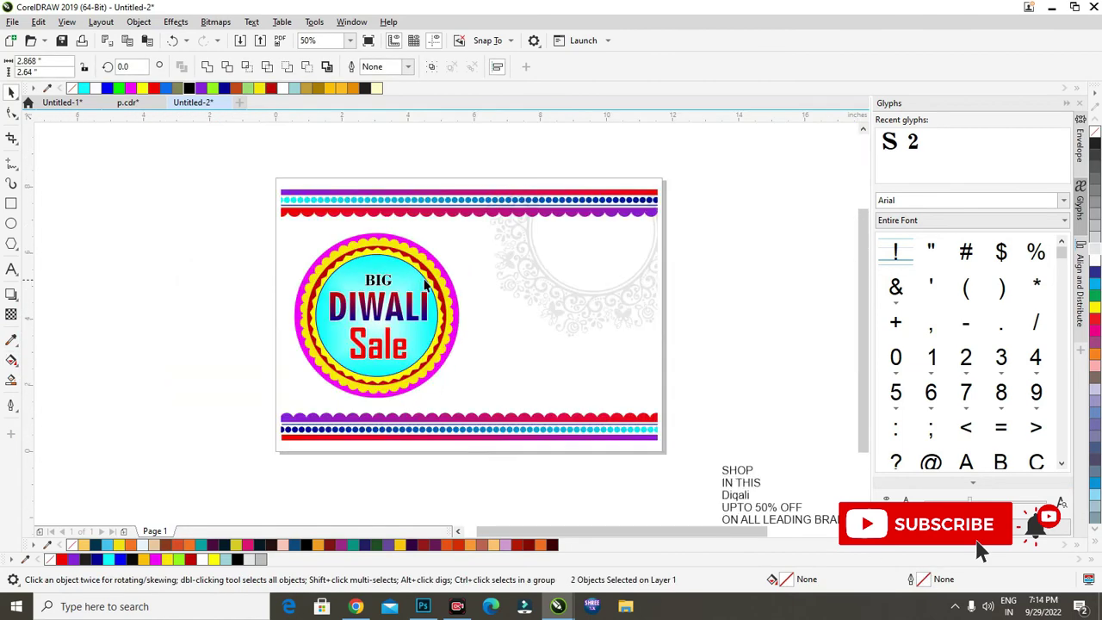
{"action": "left_click", "coordinate": [754, 302]}
{"action": "scroll", "coordinate": [644, 314], "scroll_direction": "down", "scroll_amount": 1}
{"action": "left_click_drag", "start_coordinate": [787, 419], "coordinate": [561, 359]}
{"action": "scroll", "coordinate": [566, 345], "scroll_direction": "up", "scroll_amount": 2}
{"action": "scroll", "coordinate": [560, 365], "scroll_direction": "down", "scroll_amount": 1}
{"action": "scroll", "coordinate": [752, 424], "scroll_direction": "down", "scroll_amount": 1}
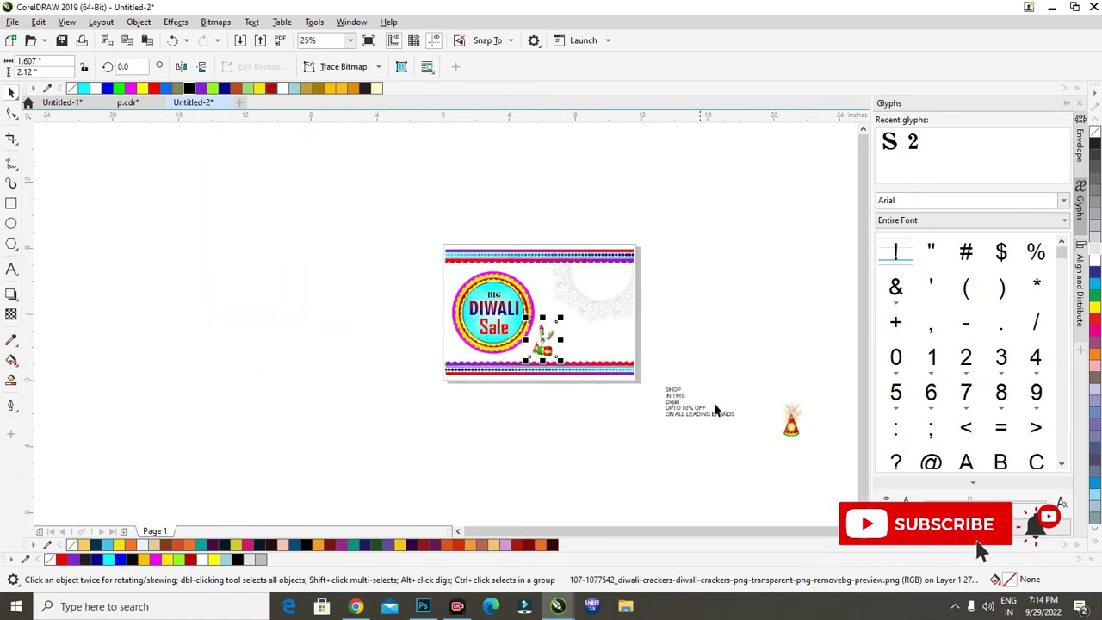
- Place the cone firework image at the circular frame's lower left and scale it to about 1.05 by 1.72 inches
{"action": "left_click_drag", "start_coordinate": [797, 426], "coordinate": [484, 293]}
{"action": "scroll", "coordinate": [490, 293], "scroll_direction": "up", "scroll_amount": 2}
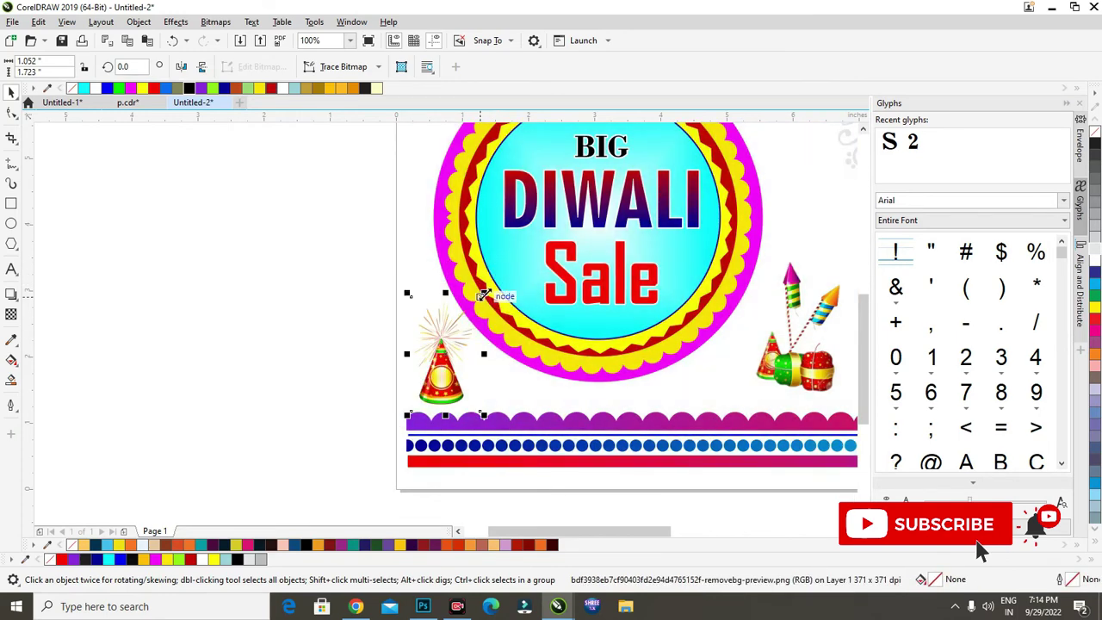
{"action": "left_click", "coordinate": [283, 317]}
{"action": "scroll", "coordinate": [461, 426], "scroll_direction": "down", "scroll_amount": 2}
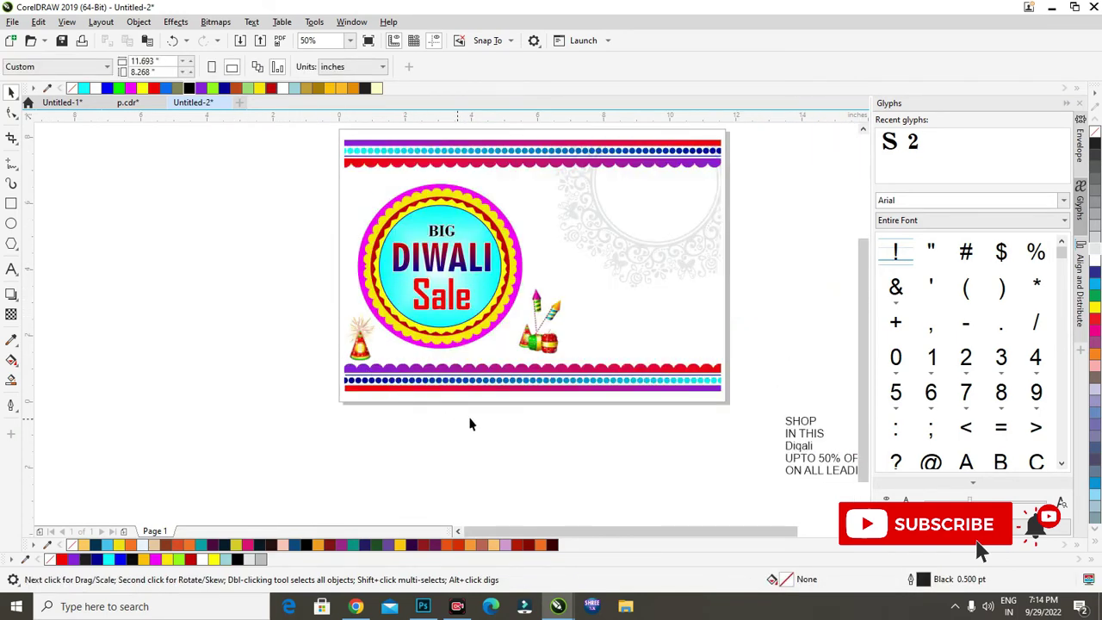
- Move the firecrackers image down slightly so its base meets the bottom scalloped border
{"action": "scroll", "coordinate": [543, 355], "scroll_direction": "up", "scroll_amount": 2}
{"action": "left_click_drag", "start_coordinate": [534, 343], "coordinate": [536, 358]}
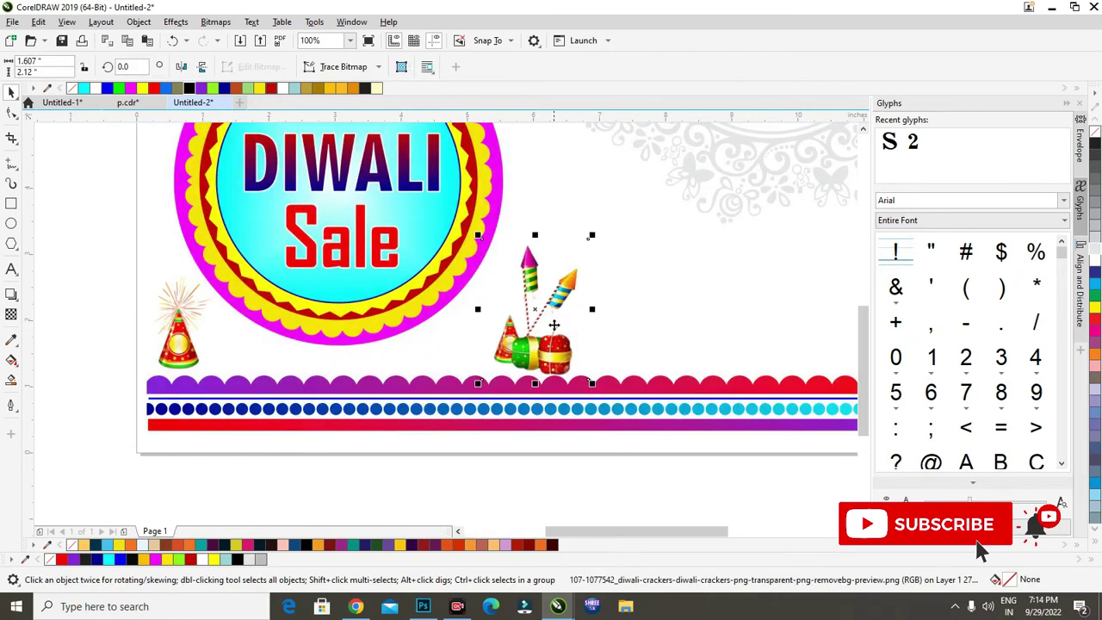
{"action": "scroll", "coordinate": [536, 358], "scroll_direction": "down", "scroll_amount": 2}
- Place the offer text block in the banner's lower right and scale it to about 3.73 by 1.56 inches
{"action": "left_click_drag", "start_coordinate": [810, 413], "coordinate": [757, 269]}
{"action": "scroll", "coordinate": [635, 259], "scroll_direction": "down", "scroll_amount": 1}
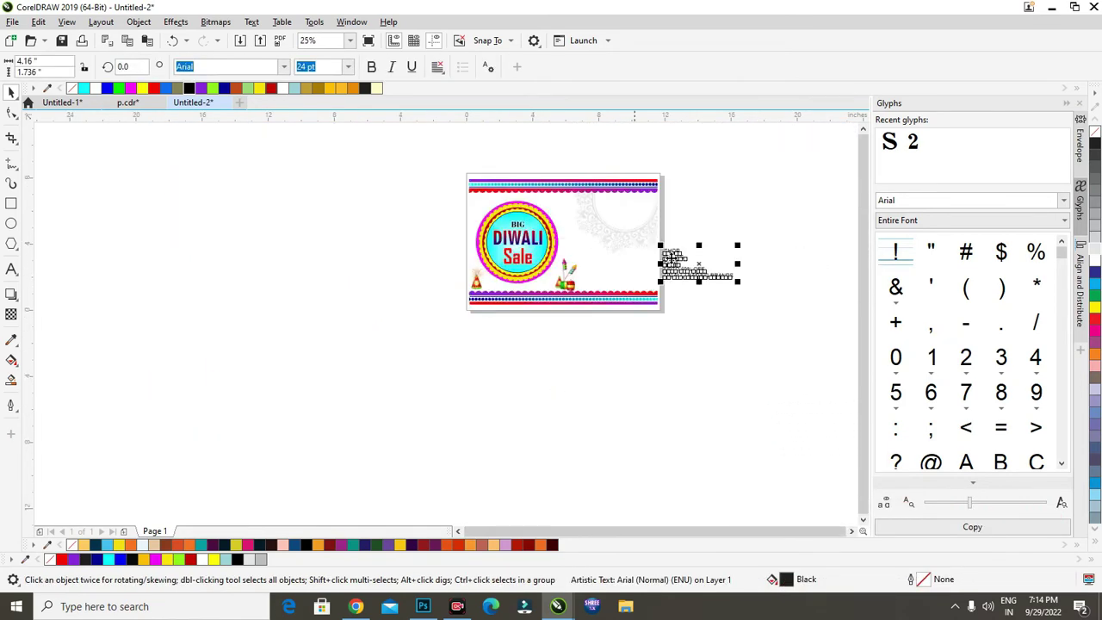
{"action": "scroll", "coordinate": [698, 258], "scroll_direction": "up", "scroll_amount": 1}
{"action": "left_click_drag", "start_coordinate": [774, 234], "coordinate": [785, 227]}
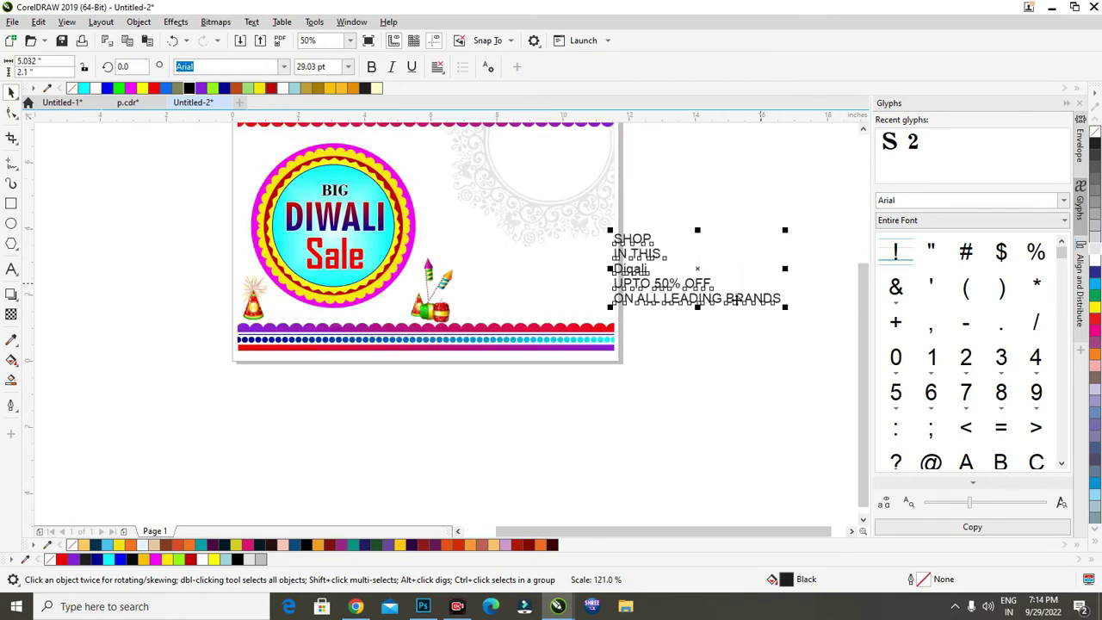
{"action": "left_click_drag", "start_coordinate": [699, 300], "coordinate": [591, 310]}
{"action": "scroll", "coordinate": [626, 316], "scroll_direction": "up", "scroll_amount": 1}
{"action": "left_click_drag", "start_coordinate": [676, 297], "coordinate": [591, 310]}
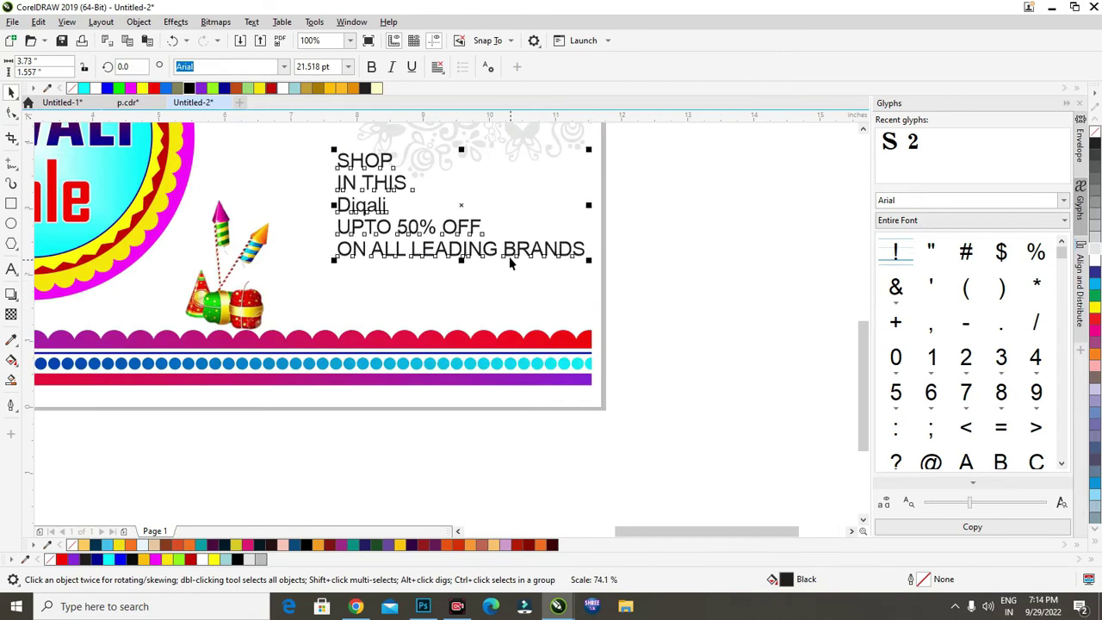
{"action": "left_click_drag", "start_coordinate": [515, 261], "coordinate": [511, 285]}
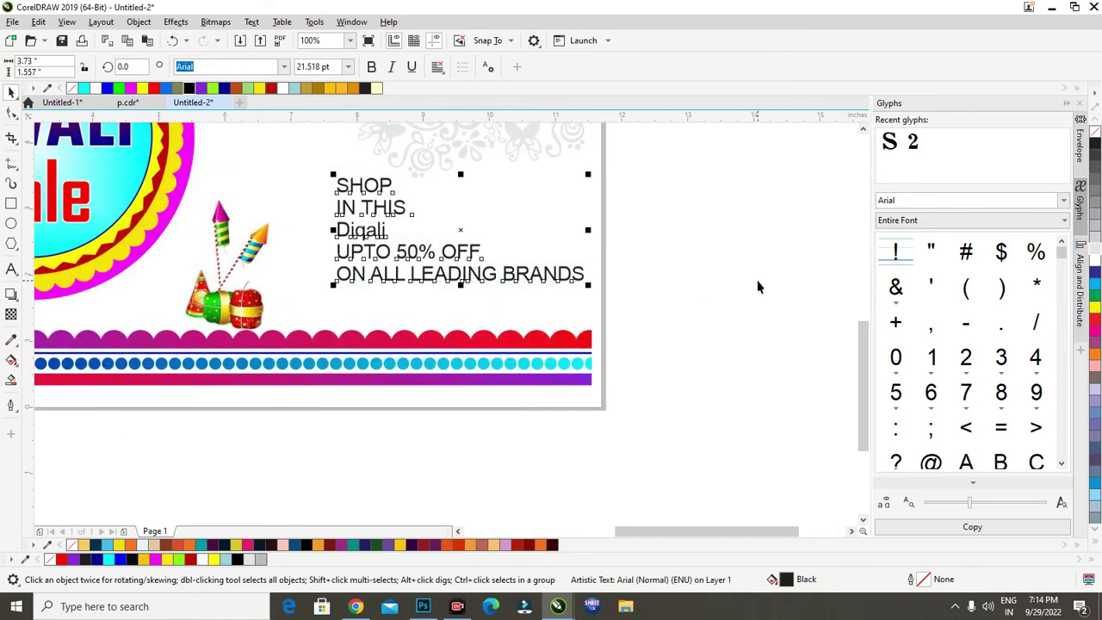
- Correct the misspelled word Diqali in the offer text to Diwali
{"action": "left_click", "coordinate": [622, 270]}
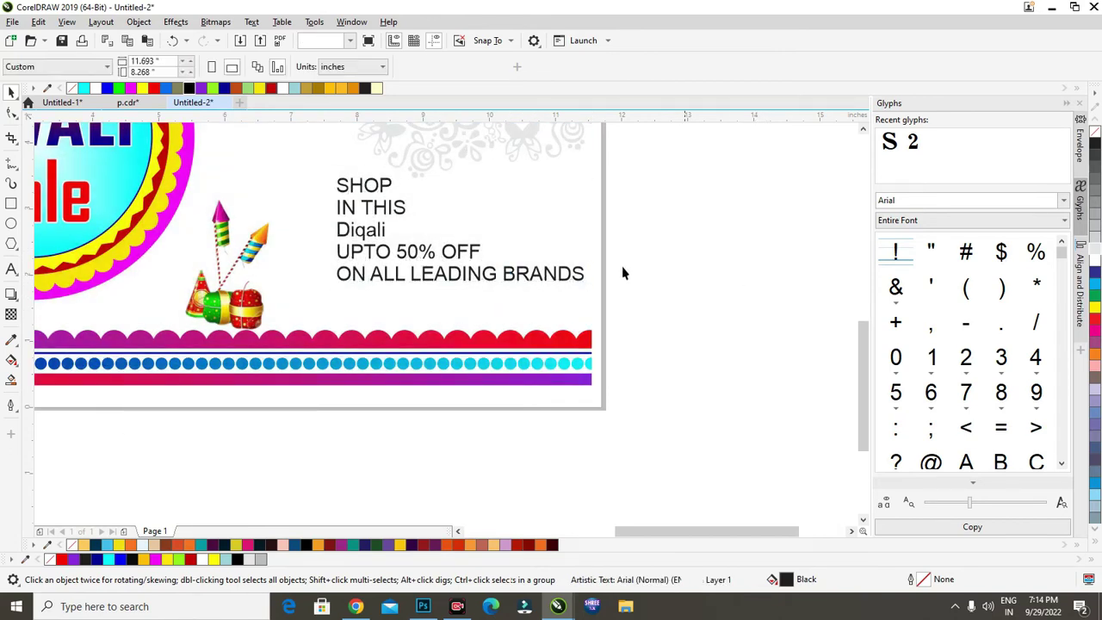
{"action": "left_click", "coordinate": [366, 234]}
{"action": "double_click", "coordinate": [364, 234]}
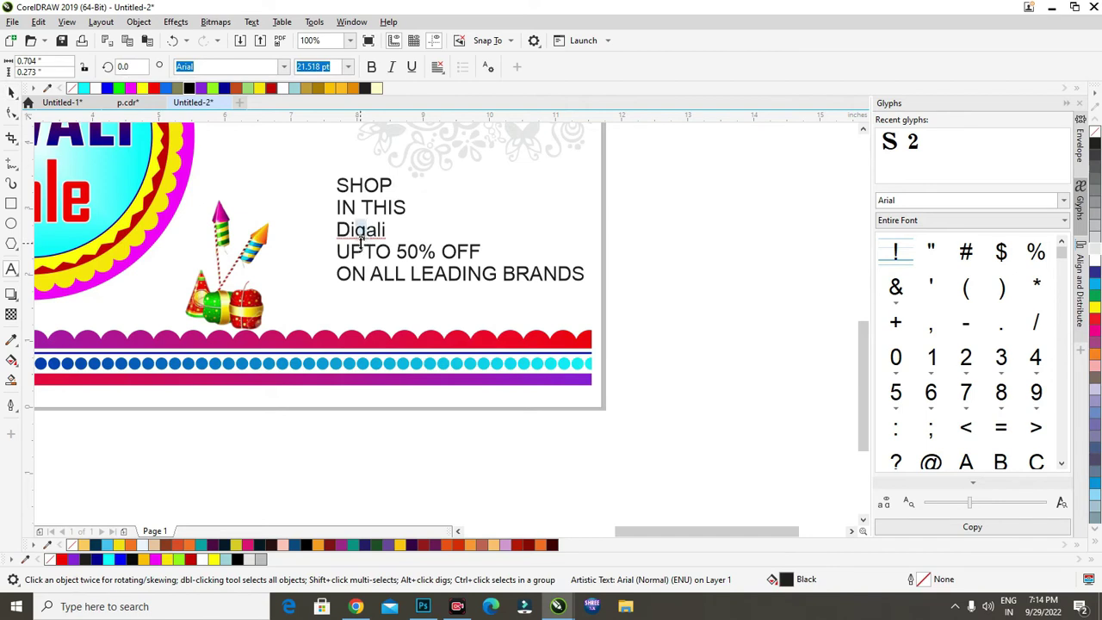
{"action": "type", "text": "w"}
{"action": "left_click", "coordinate": [11, 92]}
{"action": "left_click", "coordinate": [654, 287]}
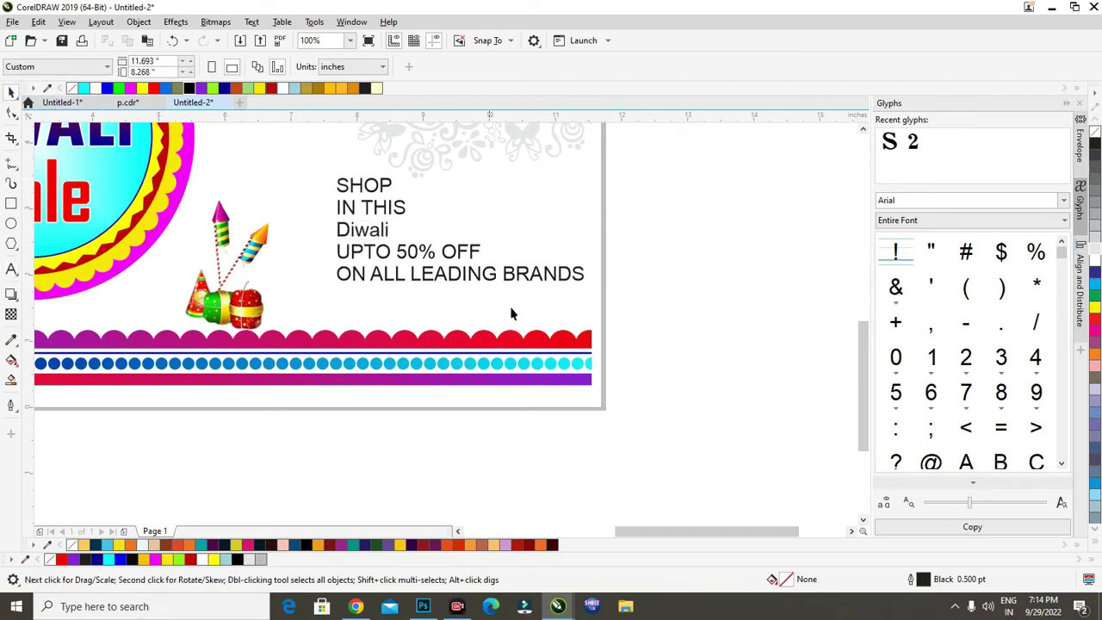
- Separate the offer text into individual lines and move SHOP and IN THIS up to open a gap above Diwali
{"action": "scroll", "coordinate": [511, 314], "scroll_direction": "down", "scroll_amount": 1}
{"action": "scroll", "coordinate": [453, 232], "scroll_direction": "up", "scroll_amount": 1}
{"action": "left_click", "coordinate": [451, 287]}
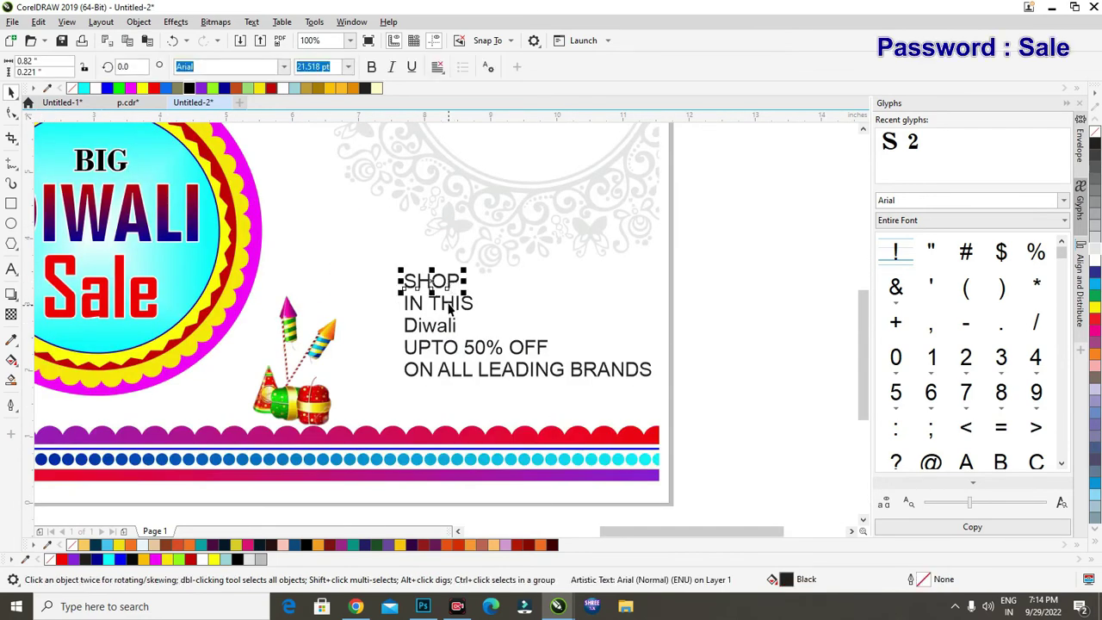
{"action": "left_click", "coordinate": [449, 306], "text": "shift"}
{"action": "left_click_drag", "start_coordinate": [449, 306], "coordinate": [451, 251]}
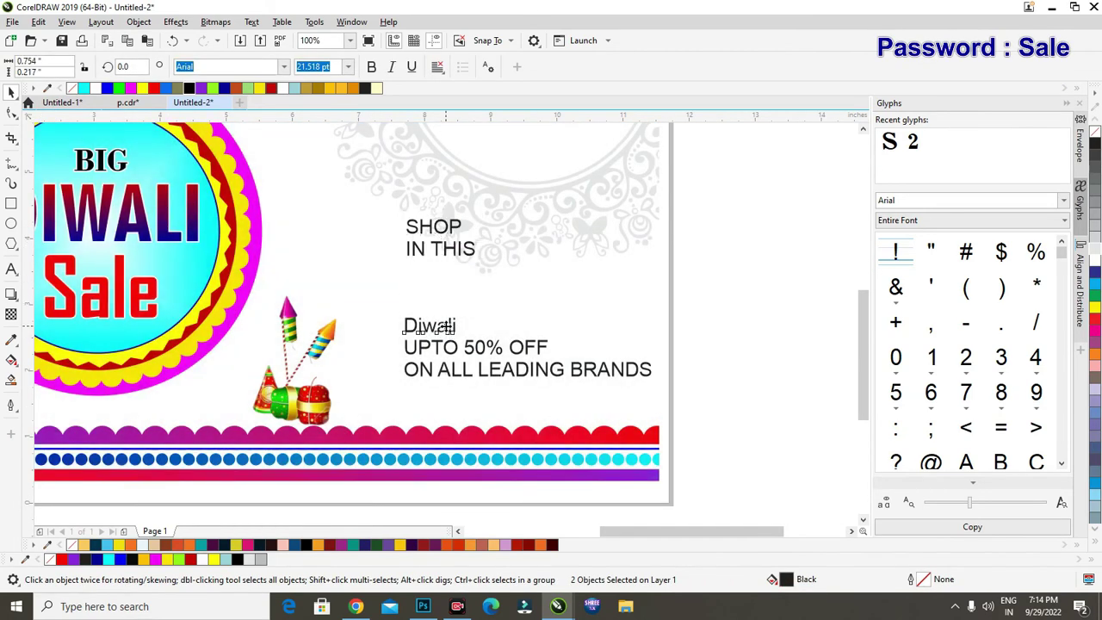
- Enlarge the word Diwali to about 2.66 by 0.77 inches so it fills the gap below IN THIS
{"action": "left_click", "coordinate": [448, 324]}
{"action": "left_click_drag", "start_coordinate": [459, 313], "coordinate": [586, 261]}
{"action": "left_click_drag", "start_coordinate": [583, 319], "coordinate": [584, 312]}
- Centre the other lines around Diwali, shrinking ON ALL LEADING BRANDS to about 17.25 pt and enlarging SHOP
{"action": "left_click_drag", "start_coordinate": [516, 349], "coordinate": [546, 391]}
{"action": "left_click", "coordinate": [692, 337]}
{"action": "left_click_drag", "start_coordinate": [658, 403], "coordinate": [546, 382]}
{"action": "left_click", "coordinate": [755, 331]}
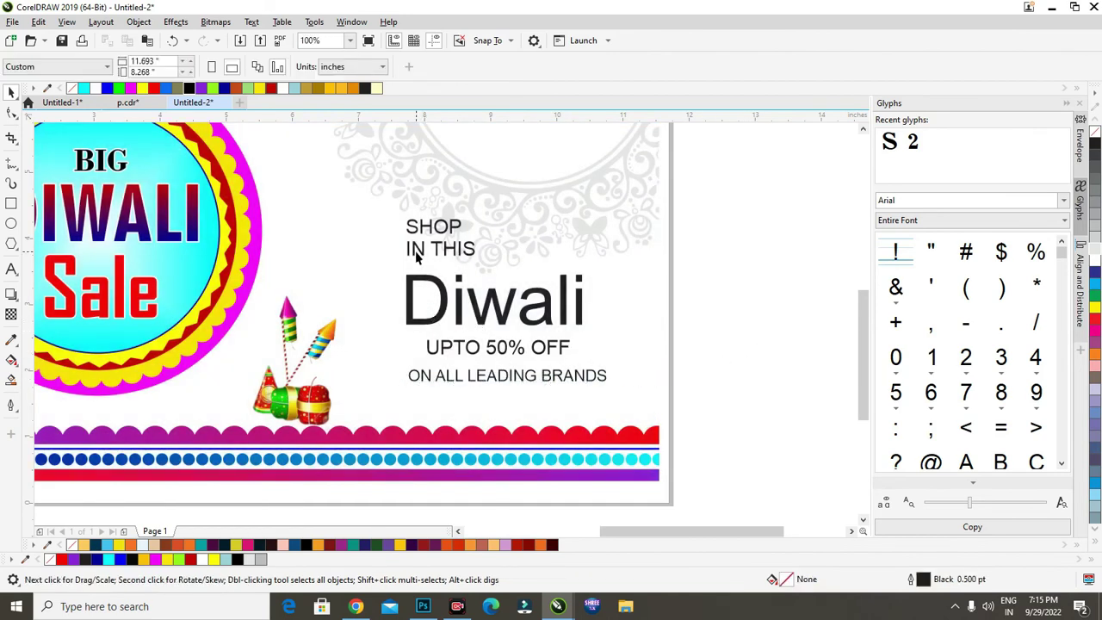
{"action": "left_click_drag", "start_coordinate": [417, 254], "coordinate": [503, 229]}
- Set the word Diwali in Brush Script MT and enlarge it to about 95 pt
{"action": "left_click", "coordinate": [509, 309]}
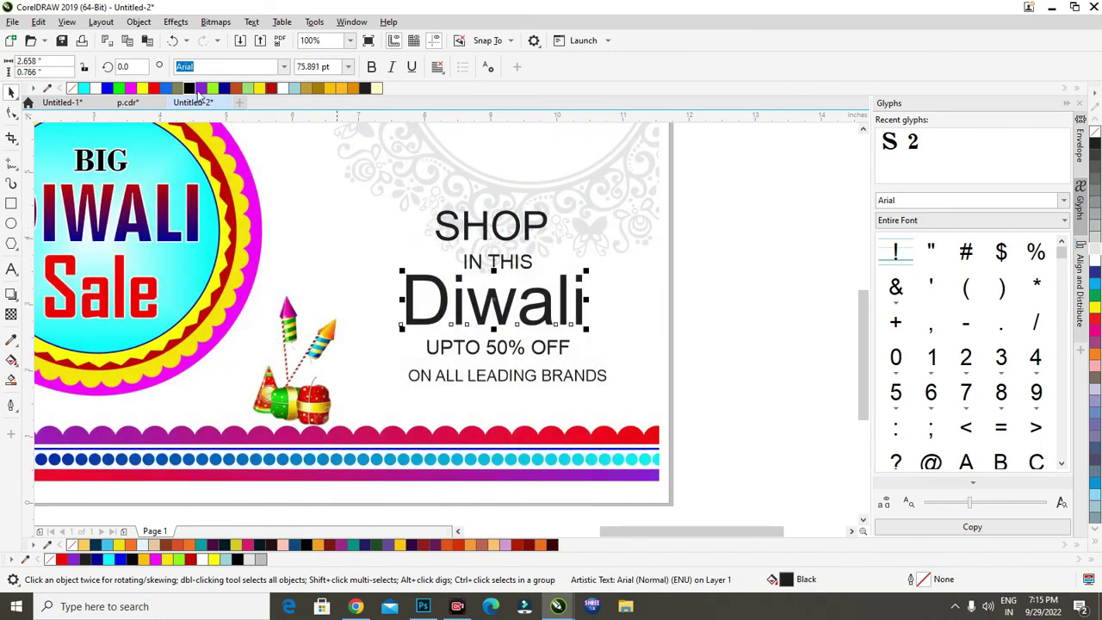
{"action": "left_click", "coordinate": [283, 69]}
{"action": "scroll", "coordinate": [278, 361], "scroll_direction": "down", "scroll_amount": 5}
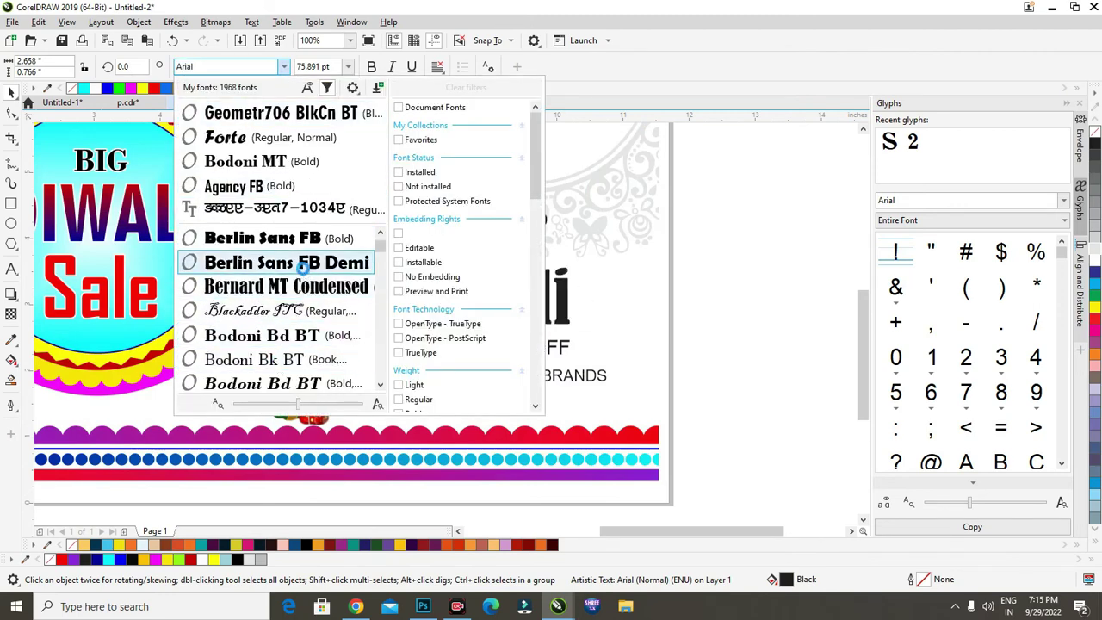
{"action": "scroll", "coordinate": [301, 323], "scroll_direction": "down", "scroll_amount": 2}
{"action": "scroll", "coordinate": [302, 332], "scroll_direction": "down", "scroll_amount": 4}
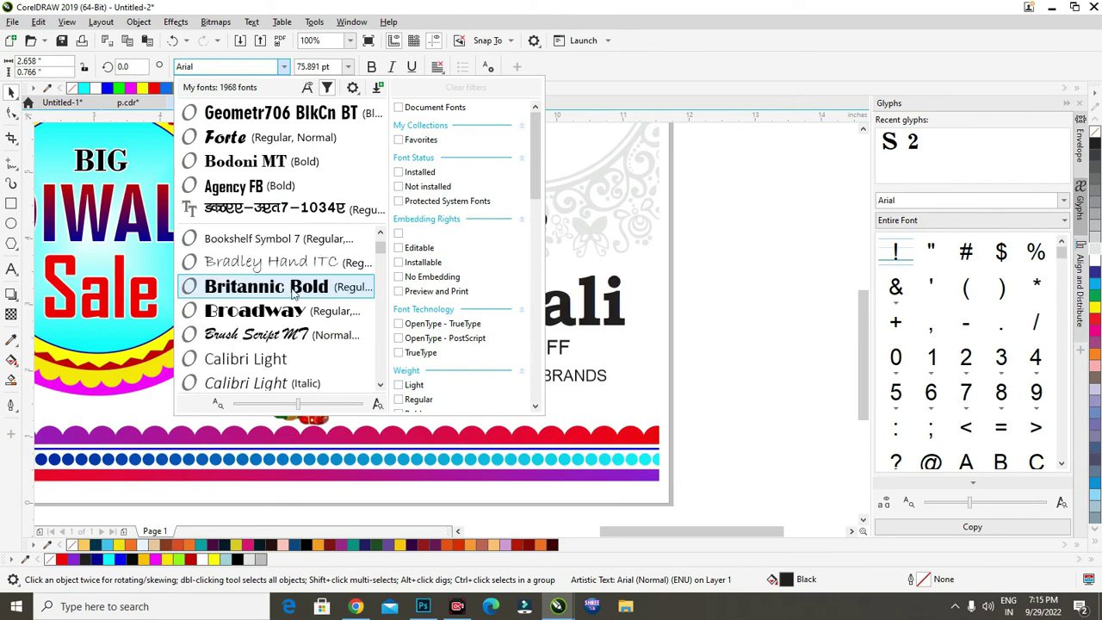
{"action": "left_click", "coordinate": [272, 336]}
{"action": "left_click", "coordinate": [552, 293]}
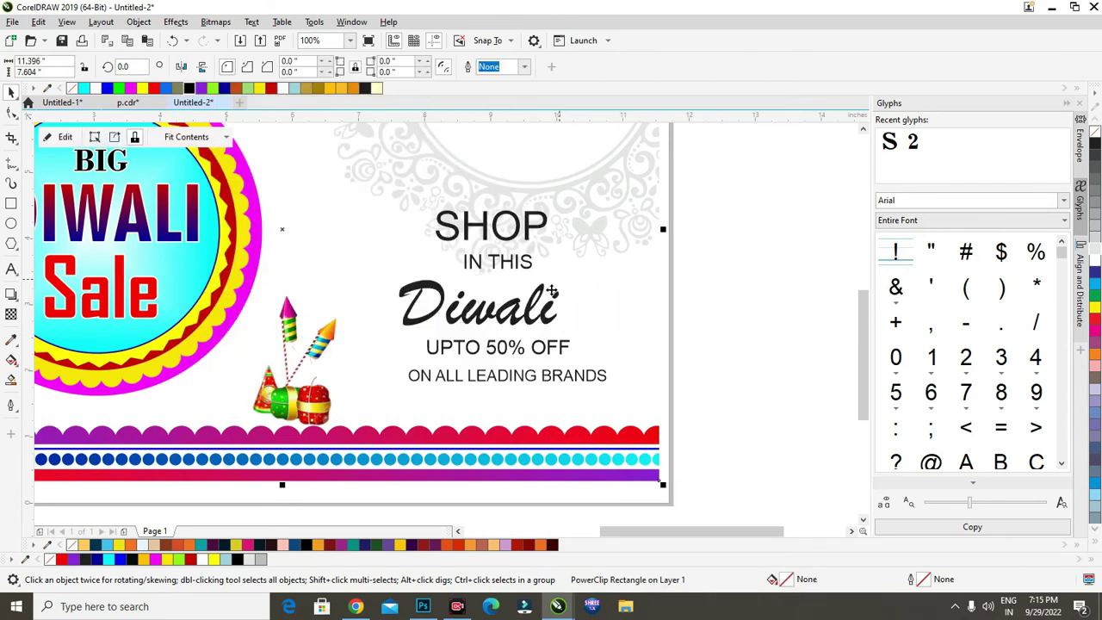
{"action": "left_click", "coordinate": [539, 296]}
{"action": "left_click_drag", "start_coordinate": [564, 278], "coordinate": [606, 263]}
{"action": "left_click", "coordinate": [587, 363]}
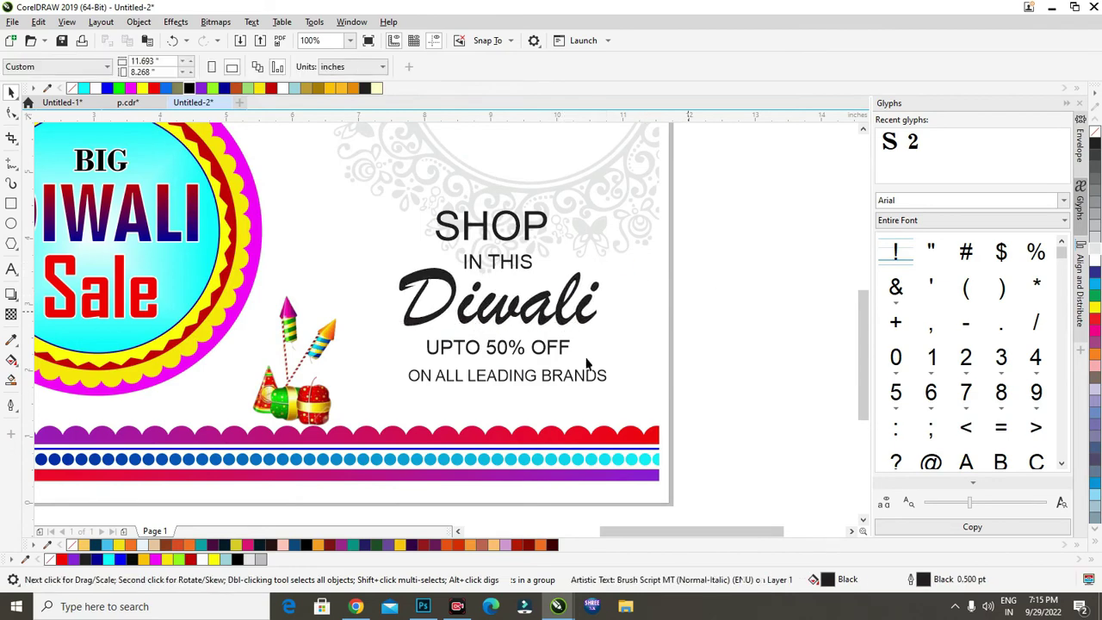
- Nudge ON ALL LEADING BRANDS and Diwali sideways to line them up with the other offer lines
{"action": "left_click_drag", "start_coordinate": [519, 375], "coordinate": [517, 373]}
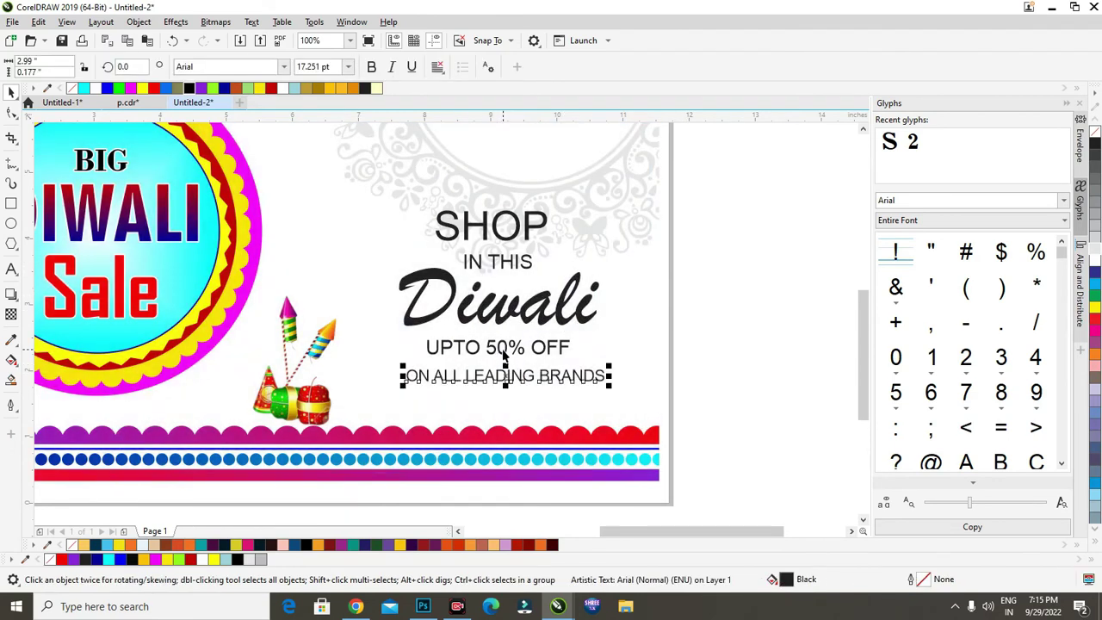
{"action": "left_click", "coordinate": [508, 355]}
{"action": "left_click", "coordinate": [732, 359]}
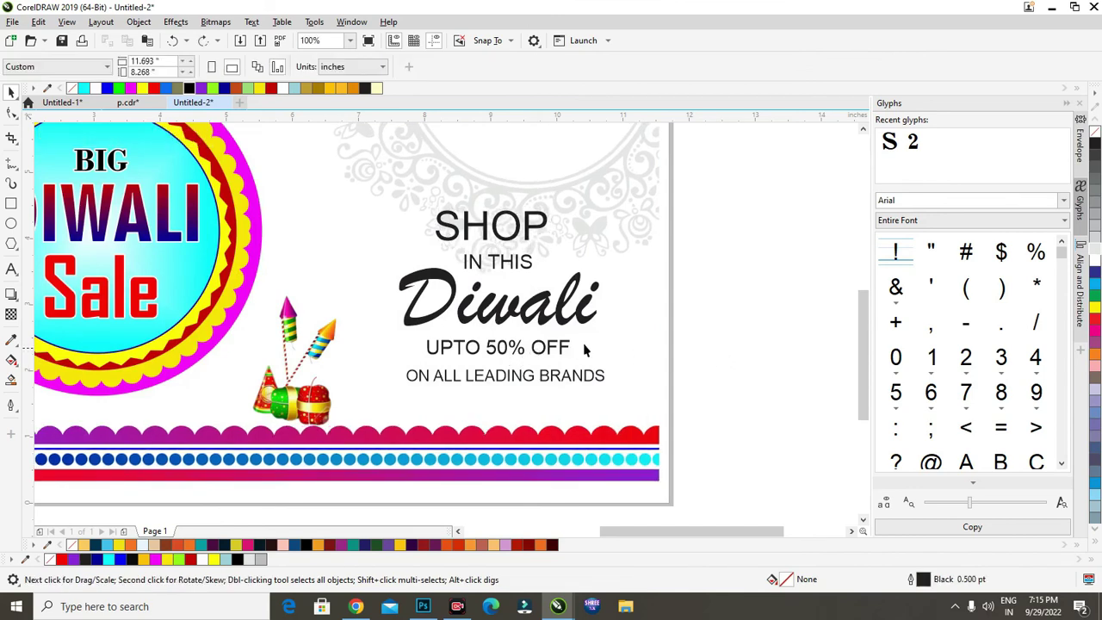
{"action": "left_click_drag", "start_coordinate": [569, 321], "coordinate": [564, 319]}
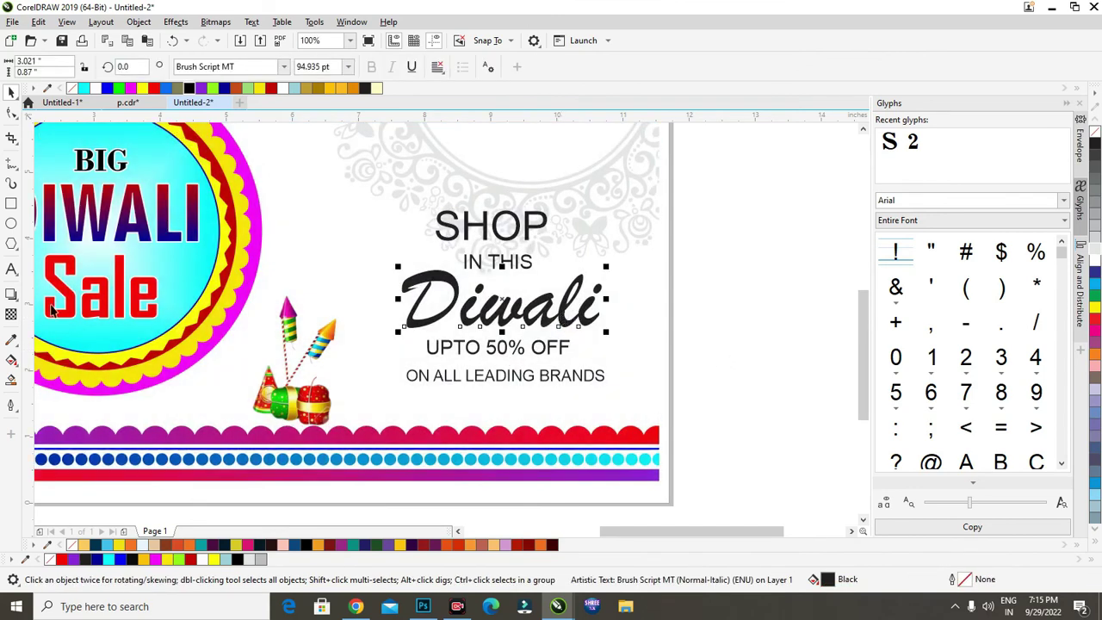
- Give the word Diwali a horizontal fountain fill running from red to purple
{"action": "left_click", "coordinate": [11, 362]}
{"action": "left_click_drag", "start_coordinate": [408, 310], "coordinate": [587, 310]}
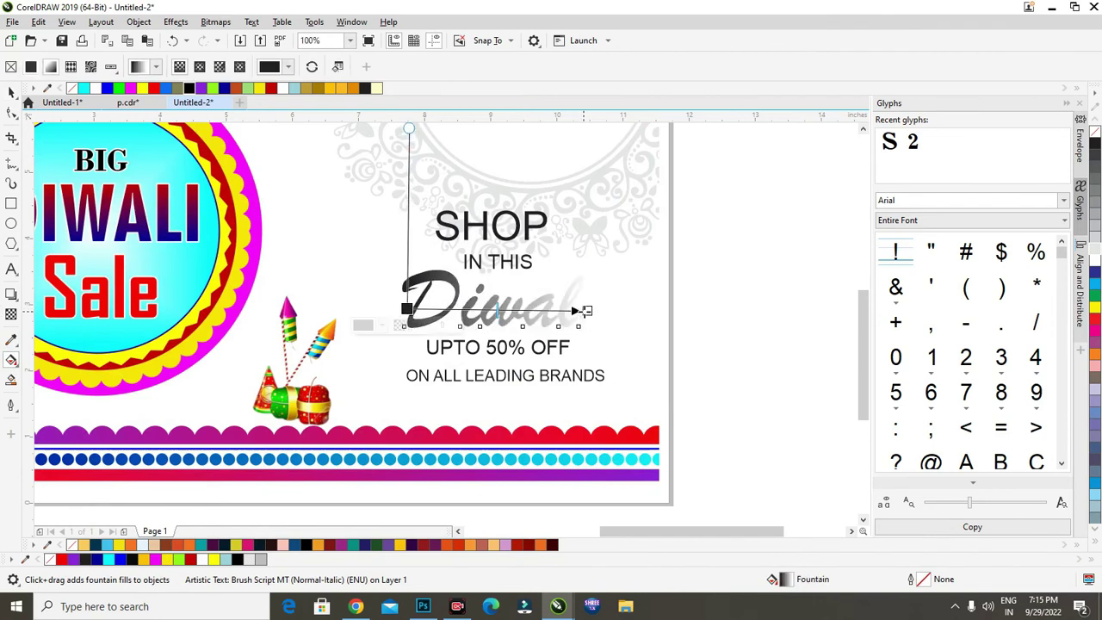
{"action": "left_click", "coordinate": [201, 88]}
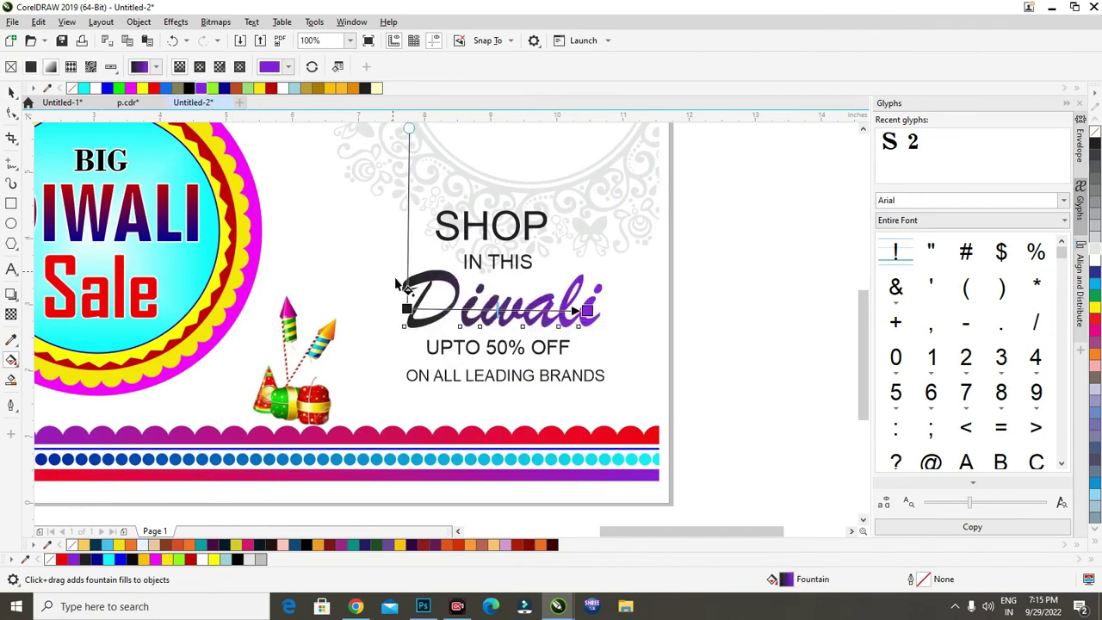
{"action": "left_click", "coordinate": [147, 89]}
{"action": "left_click", "coordinate": [131, 89]}
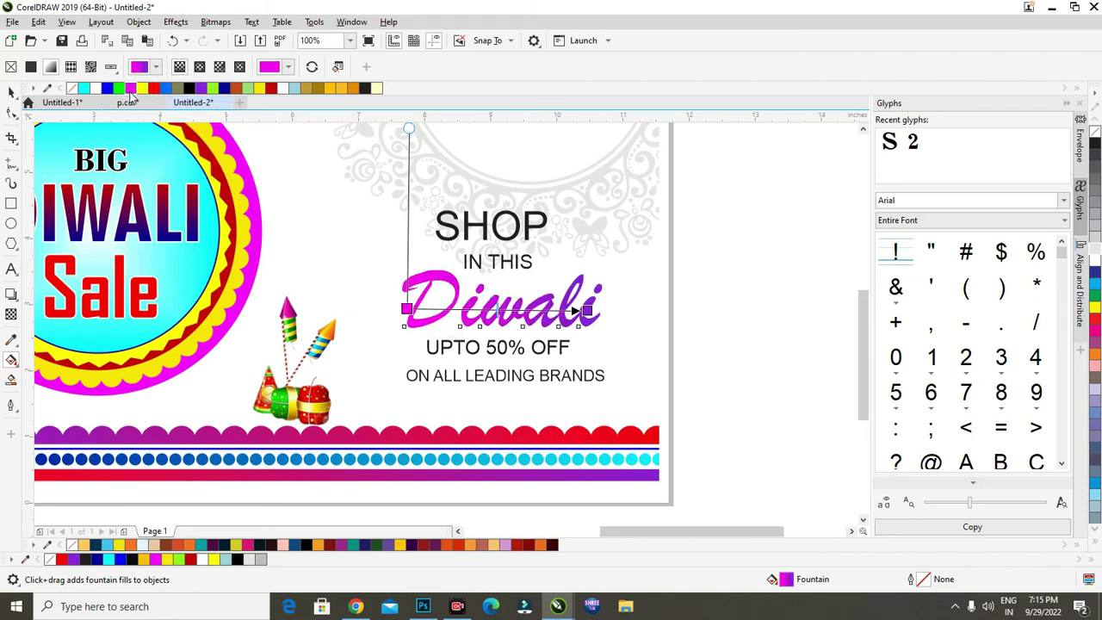
{"action": "left_click", "coordinate": [154, 89]}
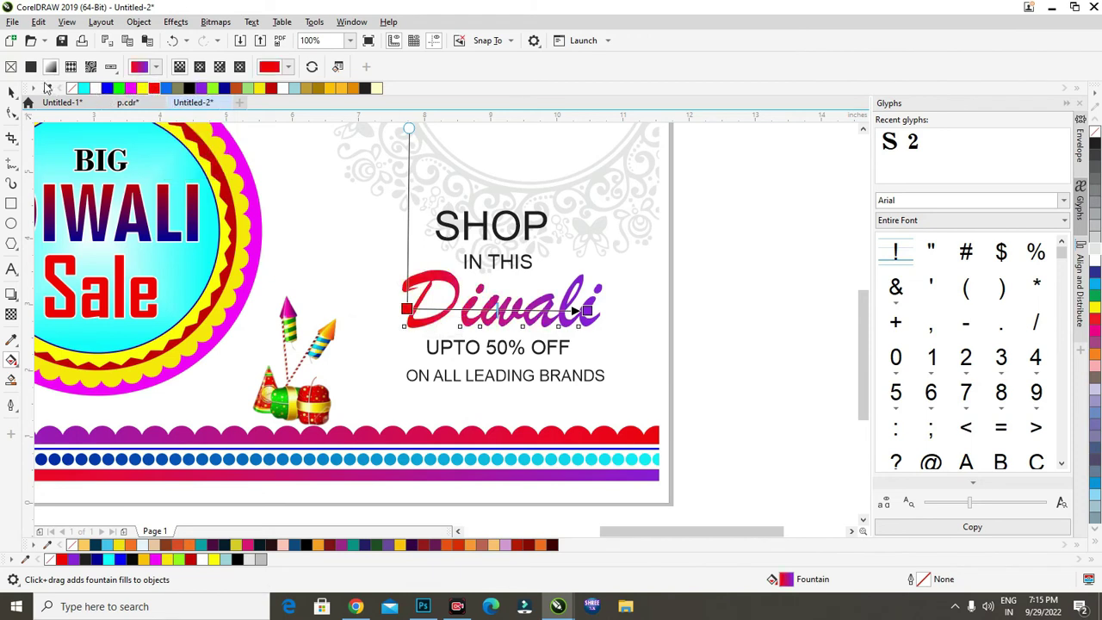
{"action": "left_click", "coordinate": [11, 92]}
{"action": "left_click", "coordinate": [555, 336]}
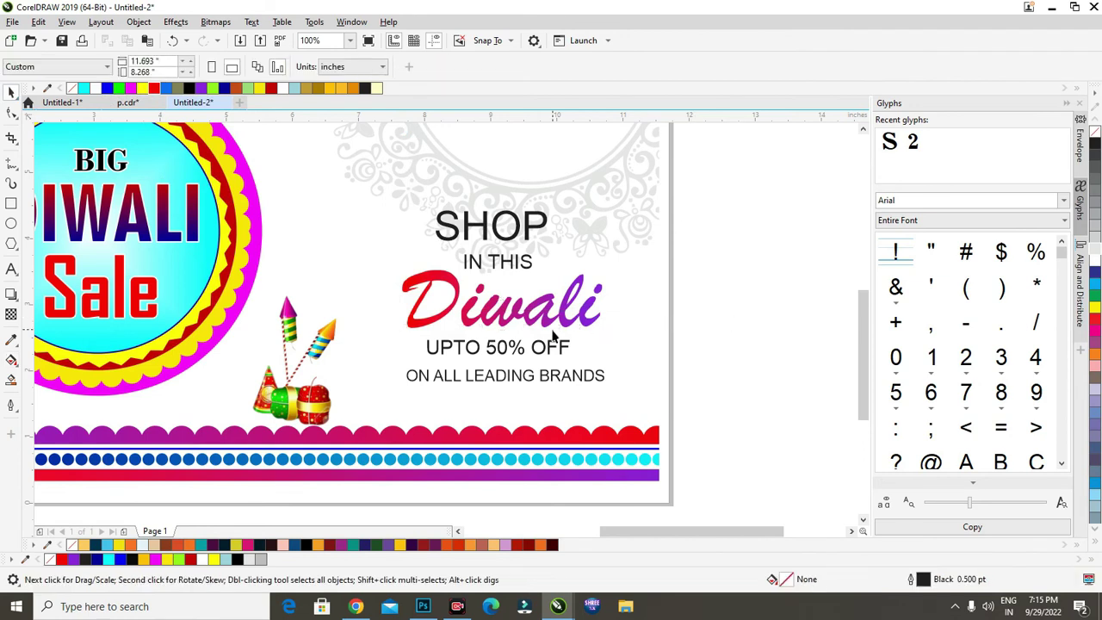
- Split UPTO 50% OFF into separate words and make 50% bold
{"action": "left_click", "coordinate": [520, 379]}
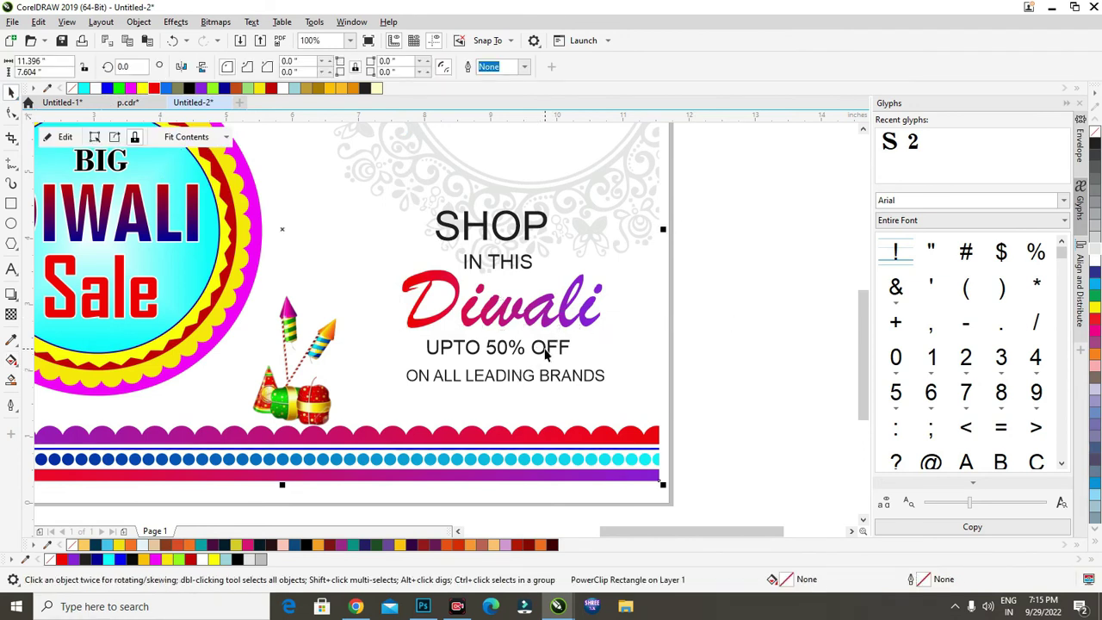
{"action": "left_click", "coordinate": [545, 352]}
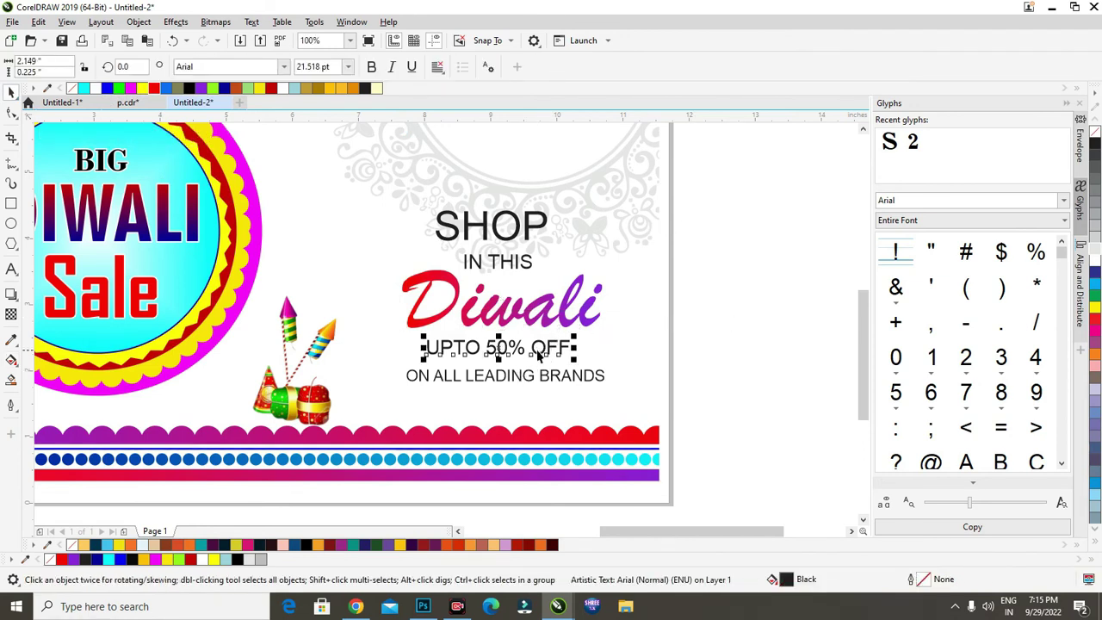
{"action": "left_click", "coordinate": [718, 365]}
{"action": "scroll", "coordinate": [555, 353], "scroll_direction": "up", "scroll_amount": 2}
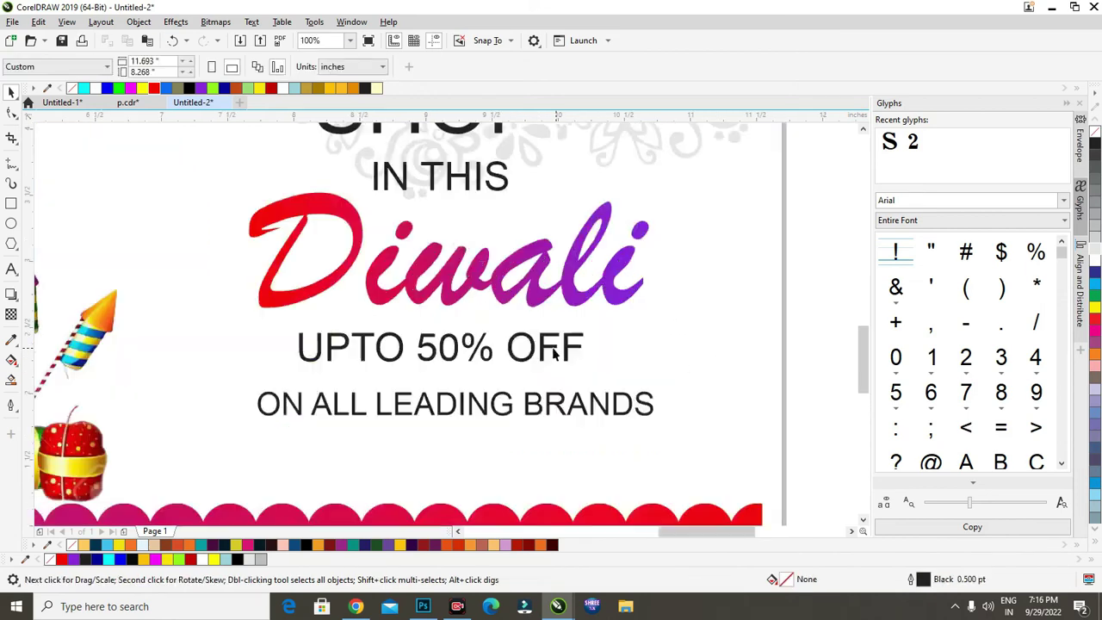
{"action": "left_click", "coordinate": [479, 353]}
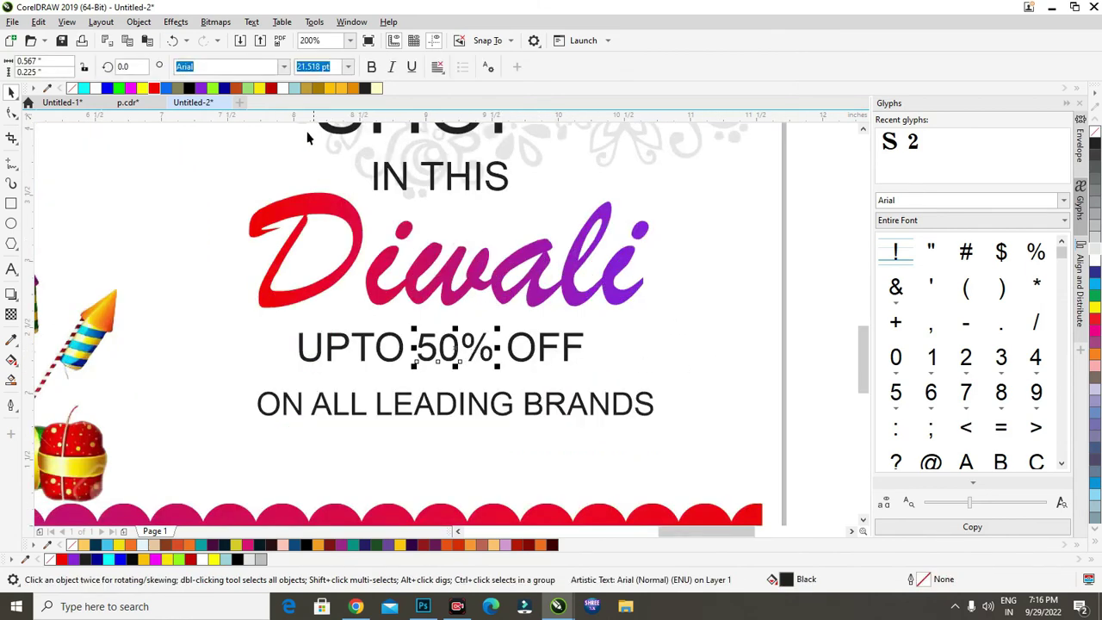
{"action": "left_click", "coordinate": [372, 67]}
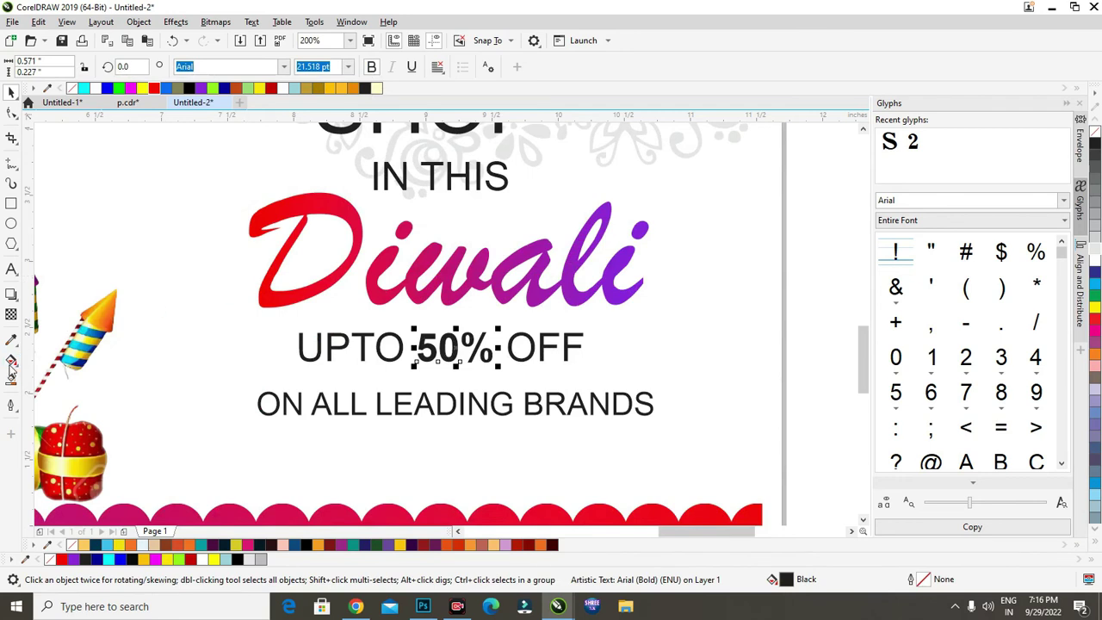
- Copy the red-to-purple gradient fill from Diwali to the 50% text
{"action": "left_click", "coordinate": [12, 361]}
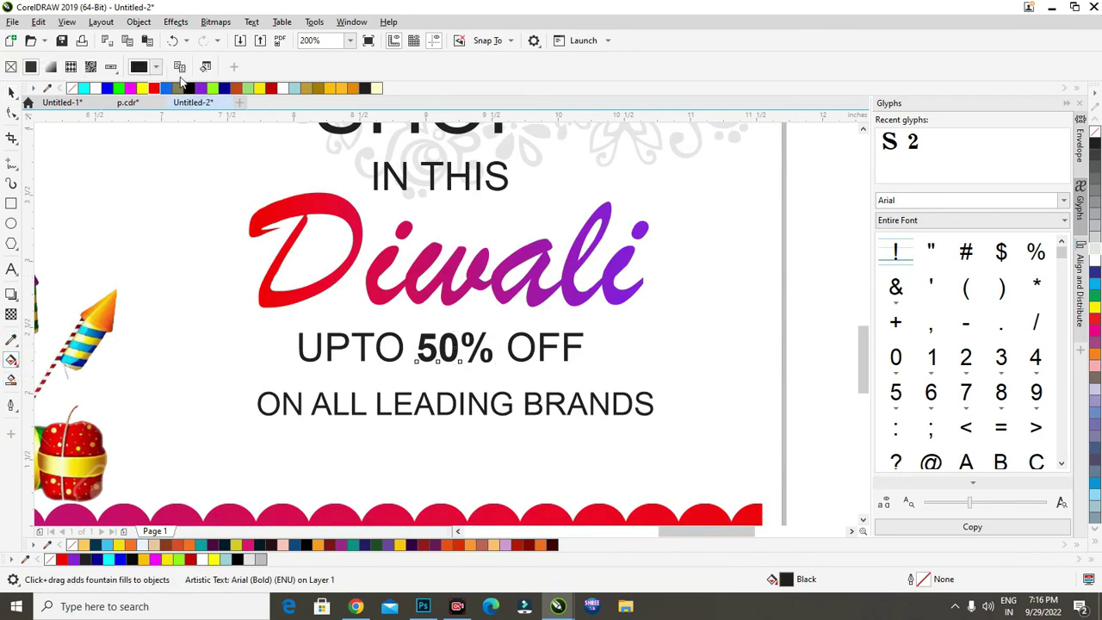
{"action": "left_click_drag", "start_coordinate": [400, 293], "coordinate": [444, 321]}
{"action": "key", "text": "space"}
{"action": "scroll", "coordinate": [549, 398], "scroll_direction": "down", "scroll_amount": 2}
{"action": "left_click", "coordinate": [704, 392]}
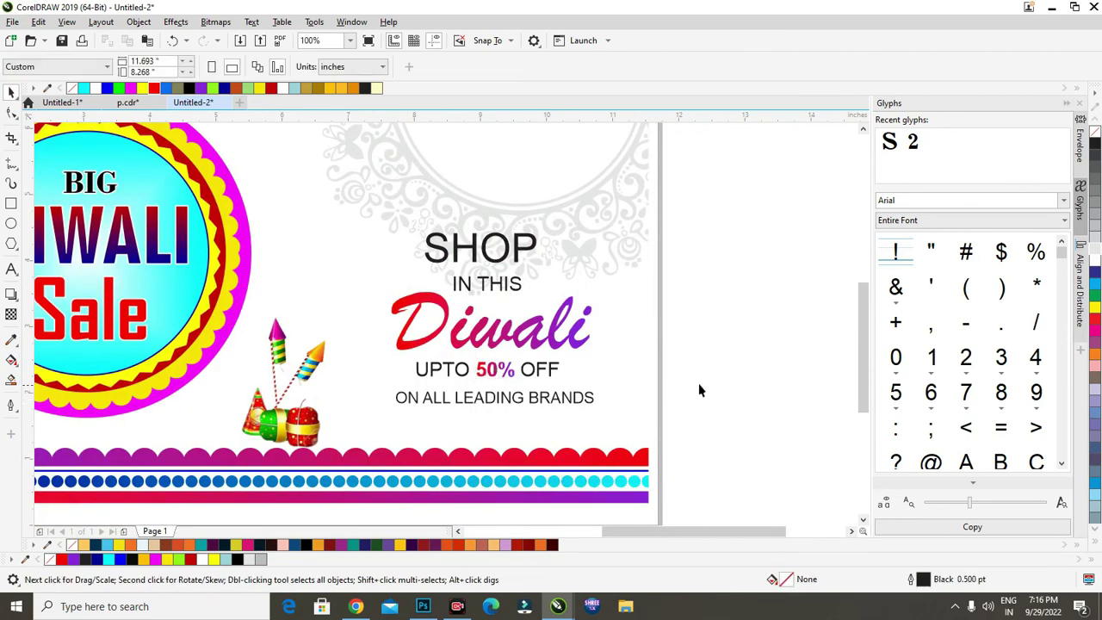
- Colour the ON ALL LEADING BRANDS line dark blue
{"action": "left_click", "coordinate": [582, 402]}
{"action": "left_click", "coordinate": [226, 88]}
{"action": "left_click", "coordinate": [748, 325]}
- Shift SHOP and IN THIS slightly down and right so they sit closer to Diwali
{"action": "left_click_drag", "start_coordinate": [412, 230], "coordinate": [412, 228]}
{"action": "left_click_drag", "start_coordinate": [507, 255], "coordinate": [512, 255]}
{"action": "left_click", "coordinate": [818, 331]}
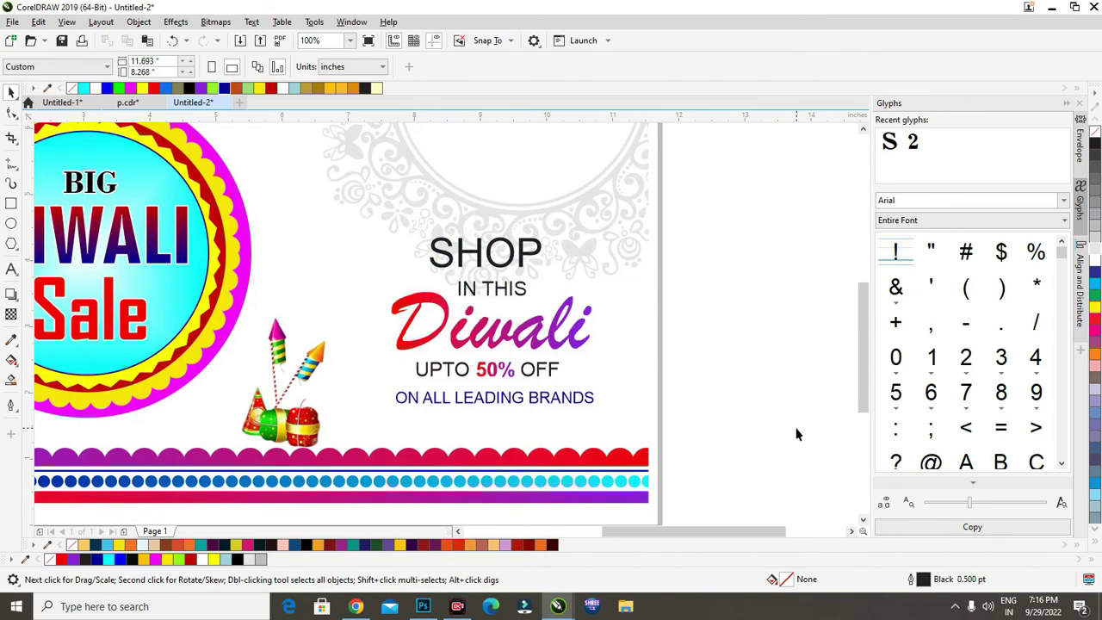
- Open the page frame's PowerClip contents and place a copy of the grey floral ornament over the Big Diwali Sale circle
{"action": "scroll", "coordinate": [718, 357], "scroll_direction": "down", "scroll_amount": 1}
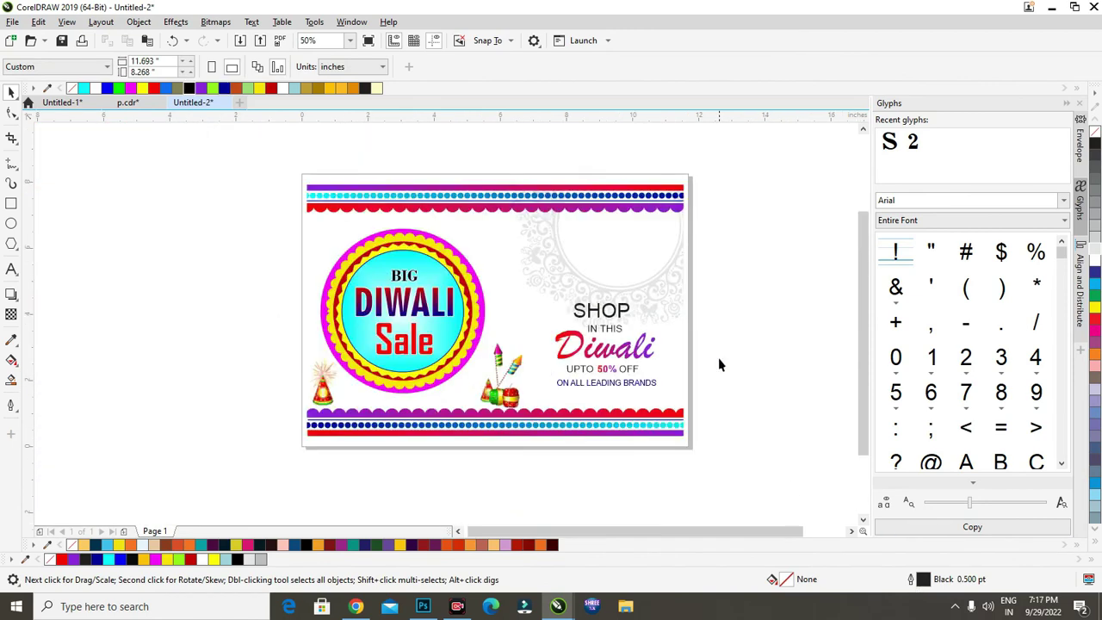
{"action": "right_click", "coordinate": [652, 278]}
{"action": "left_click", "coordinate": [699, 180]}
{"action": "left_click_drag", "start_coordinate": [631, 302], "coordinate": [401, 406]}
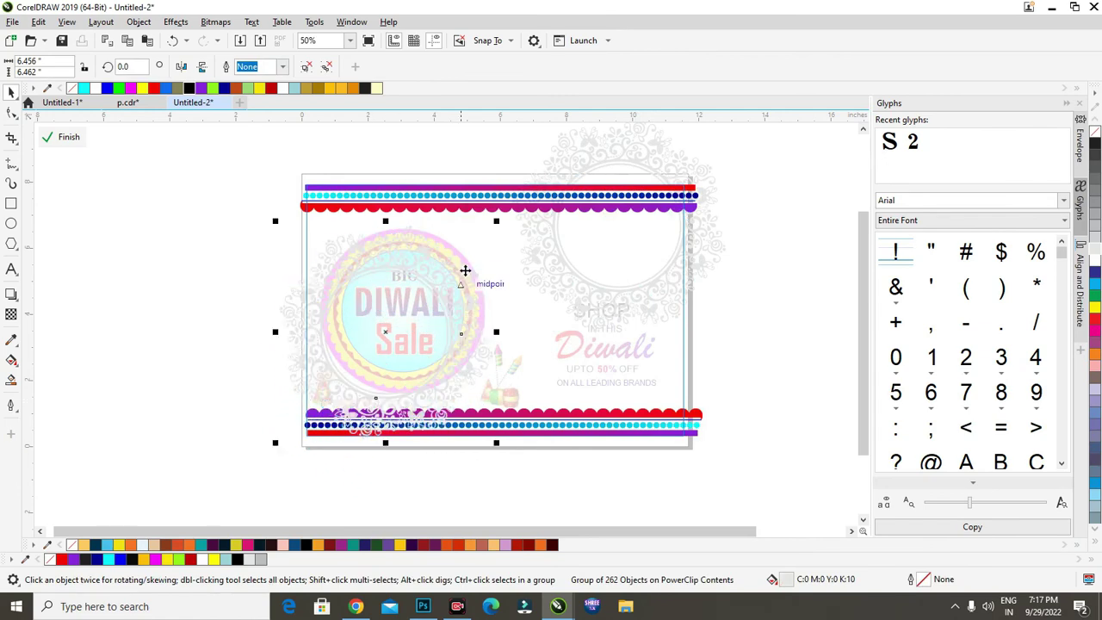
- Shrink the copied ornament, position it behind the rocket firecrackers beside the circle, and finish editing the PowerClip
{"action": "left_click_drag", "start_coordinate": [497, 222], "coordinate": [490, 249]}
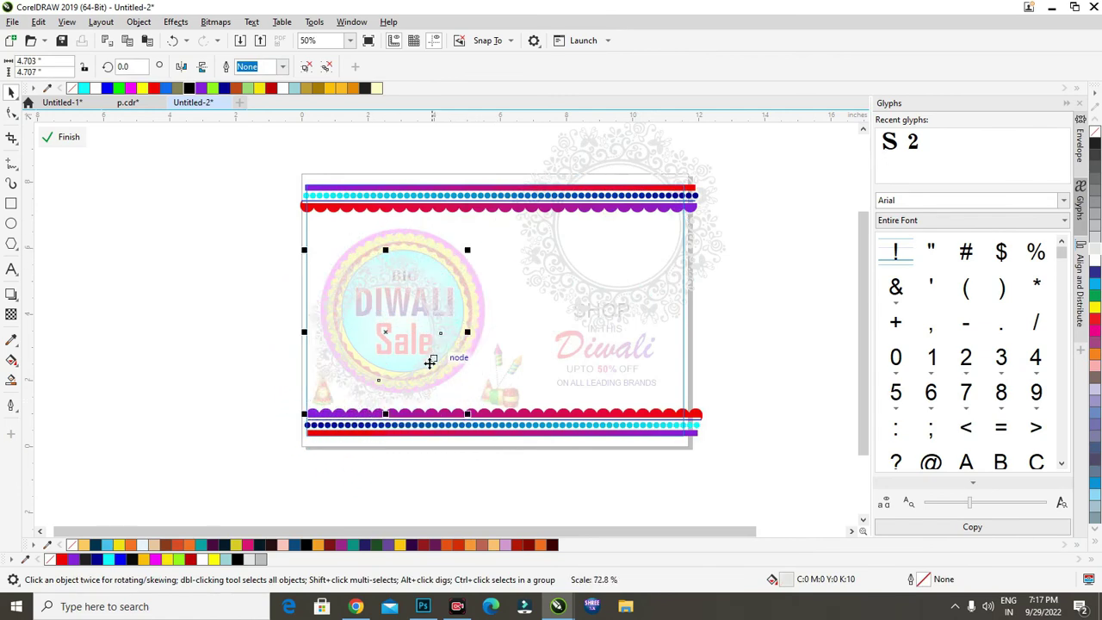
{"action": "left_click_drag", "start_coordinate": [428, 396], "coordinate": [489, 428]}
{"action": "left_click_drag", "start_coordinate": [546, 288], "coordinate": [520, 314]}
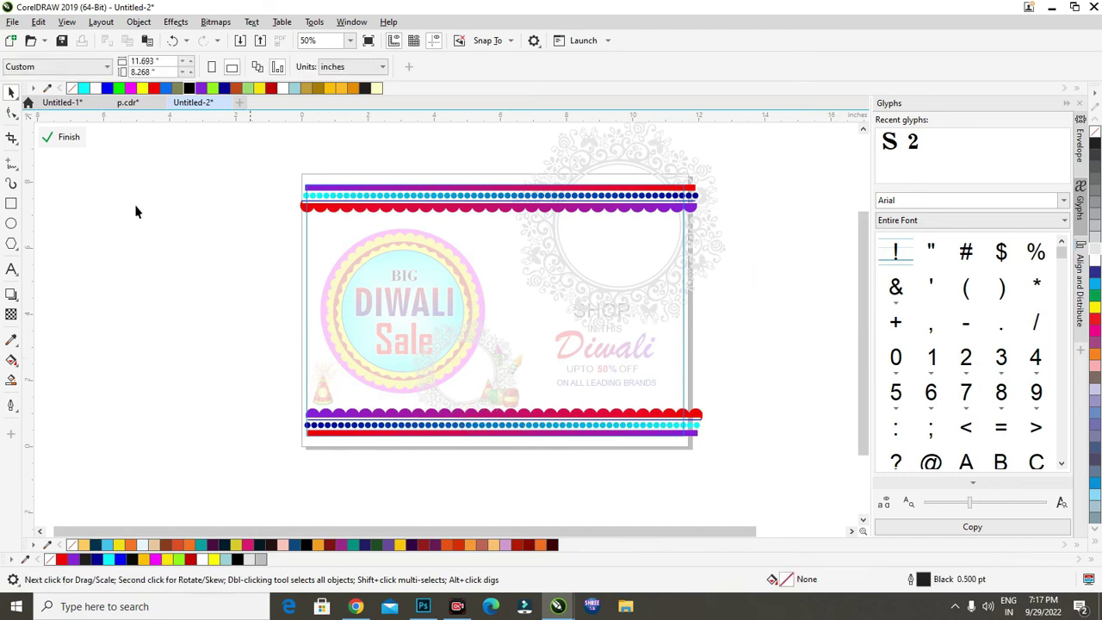
{"action": "left_click", "coordinate": [67, 137]}
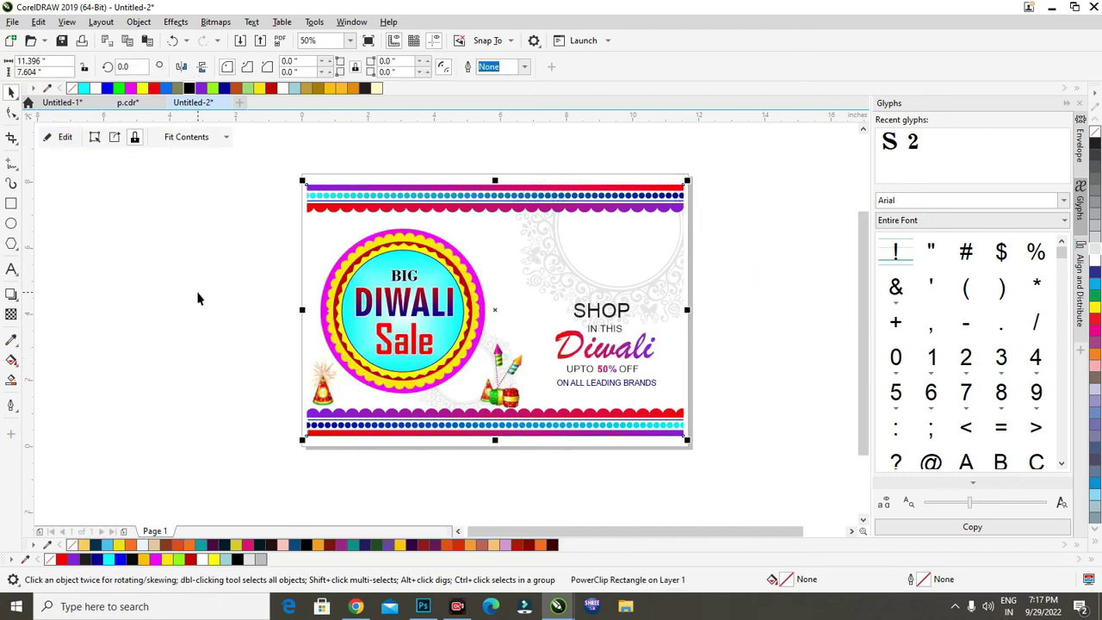
- Give the PowerClip rectangle around the banner a 1.5 pt light grey outline
{"action": "left_click", "coordinate": [627, 256]}
{"action": "left_click", "coordinate": [523, 67]}
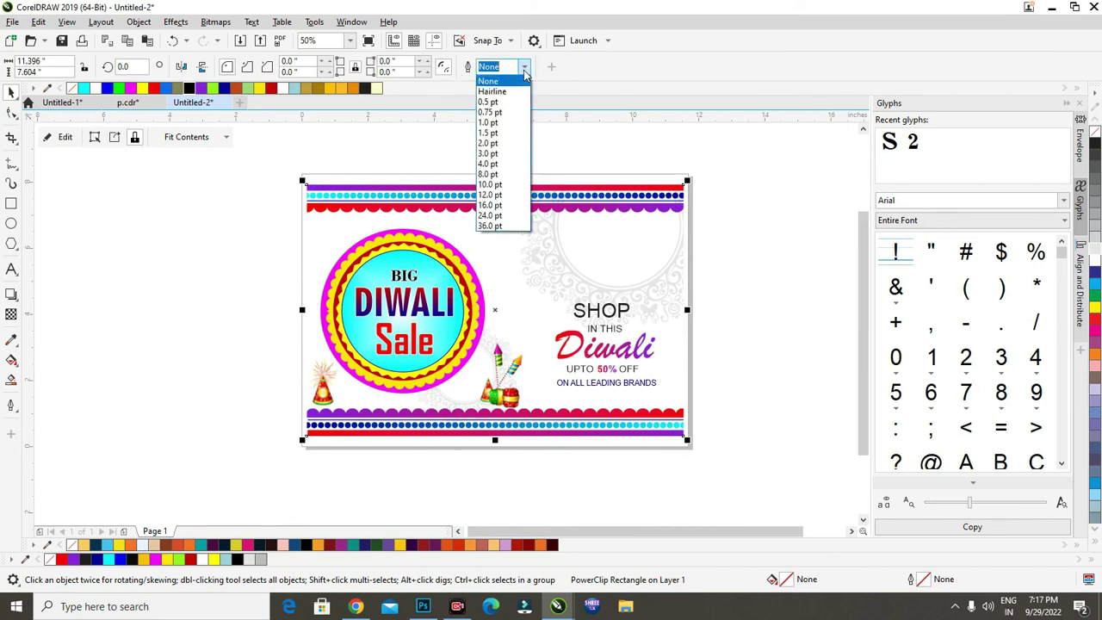
{"action": "left_click", "coordinate": [510, 129]}
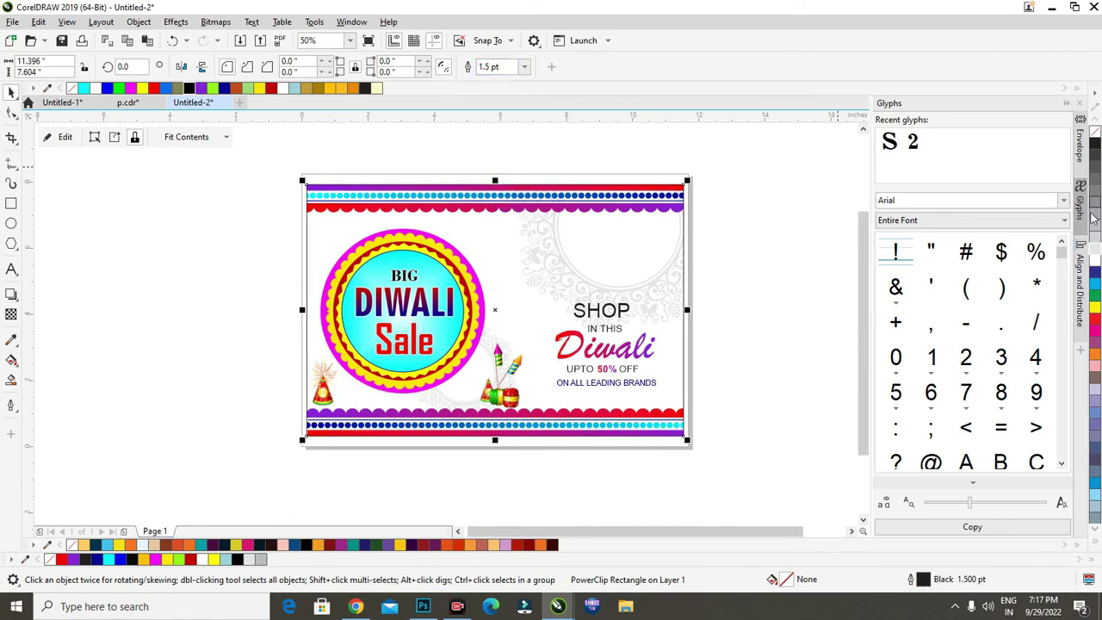
{"action": "right_click", "coordinate": [1094, 247]}
{"action": "left_click", "coordinate": [763, 186]}
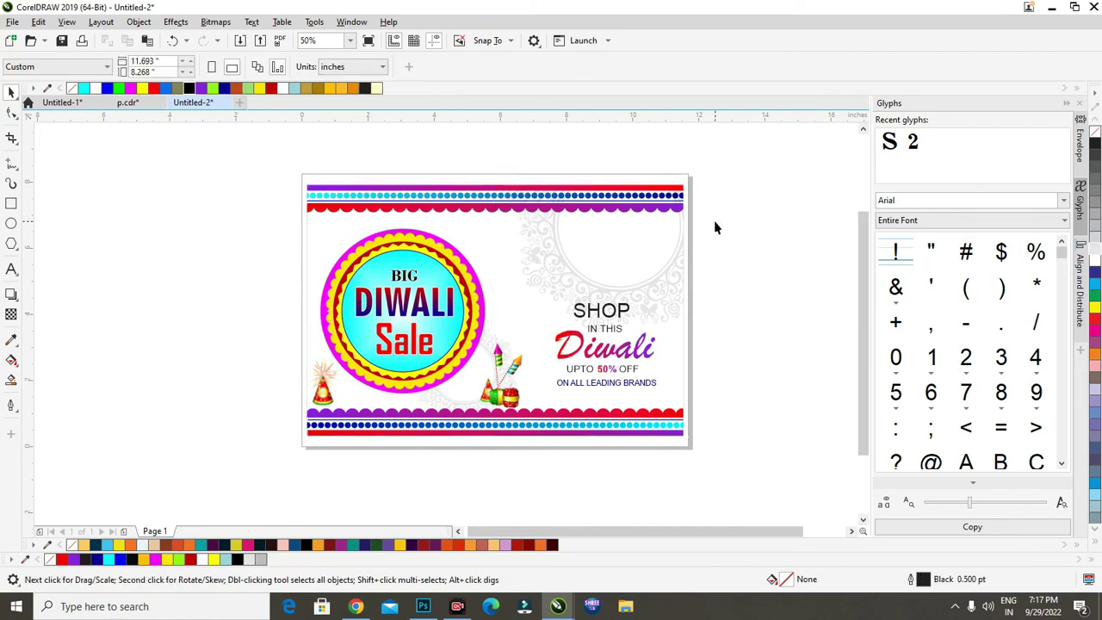
- Nudge SHOP and IN THIS slightly down and right above Diwali and make both texts bold
{"action": "scroll", "coordinate": [694, 233], "scroll_direction": "up", "scroll_amount": 1}
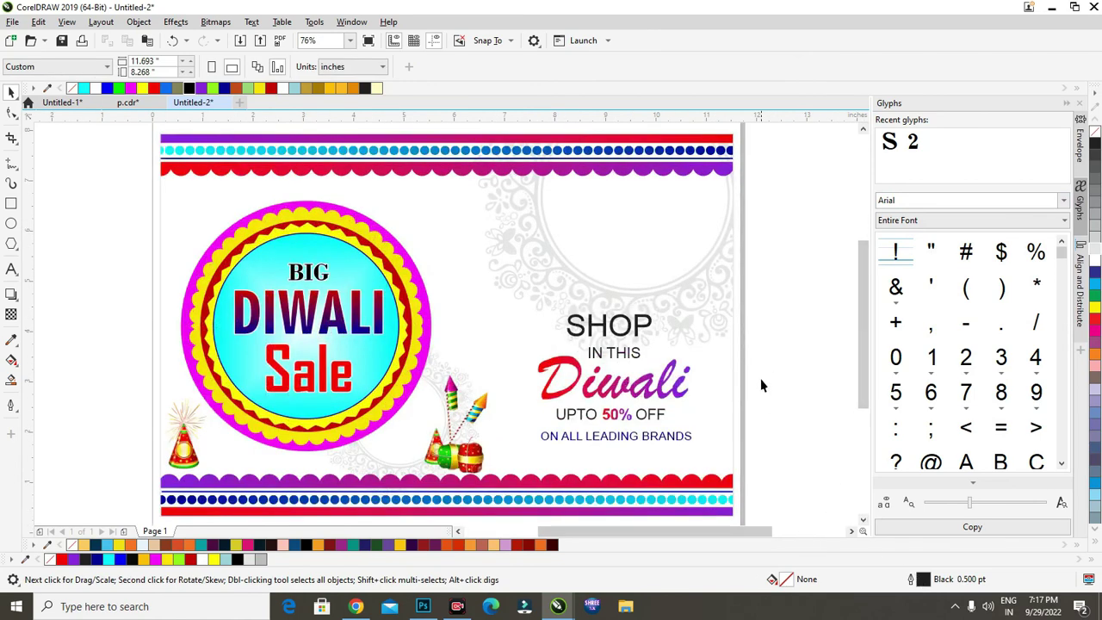
{"action": "left_click_drag", "start_coordinate": [551, 301], "coordinate": [552, 301]}
{"action": "left_click_drag", "start_coordinate": [610, 325], "coordinate": [617, 331]}
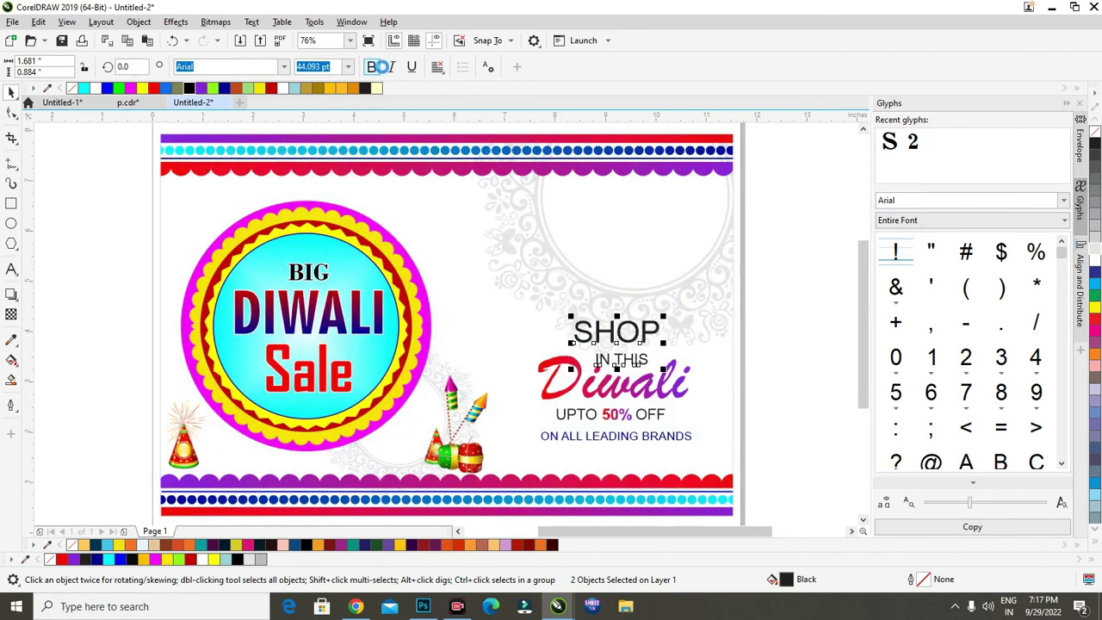
{"action": "left_click", "coordinate": [714, 350]}
- Move IN THIS slightly up towards SHOP, and shift both texts slightly down closer to Diwali
{"action": "scroll", "coordinate": [625, 358], "scroll_direction": "up", "scroll_amount": 2}
{"action": "left_click_drag", "start_coordinate": [631, 379], "coordinate": [631, 370]}
{"action": "left_click", "coordinate": [600, 321], "text": "shift"}
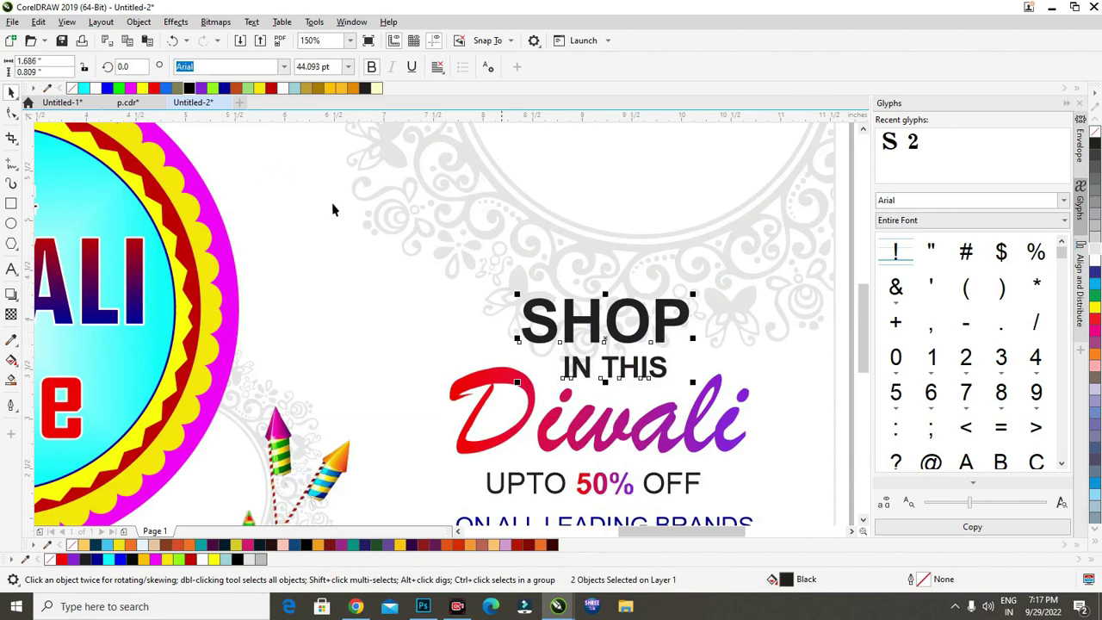
{"action": "left_click_drag", "start_coordinate": [596, 321], "coordinate": [597, 328]}
{"action": "scroll", "coordinate": [596, 328], "scroll_direction": "down", "scroll_amount": 1}
{"action": "left_click", "coordinate": [787, 444]}
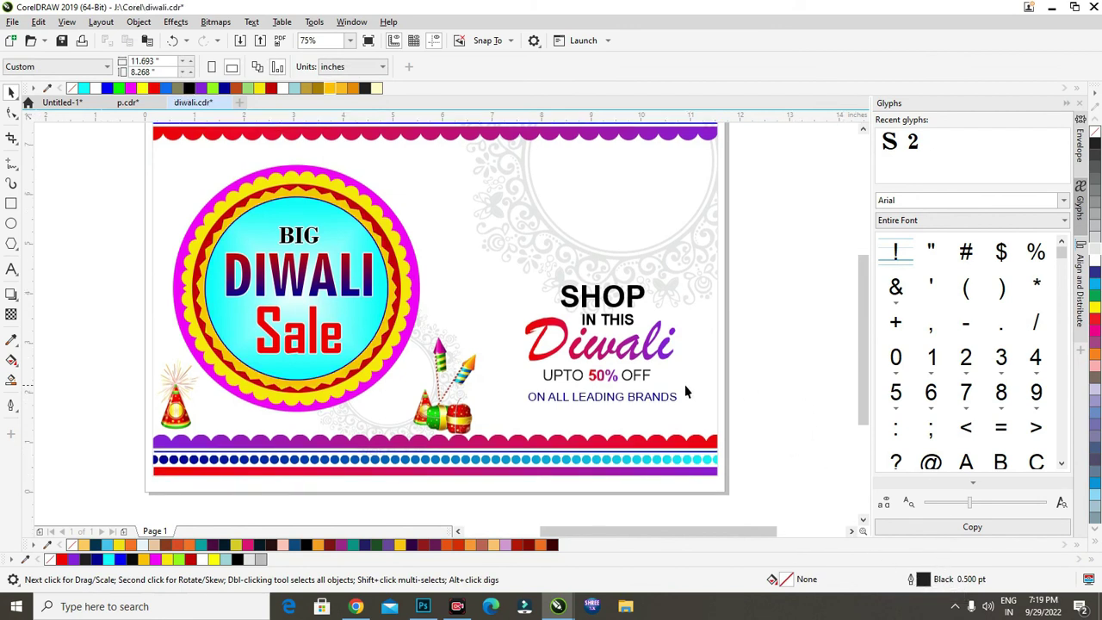
- Save the finished banner to diwali.cdr
{"action": "key", "text": "ctrl+s"}
{"action": "key", "text": "F4"}
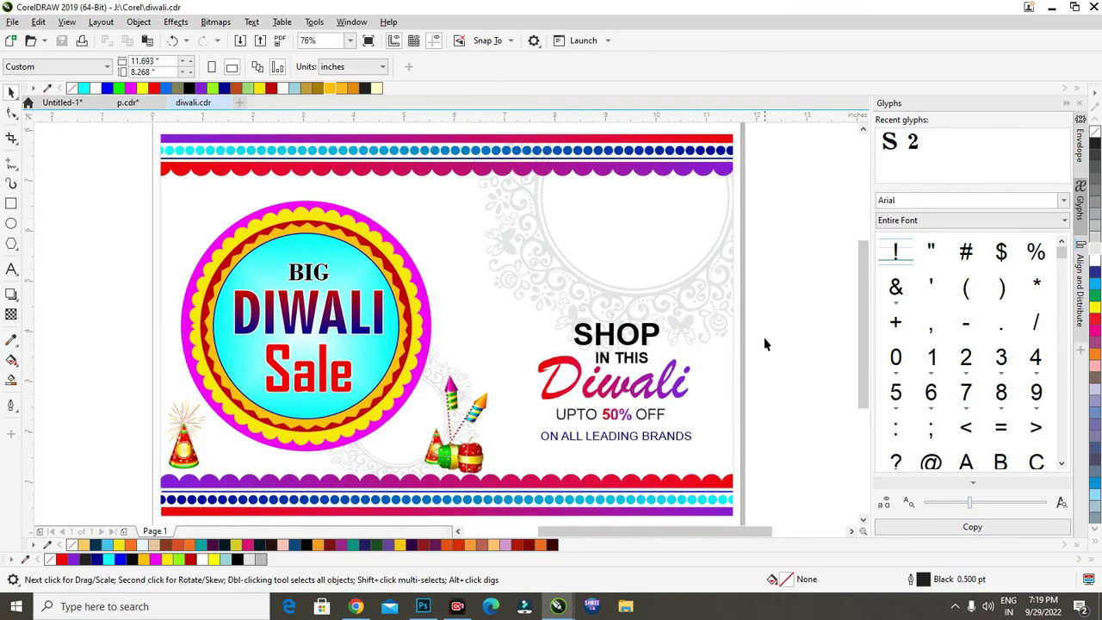